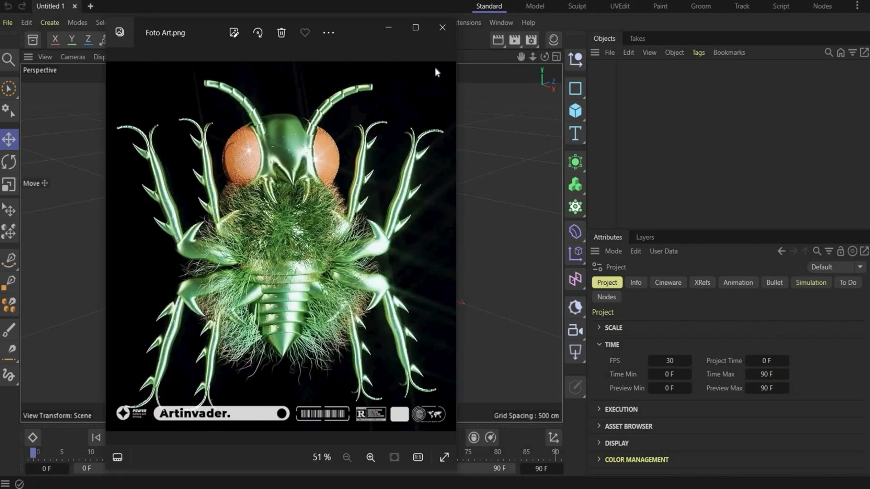
# Put the reference image away, add a cylinder primitive and set its radius to 75 cm.
pyautogui.click(388, 29)
pyautogui.click(576, 112)
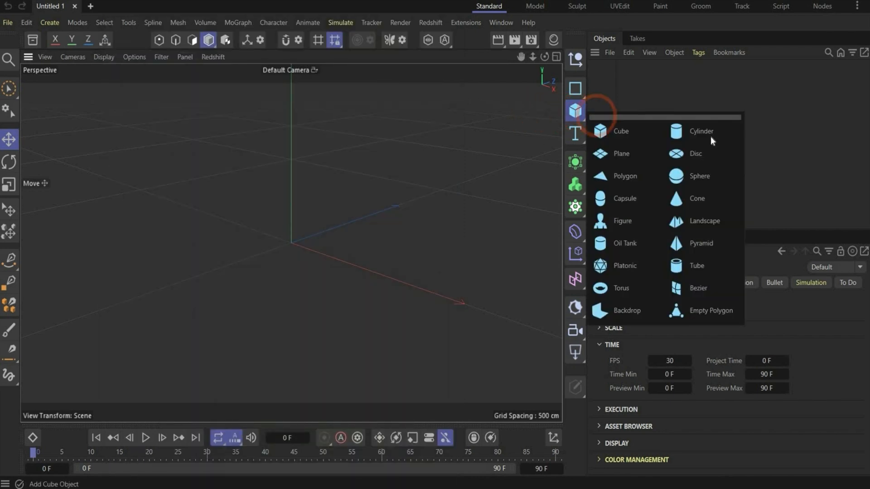
pyautogui.click(693, 131)
pyautogui.click(685, 313)
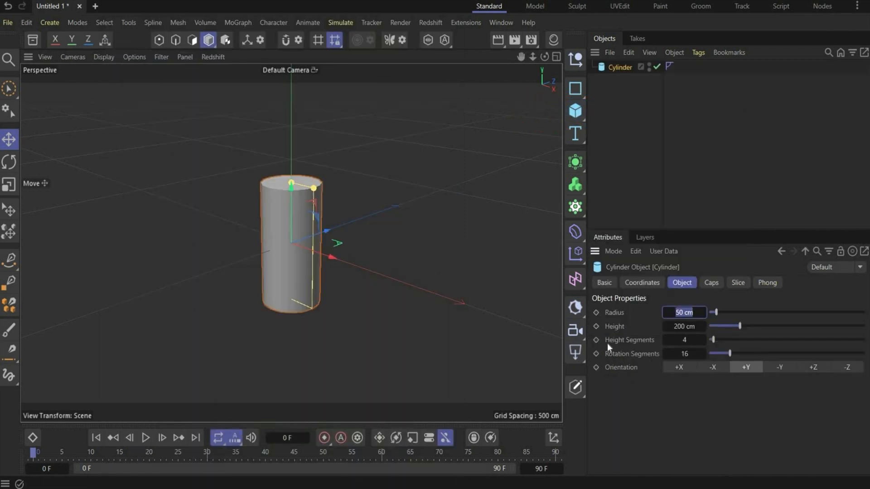
pyautogui.write('75')
pyautogui.press('Return')
# Set the cylinder's height to 25 cm with 100 height segments.
pyautogui.click(679, 327)
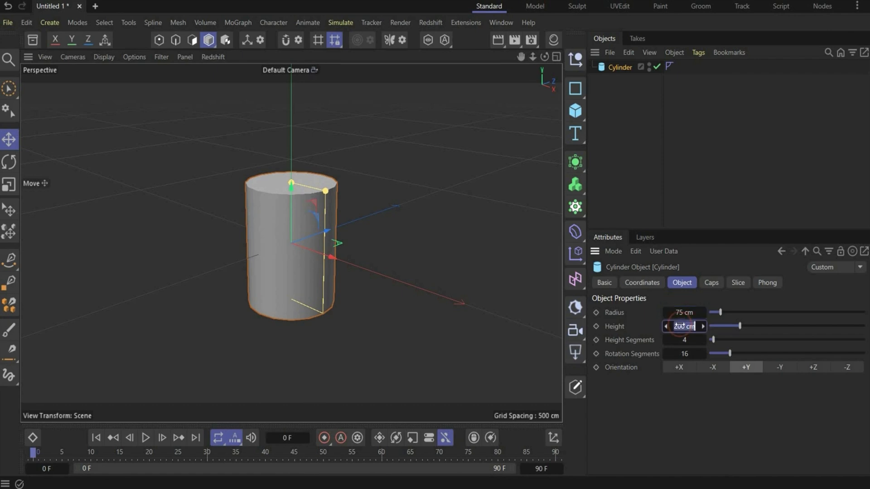
pyautogui.write('25')
pyautogui.press('Return')
pyautogui.click(684, 340)
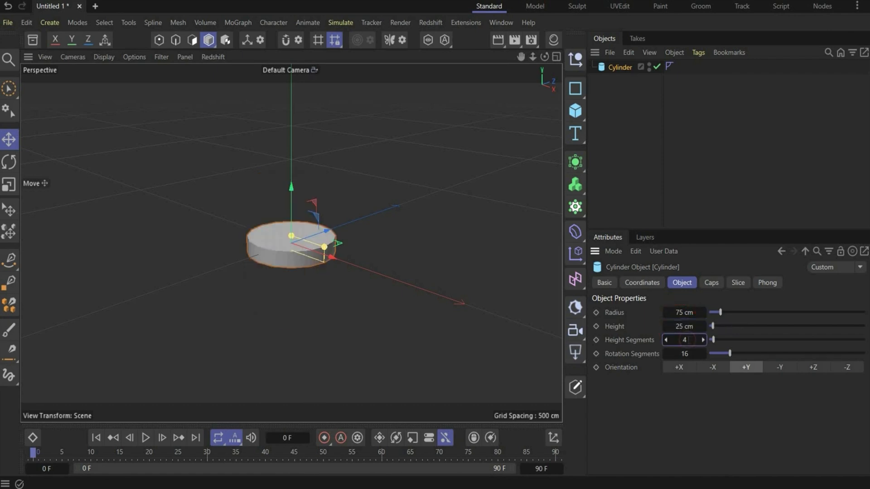
pyautogui.write('100')
pyautogui.press('Return')
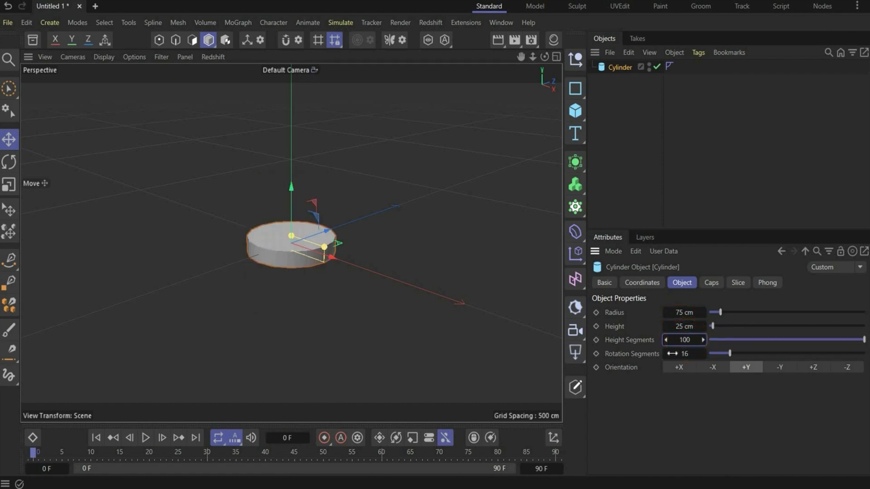
# Enable a fillet on the cylinder's caps with 10 segments and a 10 cm radius.
pyautogui.click(712, 283)
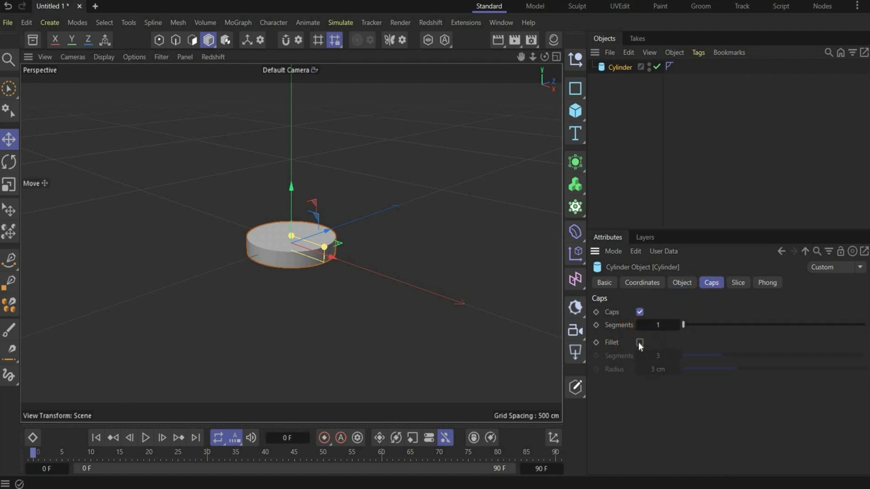
pyautogui.click(640, 344)
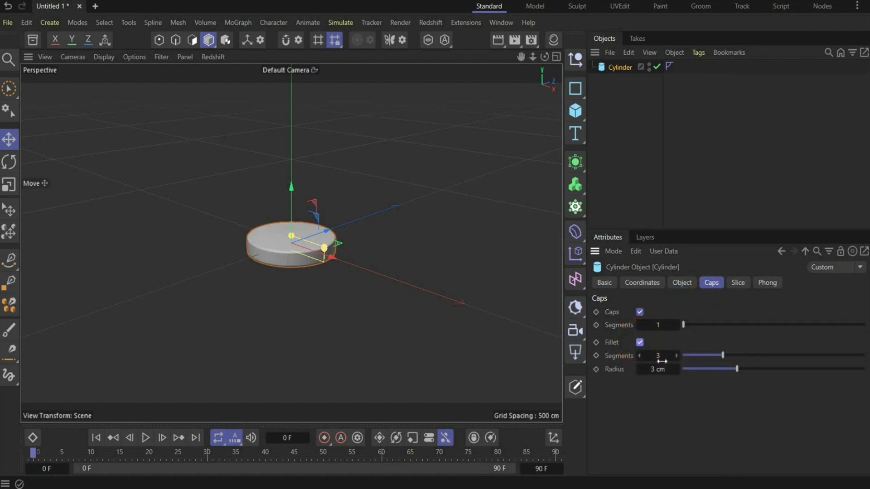
pyautogui.write('10')
pyautogui.press('Return')
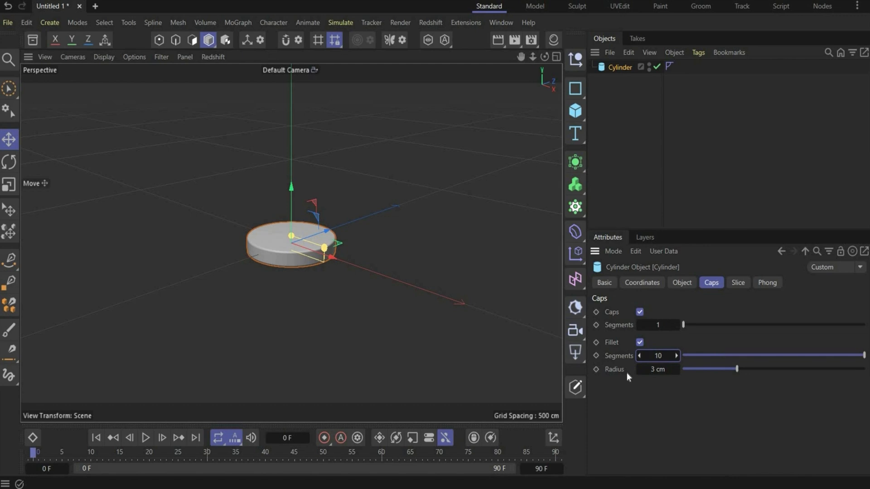
pyautogui.click(665, 370)
pyautogui.write('10')
pyautogui.press('Return')
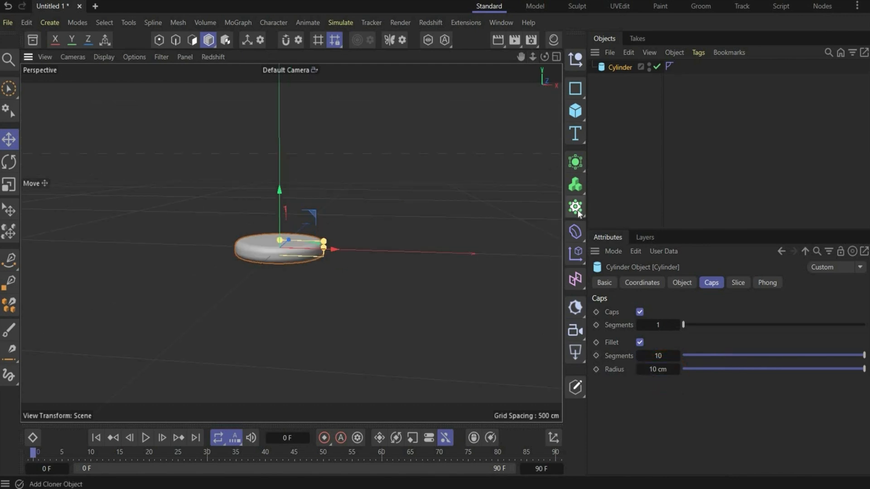
# Add a Cloner with the cylinder as its child and set the cloning mode to Linear.
pyautogui.click(608, 225)
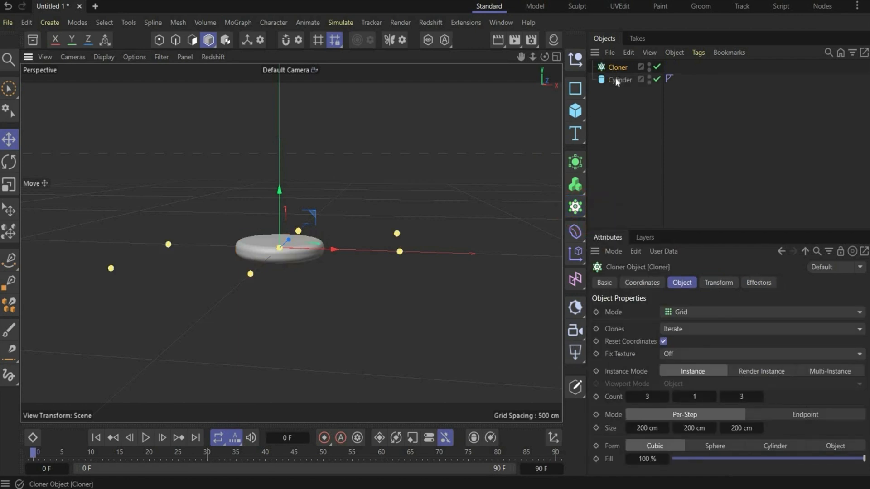
pyautogui.moveTo(617, 66); pyautogui.dragTo(617, 68)
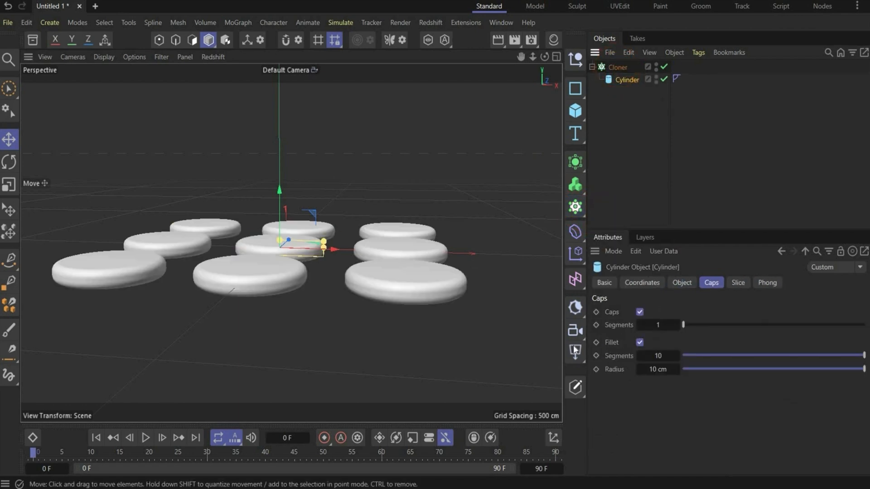
pyautogui.click(618, 68)
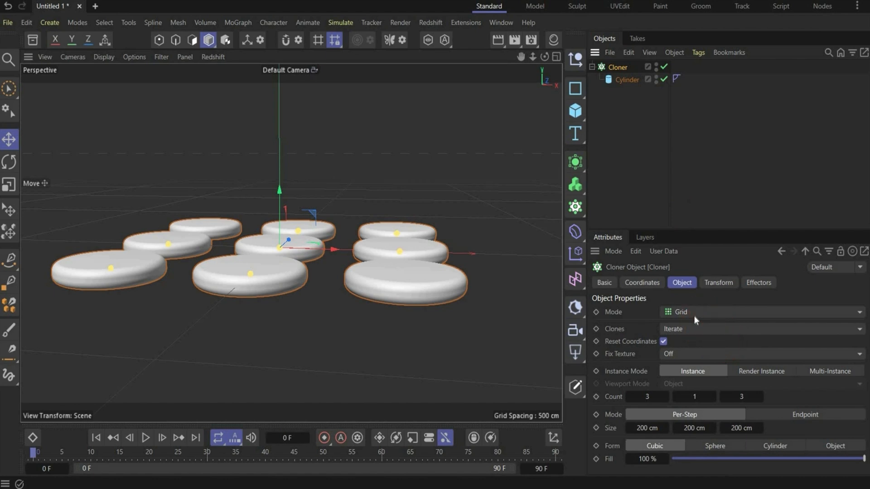
pyautogui.click(694, 317)
pyautogui.click(698, 341)
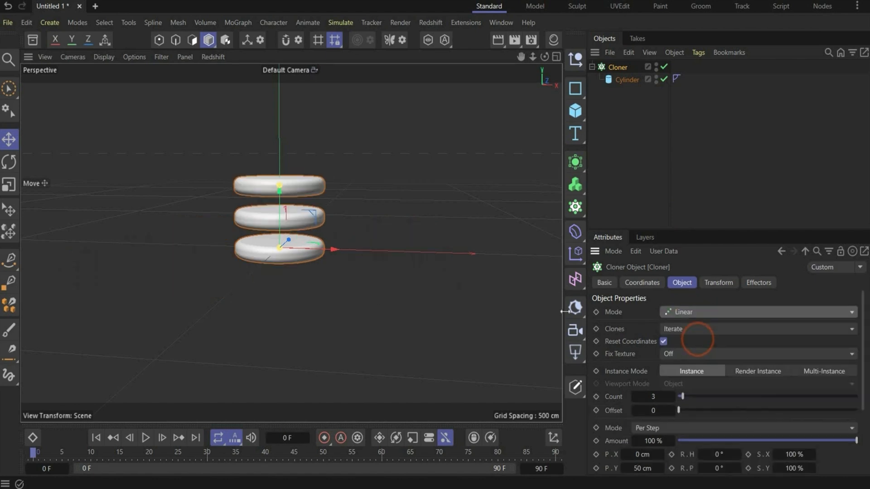
# Set the cloner's count to 7 and its per-step Y position to -15 cm.
pyautogui.scroll(-1, 653, 376)
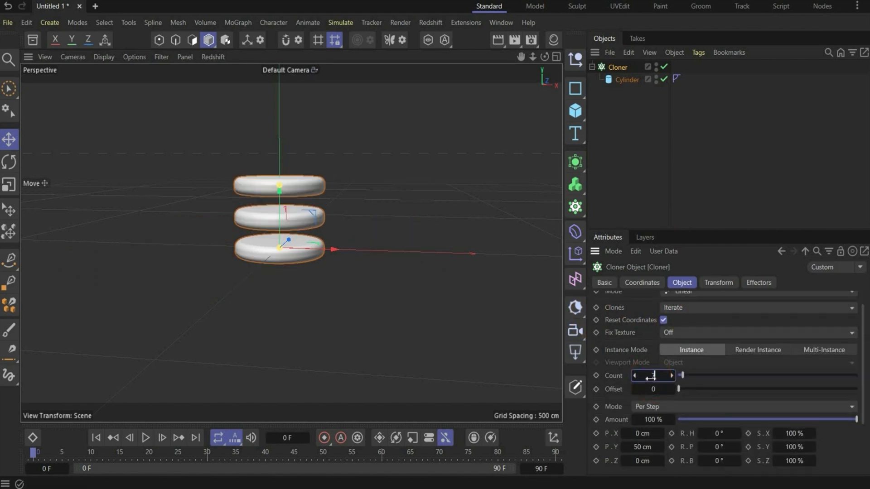
pyautogui.write('7')
pyautogui.press('Return')
pyautogui.click(639, 451)
pyautogui.doubleClick(639, 448)
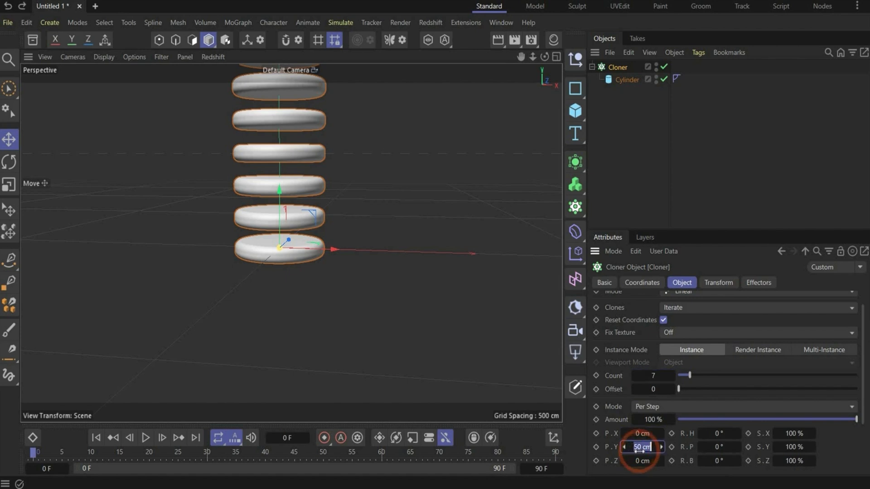
pyautogui.write('-15')
pyautogui.press('Return')
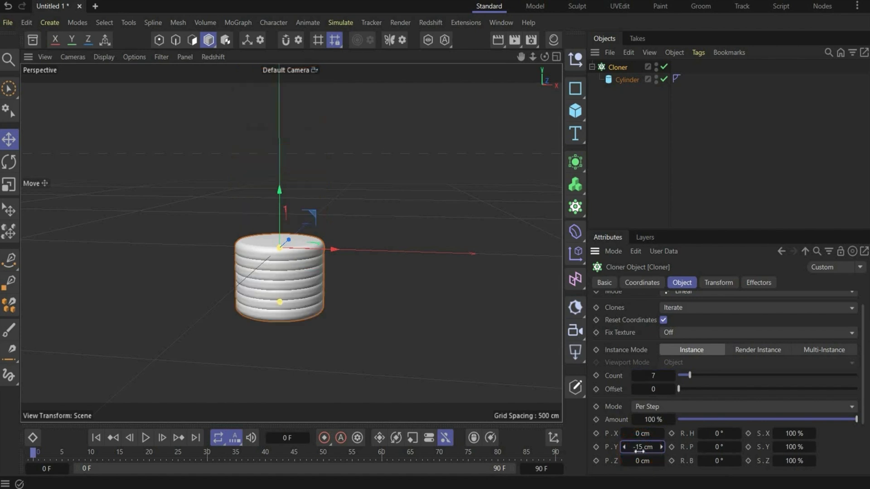
# Set the cloner's per-step bank rotation (R.B) to 5°.
pyautogui.doubleClick(719, 461)
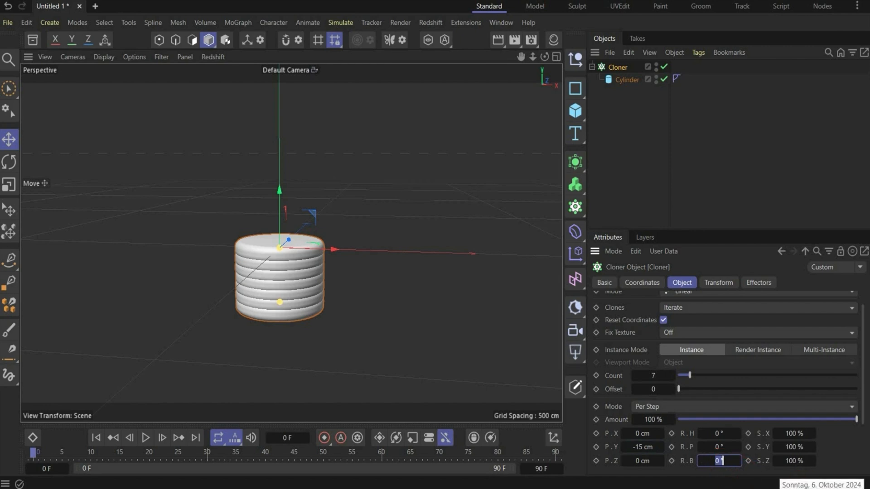
pyautogui.press('Return')
pyautogui.keyDown('alt'); pyautogui.moveTo(348, 341); pyautogui.dragTo(476, 328); pyautogui.keyUp('alt')
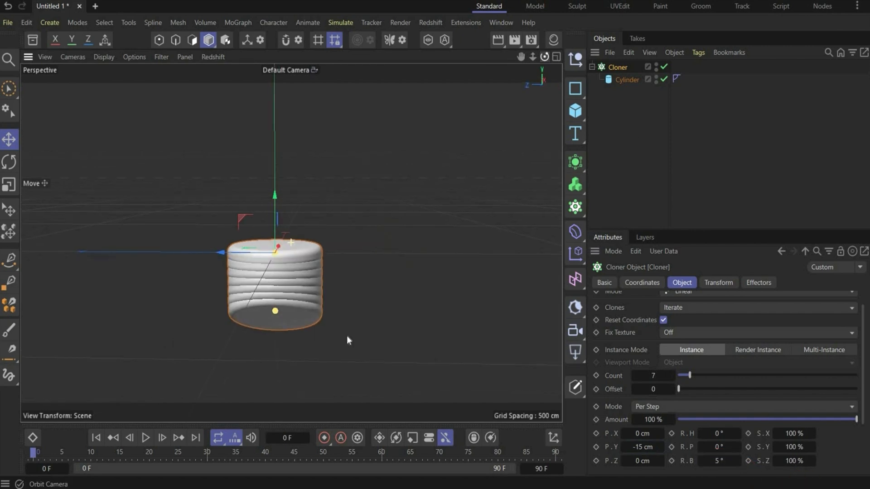
# Set the cloner's per-step scale to 90% in X and Y.
pyautogui.click(798, 438)
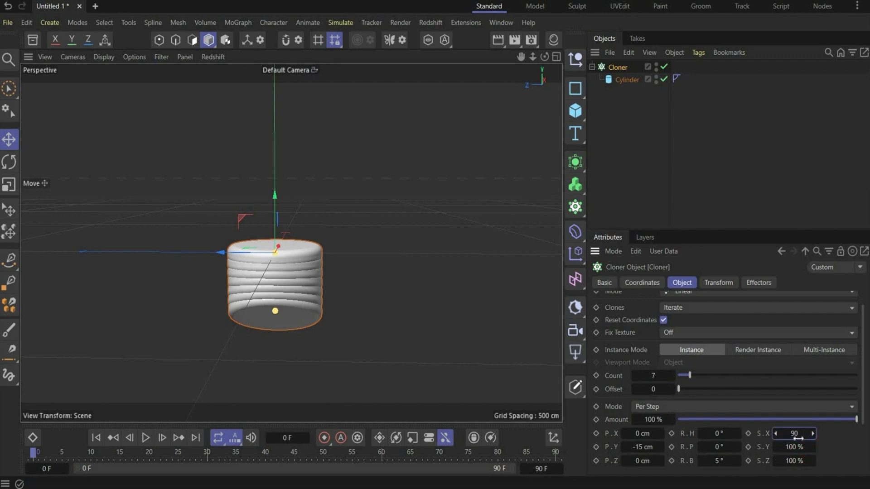
pyautogui.press('Return')
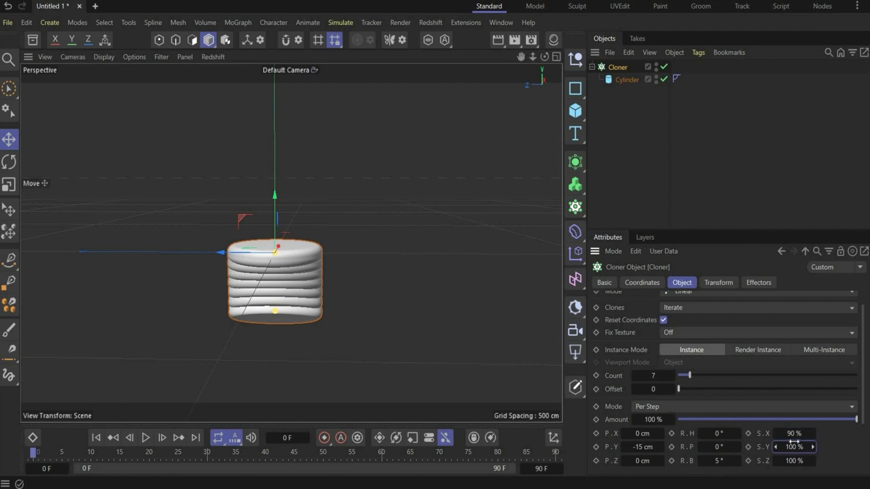
pyautogui.click(794, 442)
pyautogui.write('90')
pyautogui.press('Return')
# Narrow all the clones by setting the X scale to 0.85 in the cloner's Transform settings.
pyautogui.click(720, 283)
pyautogui.click(742, 352)
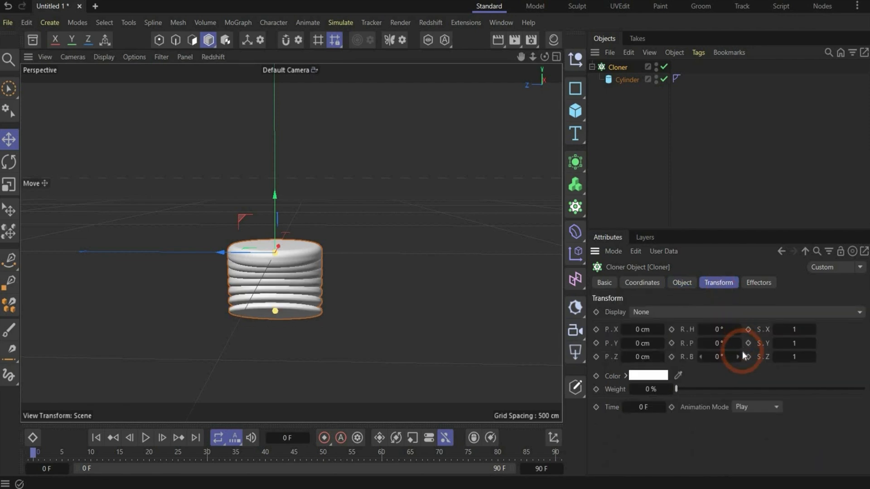
pyautogui.click(805, 330)
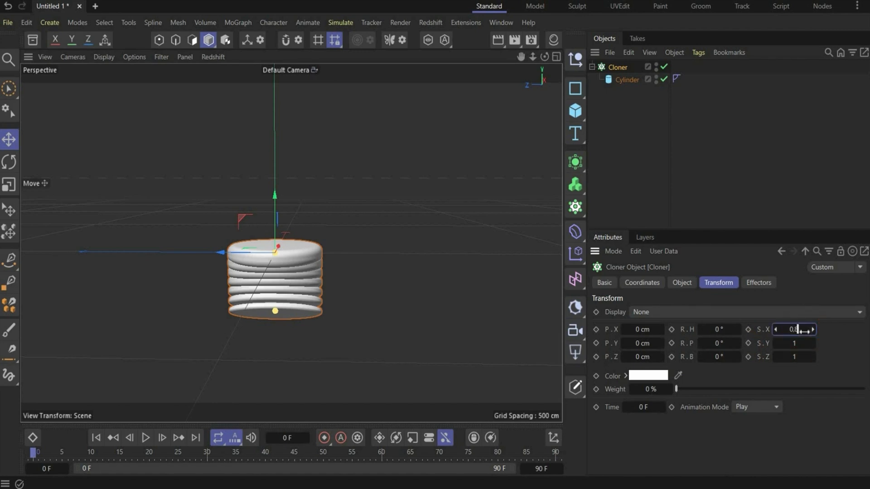
pyautogui.press('Return')
pyautogui.keyDown('alt'); pyautogui.moveTo(345, 229); pyautogui.dragTo(616, 140); pyautogui.keyUp('alt')
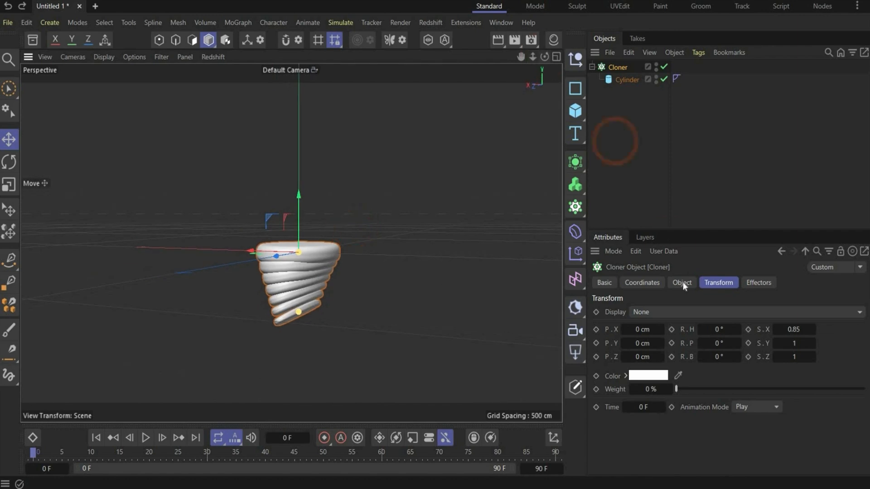
# Set the cloner's per-step Z scale to 90%.
pyautogui.click(682, 282)
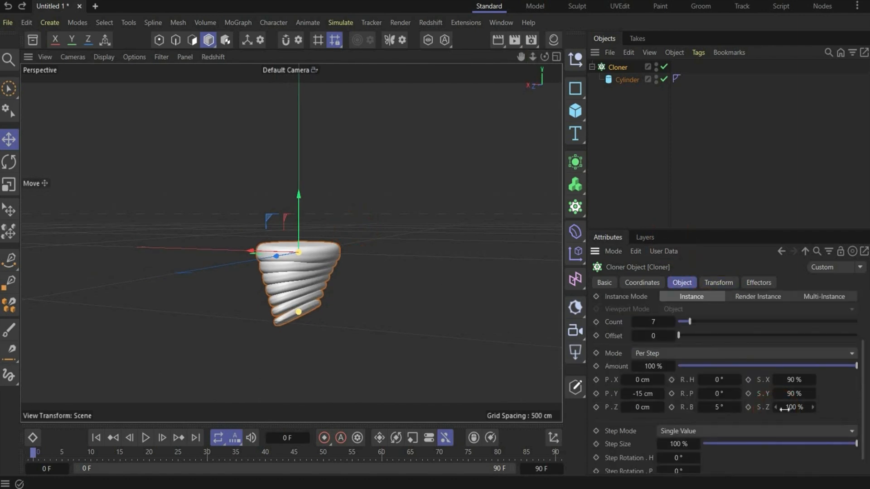
pyautogui.click(814, 414)
pyautogui.press('Return')
pyautogui.moveTo(546, 58)
pyautogui.mouseDown()
pyautogui.moveTo(174, 229)
pyautogui.moveTo(546, 57)
pyautogui.mouseUp()
# Rename the cloner to "Down Part".
pyautogui.doubleClick(618, 67)
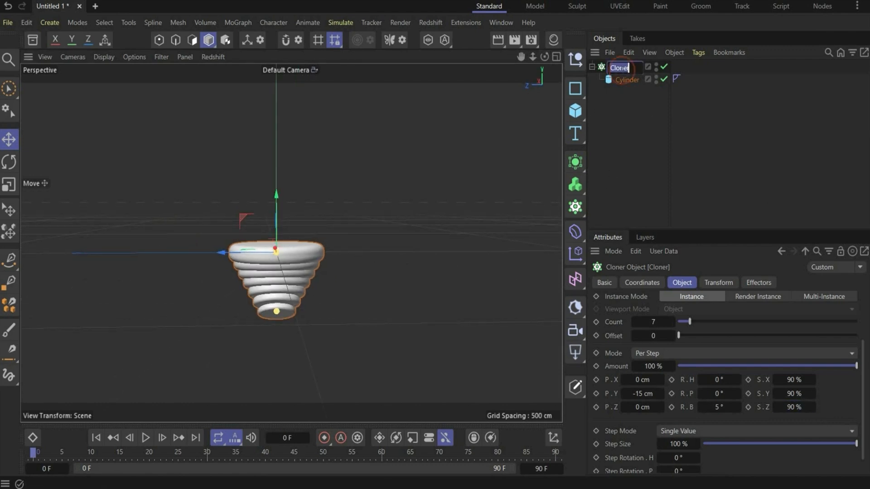
pyautogui.write('Down Part')
pyautogui.press('Return')
# Add a cone primitive and rotate it to a pitch of 180° and a bank of -25°.
pyautogui.click(576, 111)
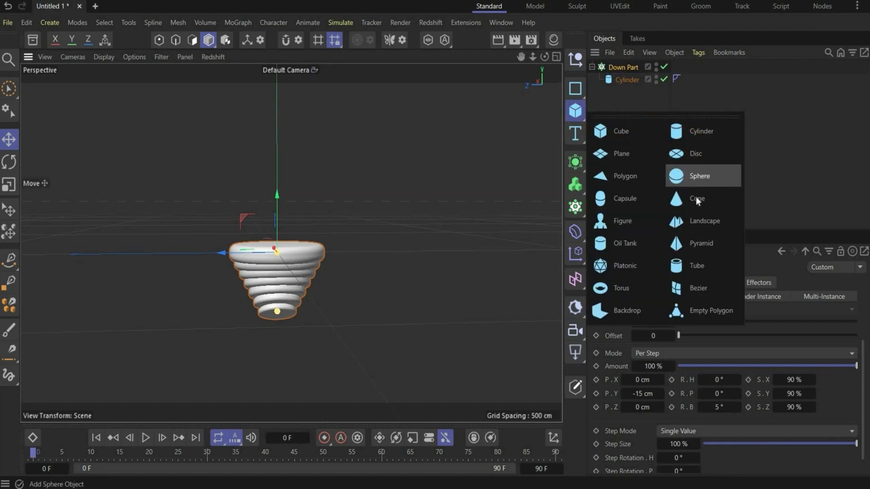
pyautogui.click(696, 197)
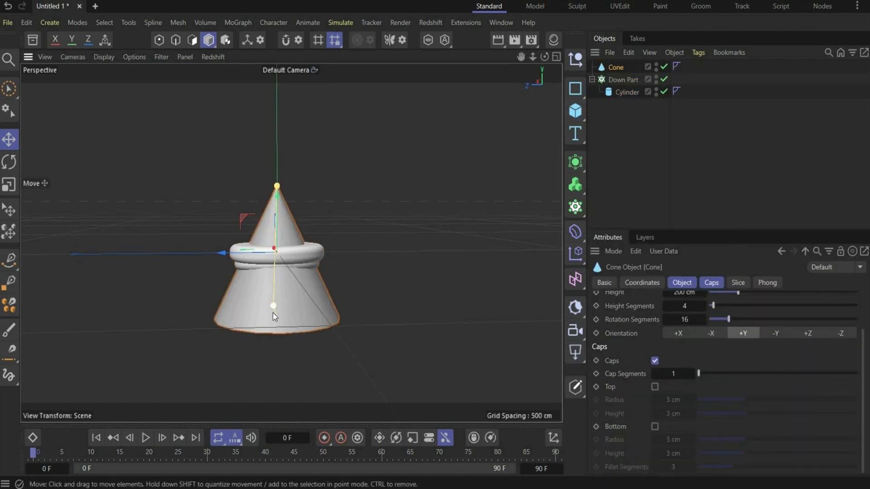
pyautogui.click(645, 280)
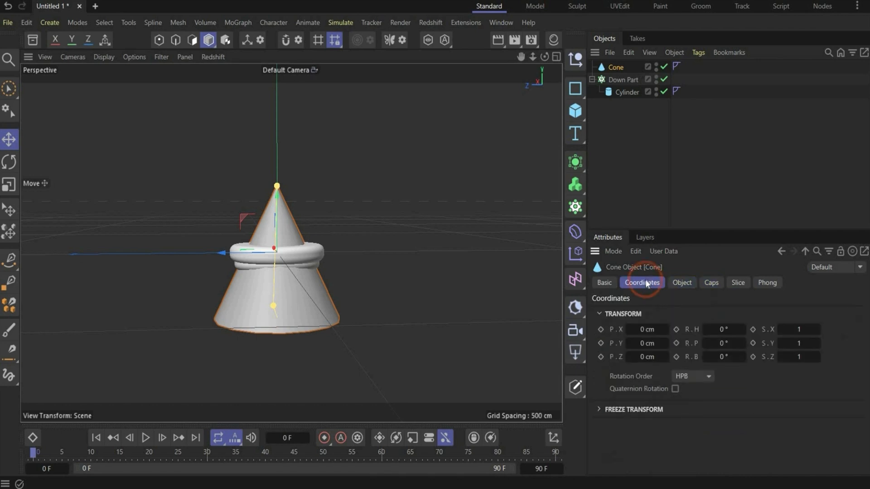
pyautogui.click(726, 344)
pyautogui.write('180')
pyautogui.press('Return')
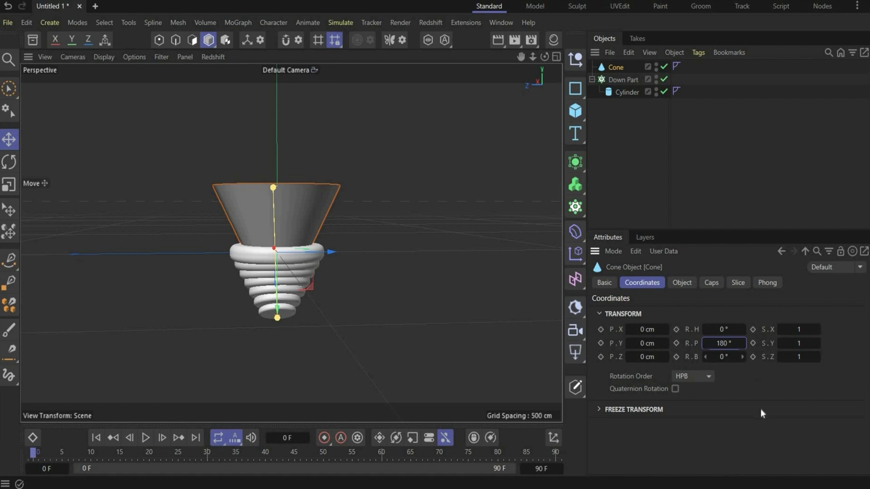
pyautogui.press('Tab')
pyautogui.write('-')
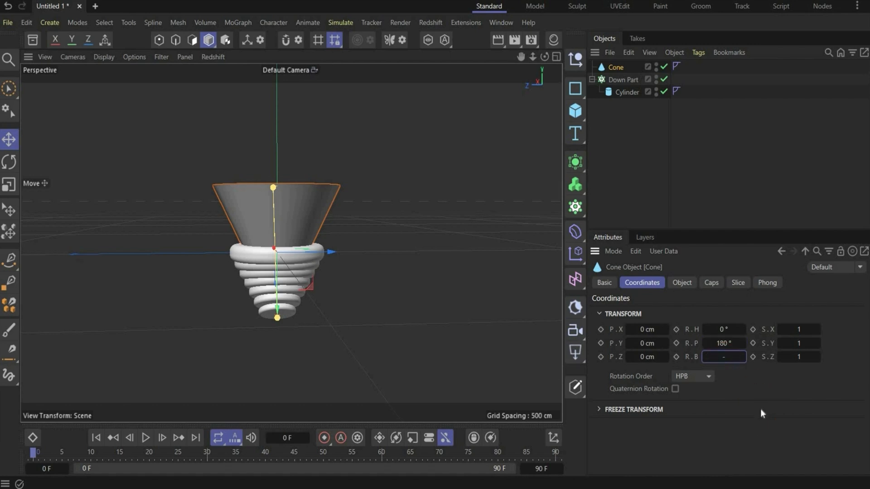
pyautogui.write('25')
pyautogui.press('Return')
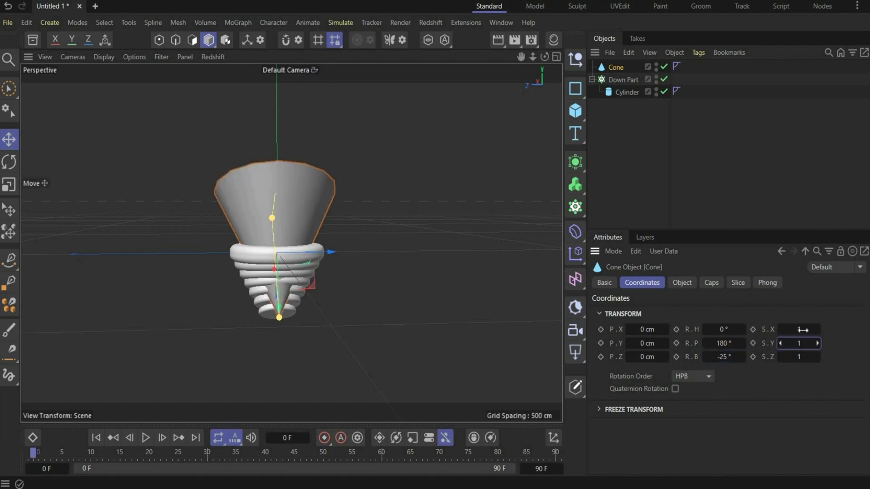
# Scale the cone to 0.26 in X, 0.15 in Y and 0.28 in Z.
pyautogui.click(802, 330)
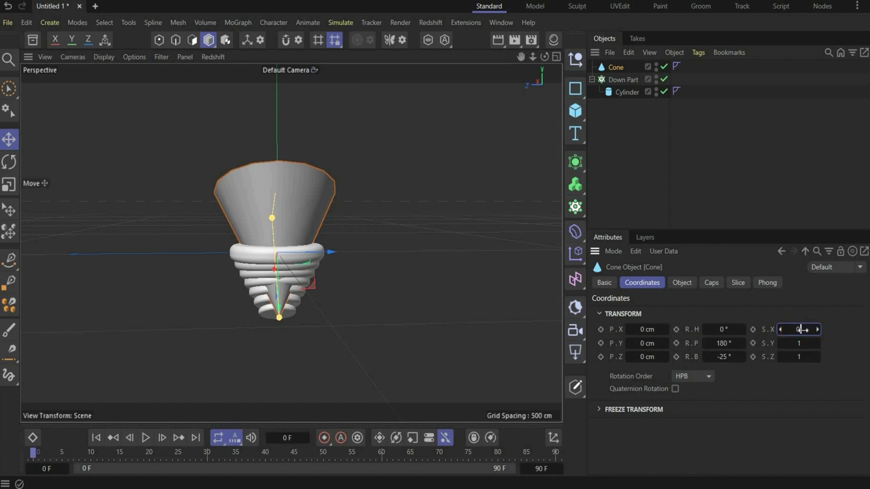
pyautogui.press('Return')
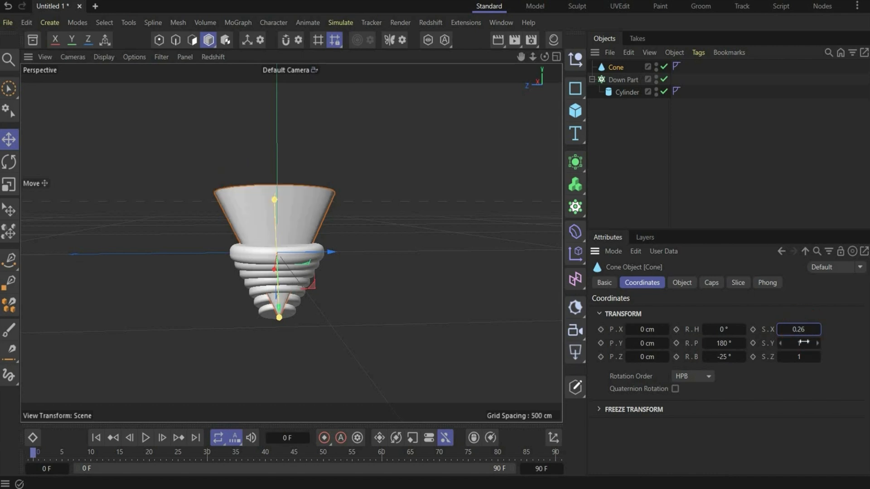
pyautogui.click(804, 343)
pyautogui.write('0.15')
pyautogui.press('Return')
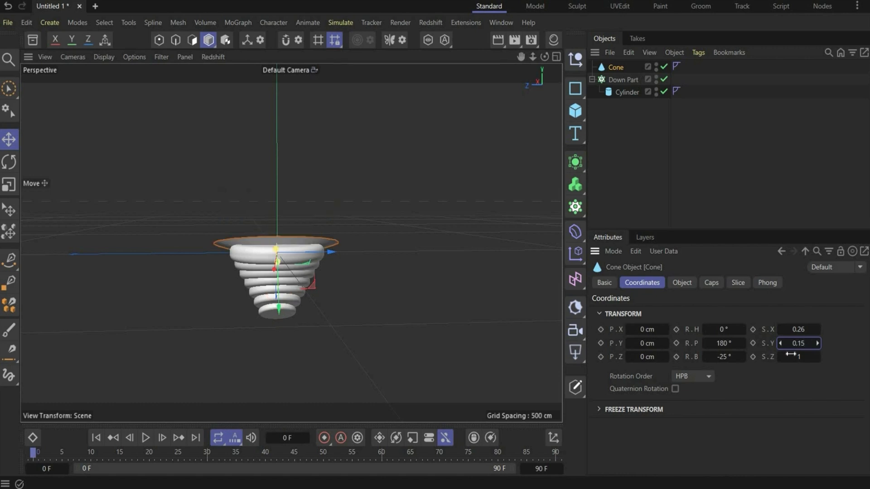
pyautogui.click(791, 358)
pyautogui.write('0.2')
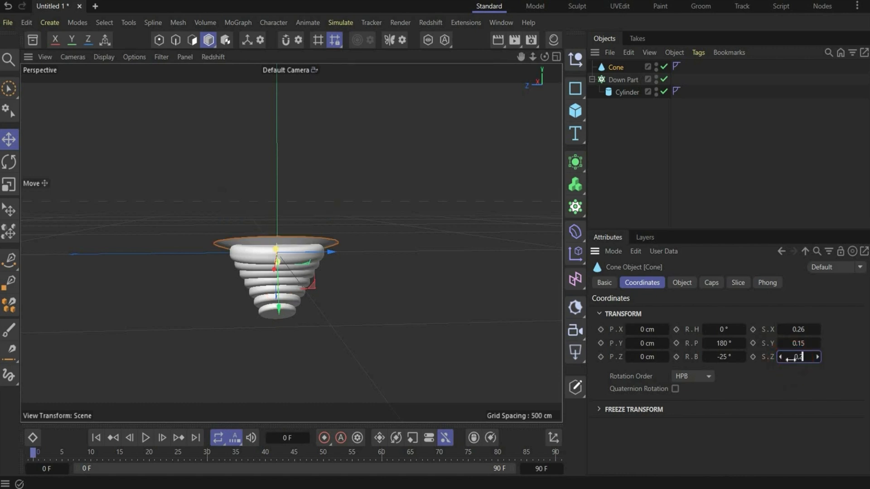
pyautogui.write('8')
pyautogui.press('Return')
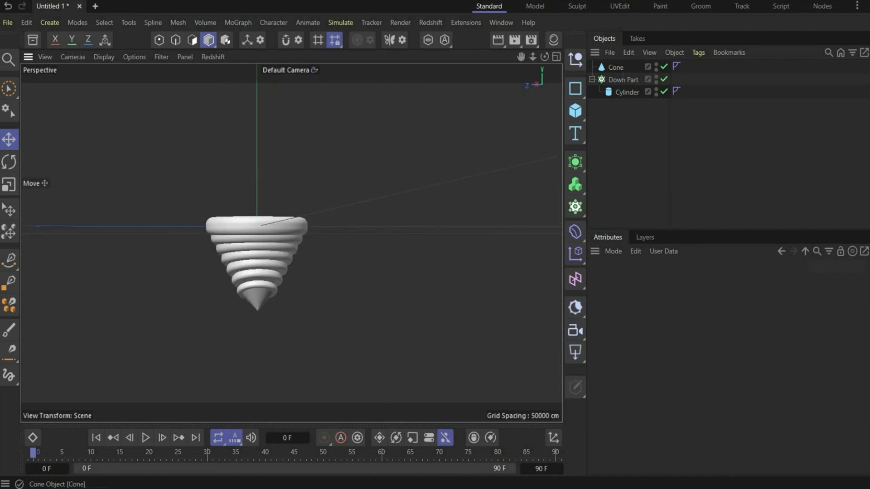
# Rename the cone at the abdomen's tip to "Spike".
pyautogui.click(617, 68)
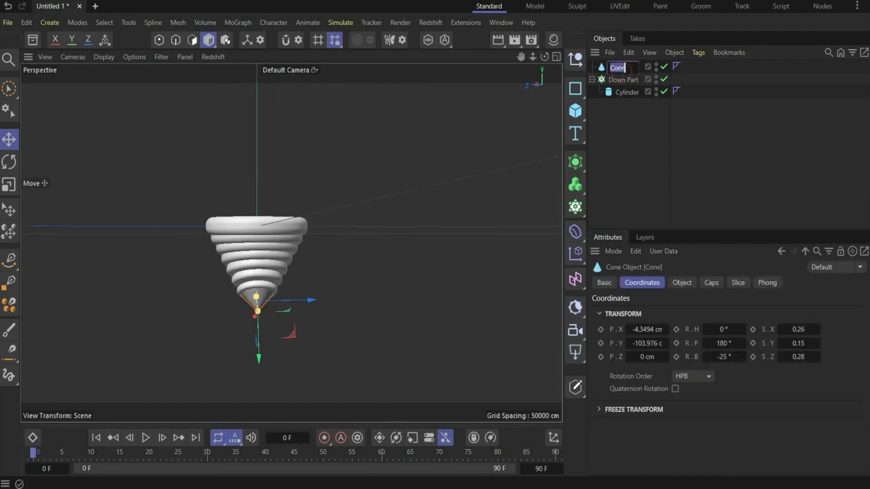
pyautogui.doubleClick(617, 67)
pyautogui.write('Spike')
pyautogui.press('Return')
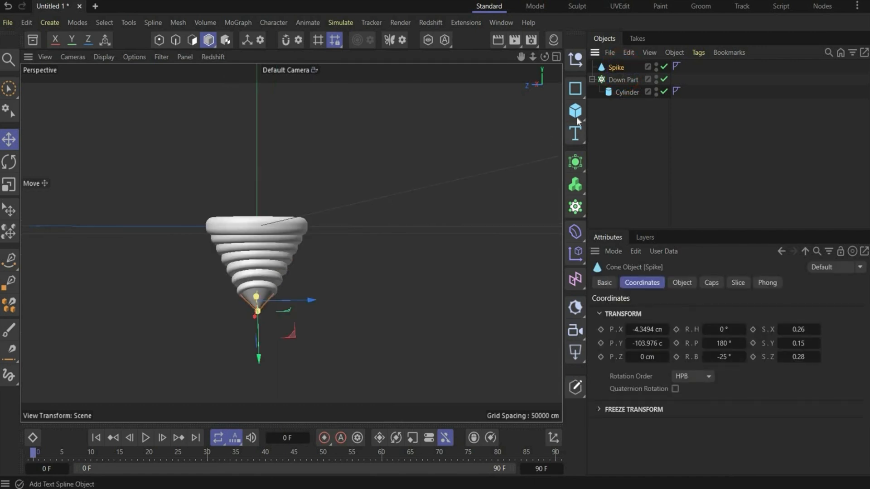
# Add a sphere primitive and rename it to "MiddlePart".
pyautogui.click(576, 114)
pyautogui.click(705, 175)
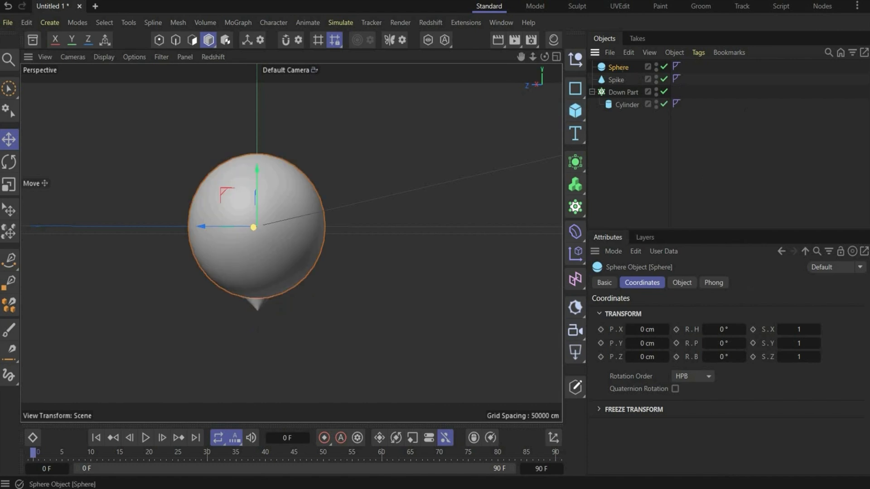
pyautogui.doubleClick(620, 67)
pyautogui.write('Mid')
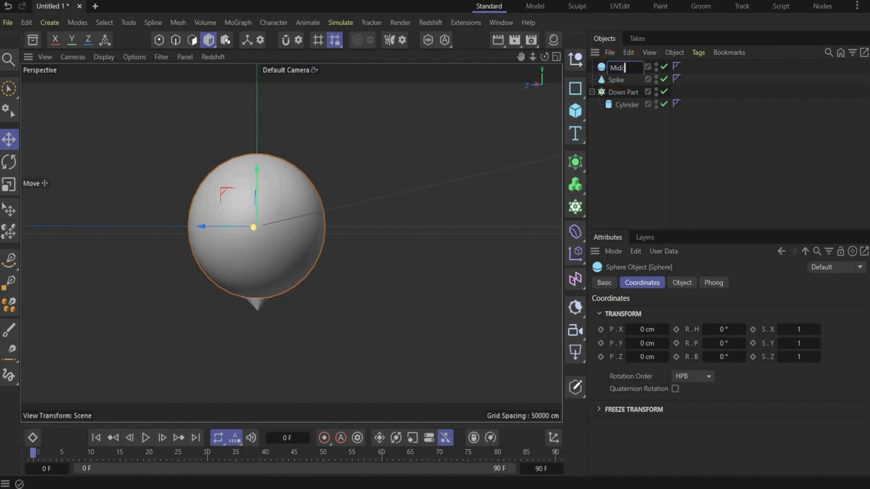
pyautogui.write('dlePart')
pyautogui.press('Return')
# Set the MiddlePart sphere's radius to 60 cm and its segments to 100, and raise it to about 12 cm in Y.
pyautogui.click(682, 282)
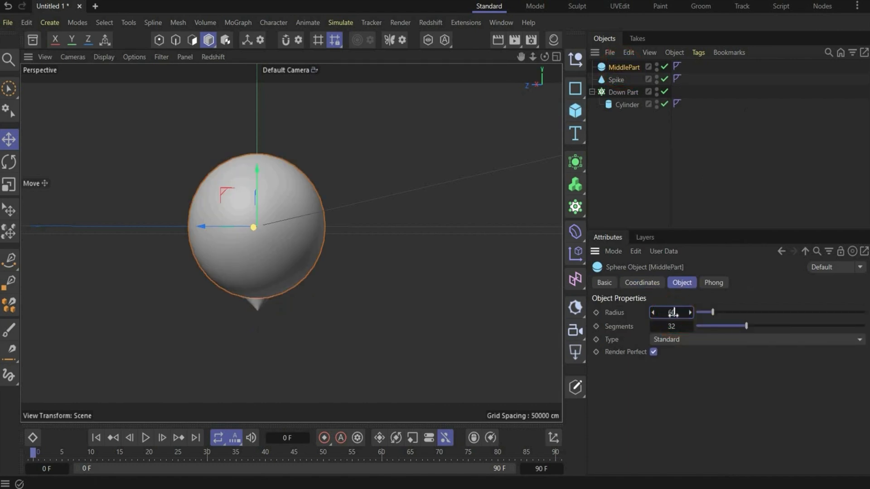
pyautogui.moveTo(680, 314); pyautogui.dragTo(673, 314)
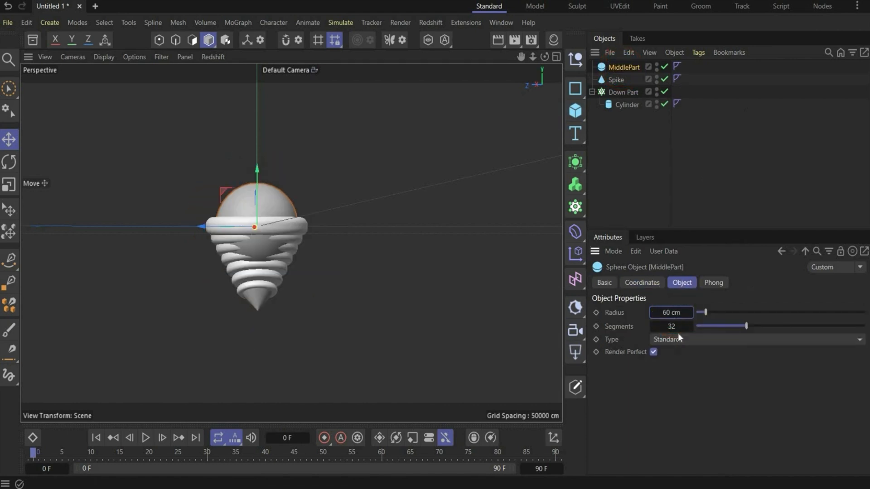
pyautogui.click(673, 326)
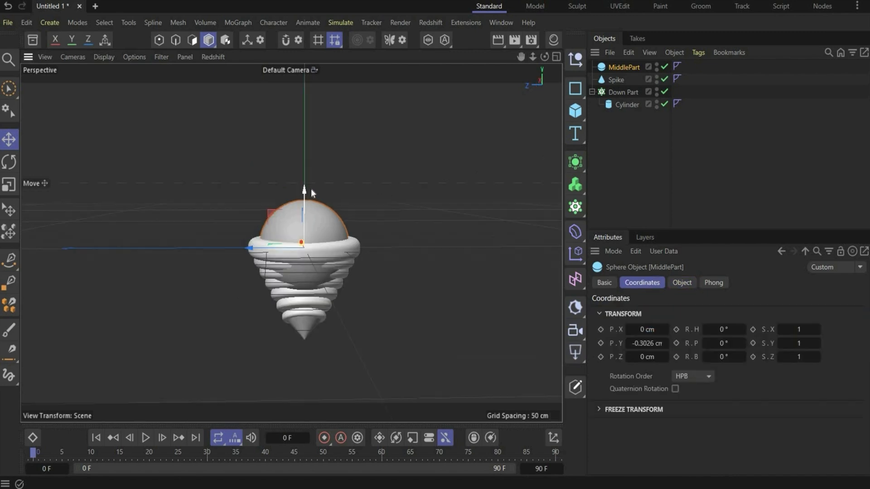
pyautogui.moveTo(311, 193); pyautogui.dragTo(319, 183)
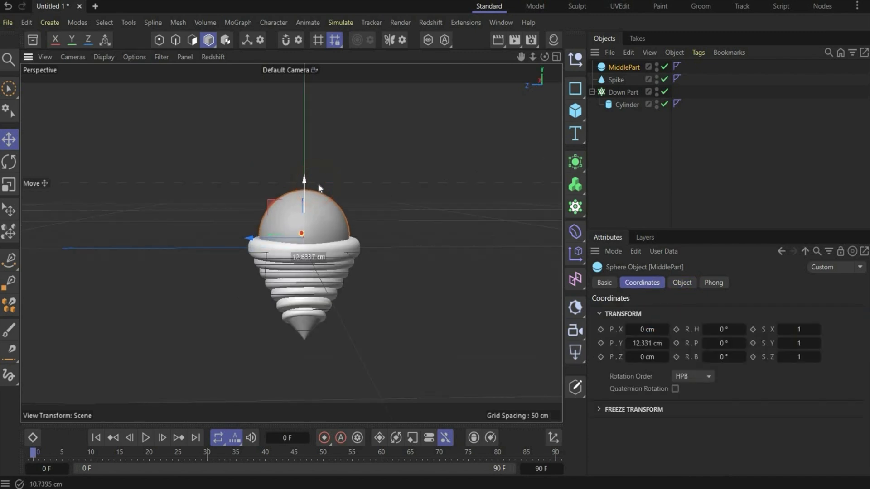
pyautogui.click(389, 277)
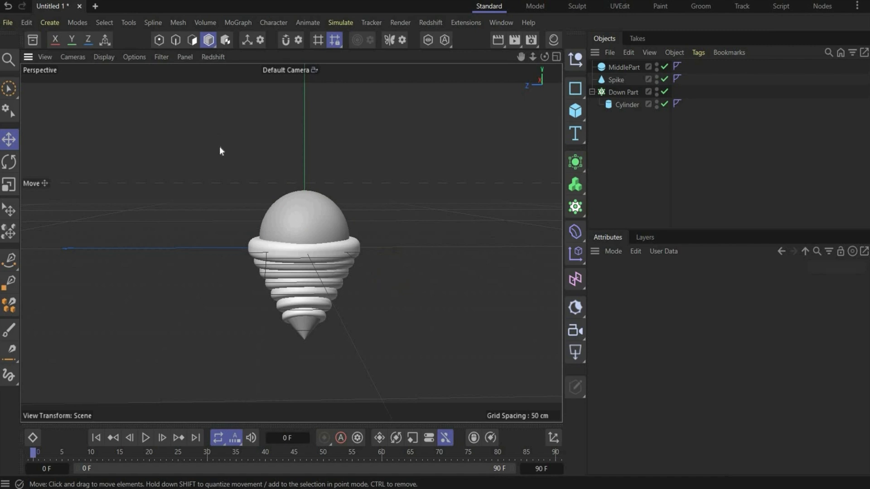
# Duplicate the MiddlePart sphere upward twice to form a vertical stack of three overlapping spheres.
pyautogui.click(280, 273)
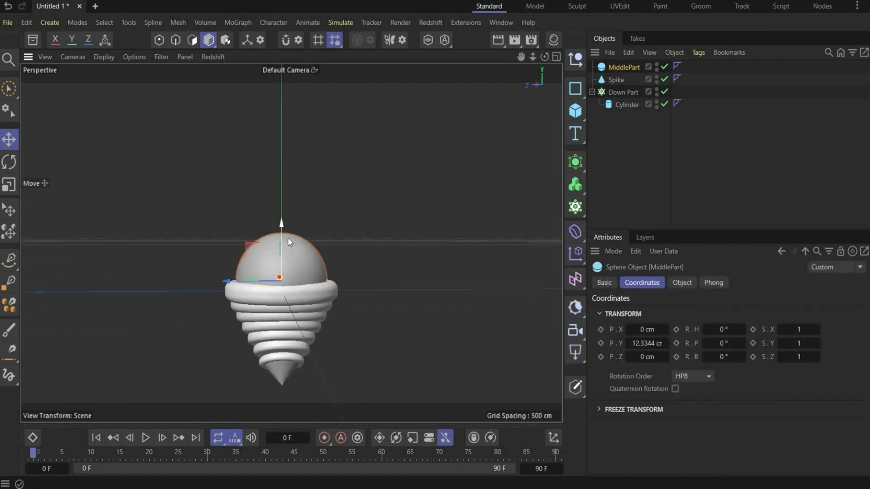
pyautogui.keyDown('ctrl'); pyautogui.moveTo(282, 230); pyautogui.dragTo(355, 216); pyautogui.keyUp('ctrl')
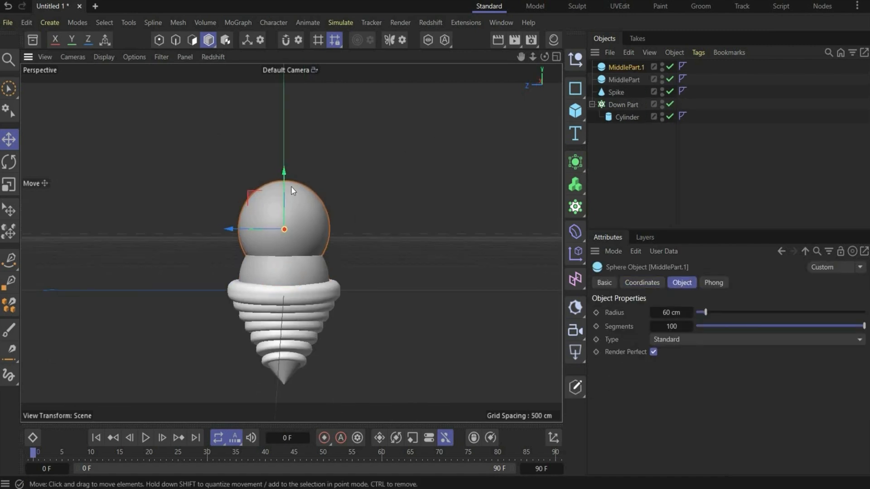
pyautogui.keyDown('ctrl'); pyautogui.moveTo(291, 186); pyautogui.dragTo(297, 133); pyautogui.keyUp('ctrl')
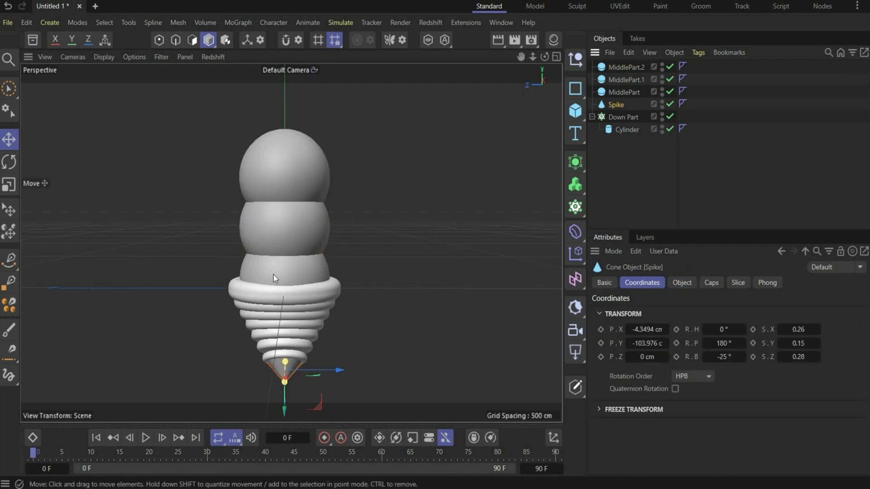
# Widen the lowest MiddlePart sphere by increasing its Z scale above 1.
pyautogui.click(273, 275)
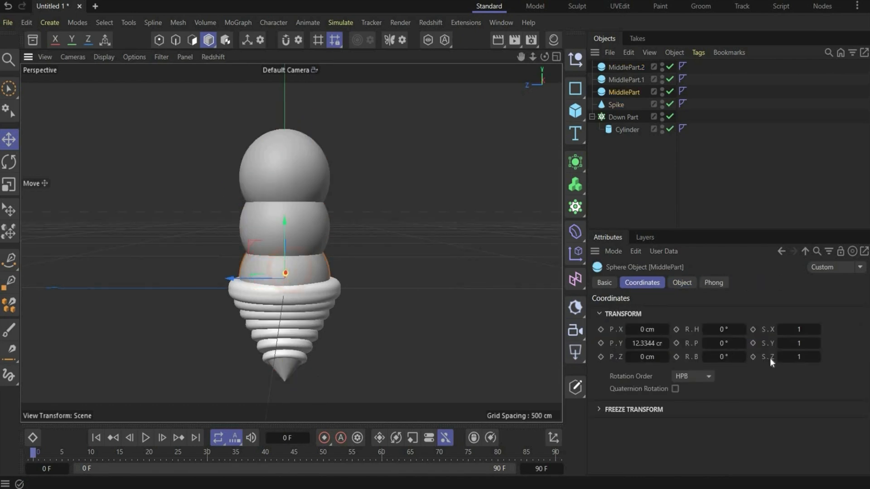
pyautogui.click(810, 359)
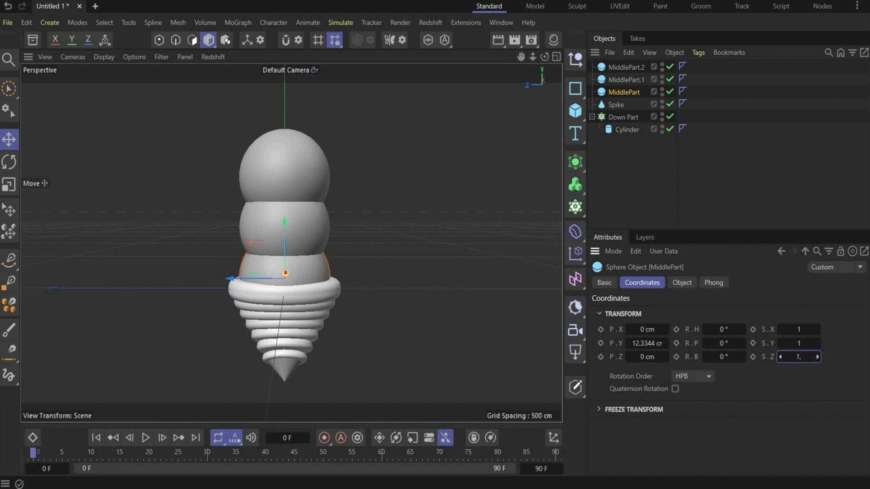
pyautogui.press('Return')
# Lower the middle sphere to about 54 cm in Y and the top sphere to about 128 cm in Y.
pyautogui.click(281, 228)
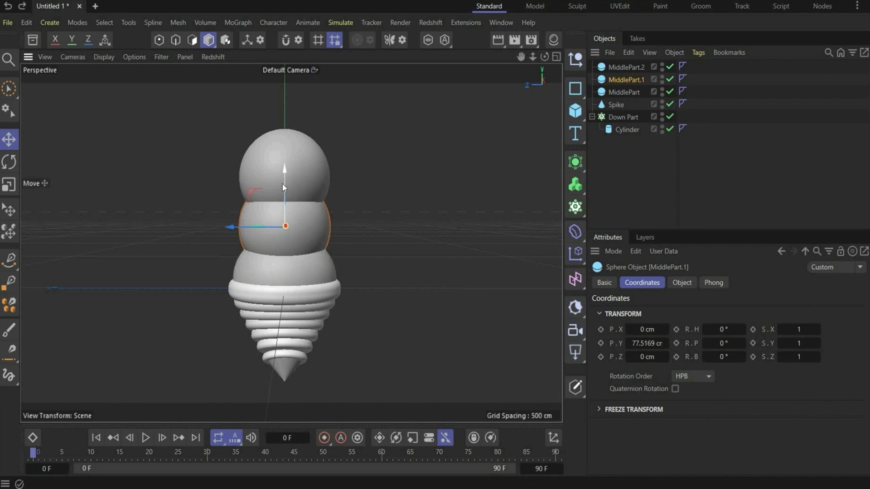
pyautogui.moveTo(282, 184); pyautogui.dragTo(279, 194)
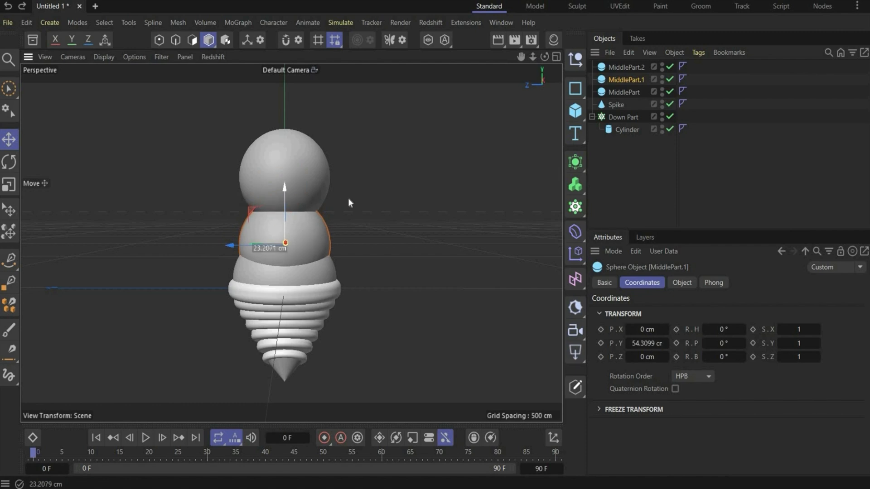
pyautogui.click(307, 170)
pyautogui.moveTo(289, 127); pyautogui.dragTo(290, 136)
pyautogui.click(401, 204)
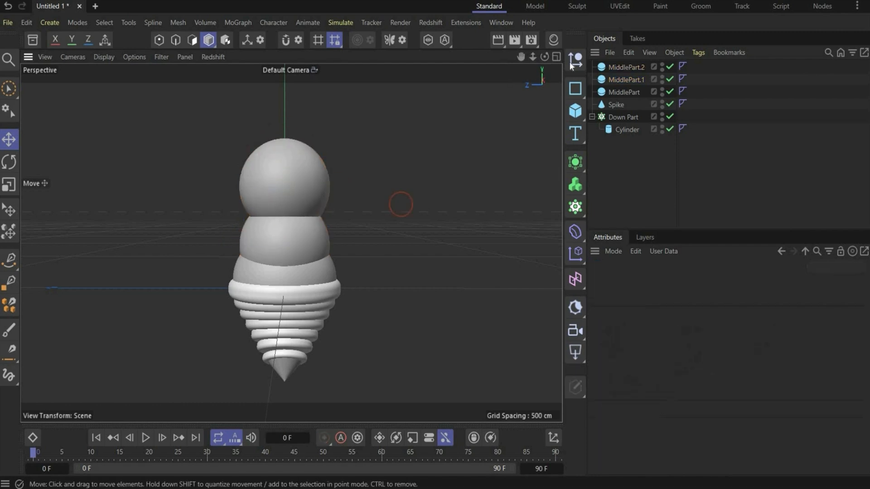
# Rename the topmost sphere, MiddlePart.2, to "Head".
pyautogui.click(635, 68)
pyautogui.doubleClick(634, 68)
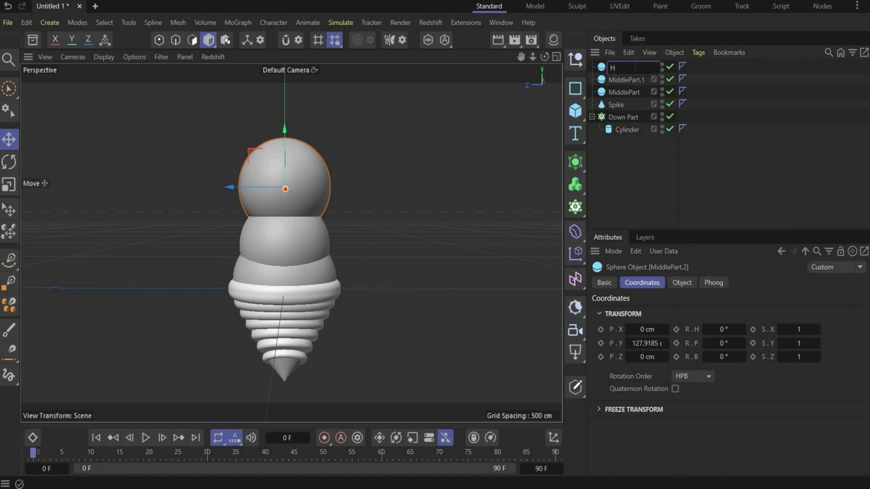
pyautogui.press('Return')
# Place the Head sphere inside a null and rename the null to "Head".
pyautogui.hotkey('alt', 'g')
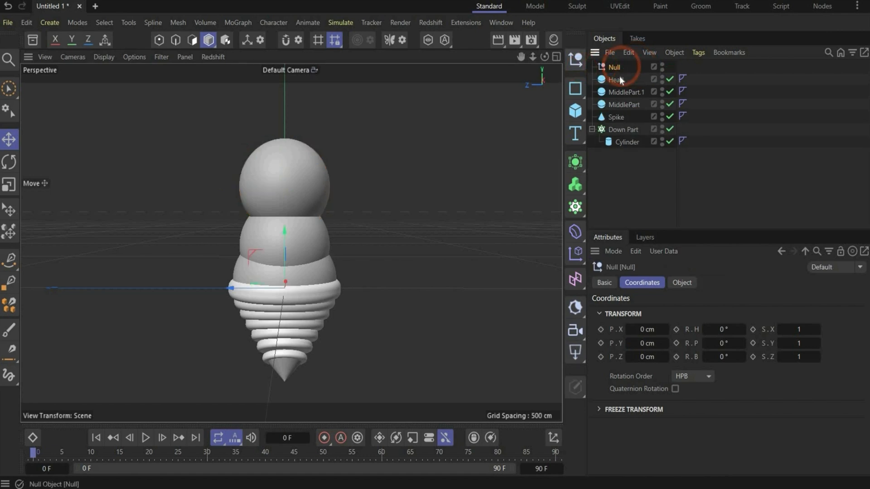
pyautogui.doubleClick(618, 67)
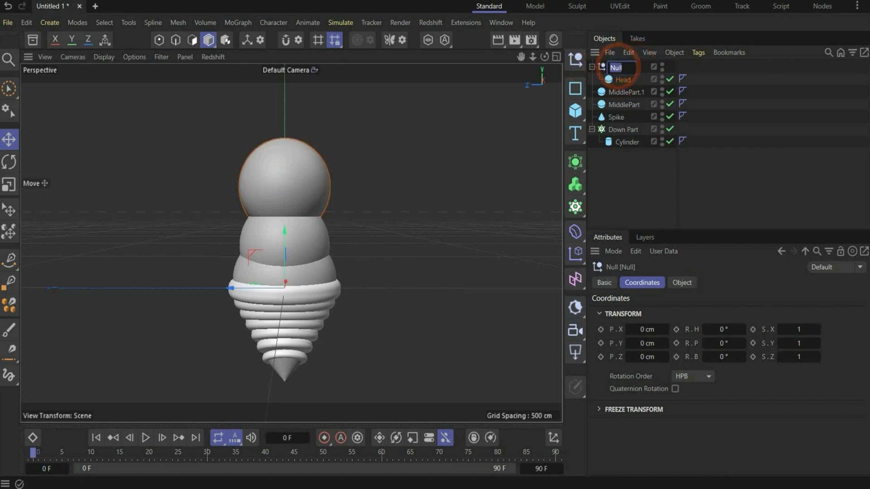
pyautogui.write('Head')
pyautogui.press('Return')
# Widen the Head sphere by setting its Z scale to 1.22.
pyautogui.click(623, 79)
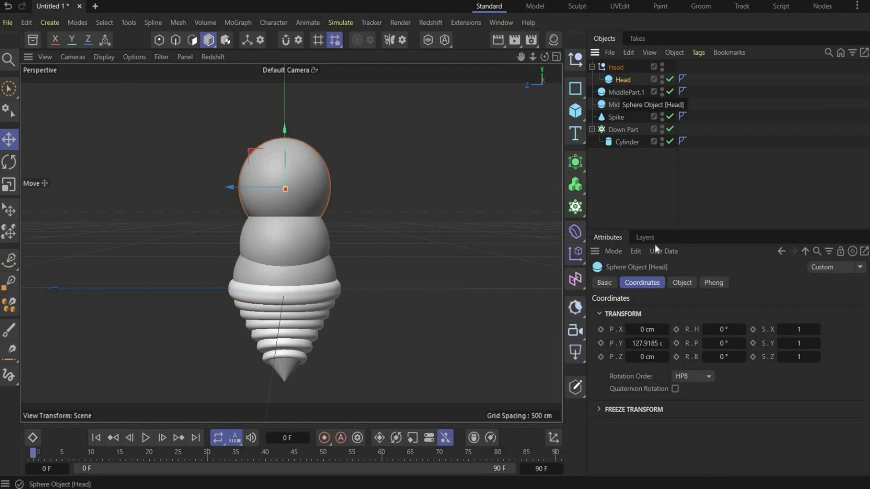
pyautogui.click(801, 357)
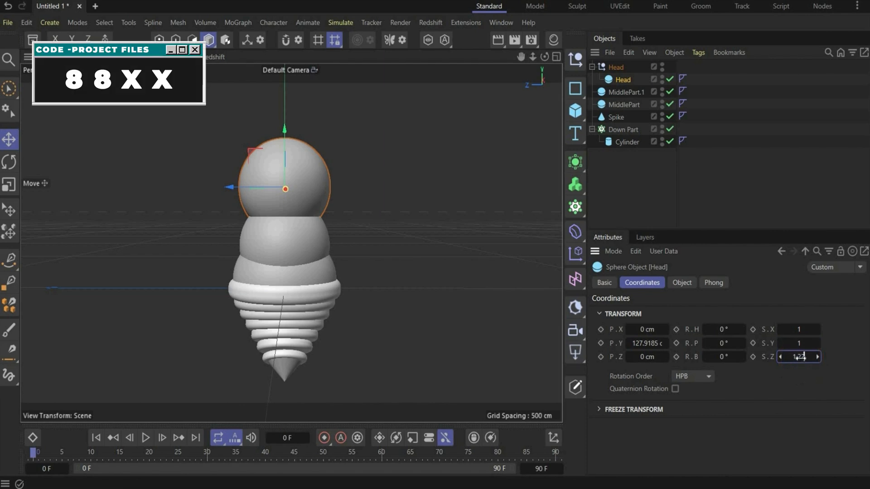
pyautogui.write('1.22')
pyautogui.press('Return')
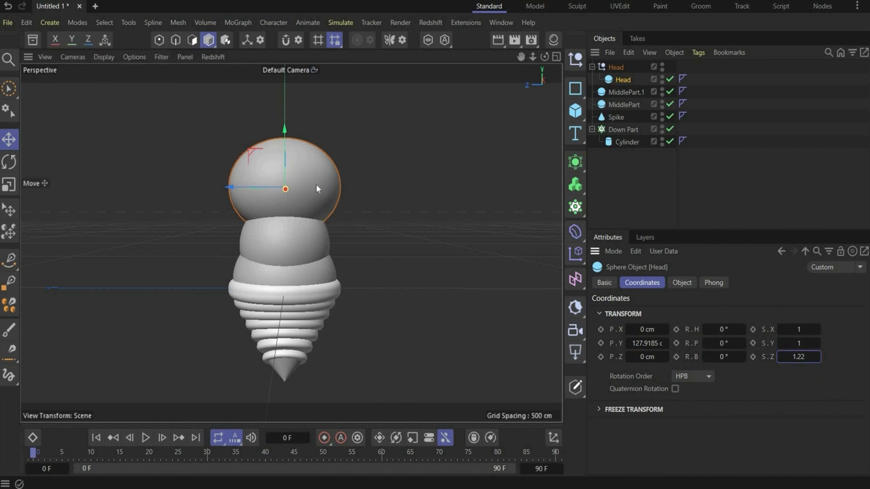
# Check the eyes in the Foto Art.png reference, then add a sphere inside the Head null and rename it to "Eyes".
pyautogui.hotkey('alt', 'Tab')
pyautogui.click(267, 132)
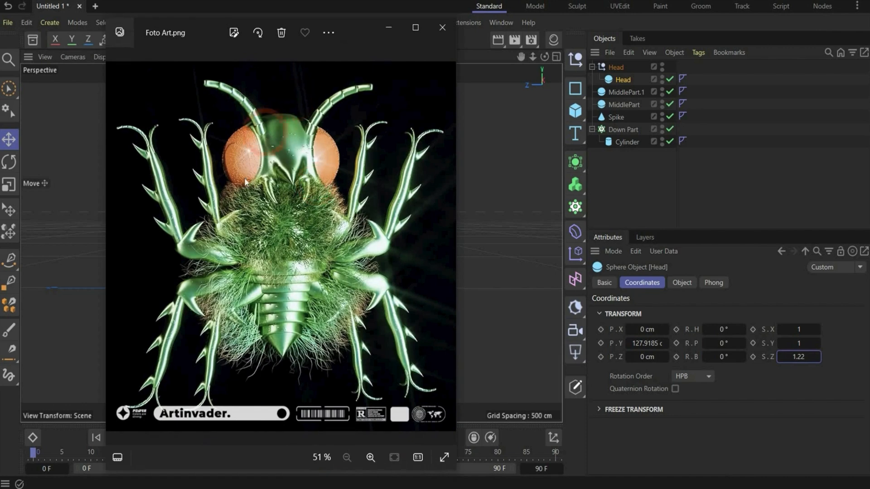
pyautogui.click(389, 27)
pyautogui.click(576, 111)
pyautogui.click(699, 174)
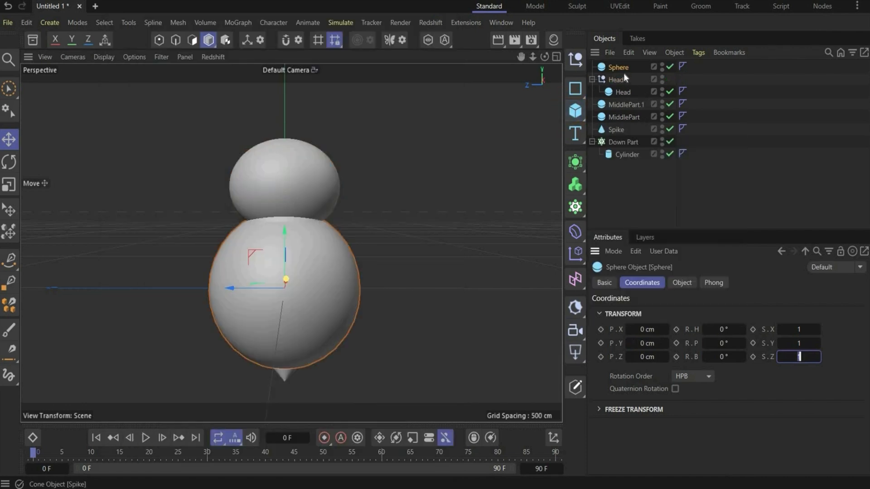
pyautogui.moveTo(622, 69); pyautogui.dragTo(625, 92)
pyautogui.moveTo(616, 67); pyautogui.dragTo(619, 78)
pyautogui.doubleClick(621, 80)
pyautogui.write('Eyes')
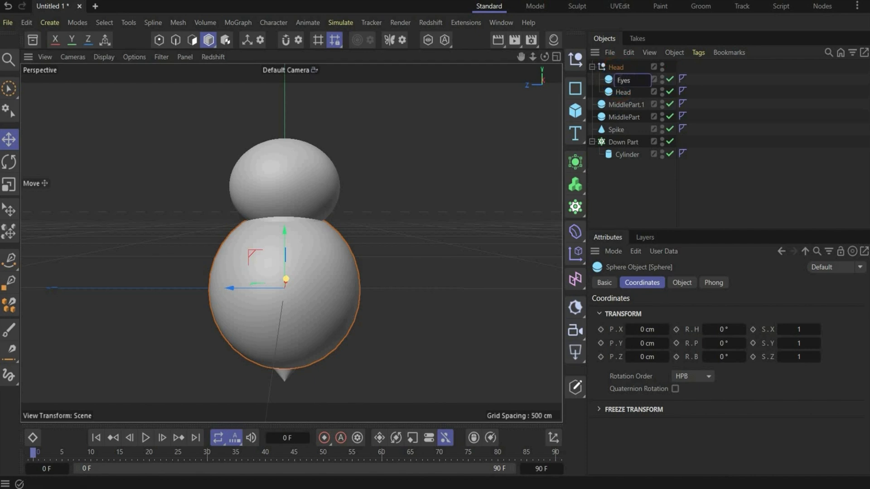
# Set the Eyes sphere's radius to 52 cm and its segments to 100.
pyautogui.click(682, 282)
pyautogui.click(671, 313)
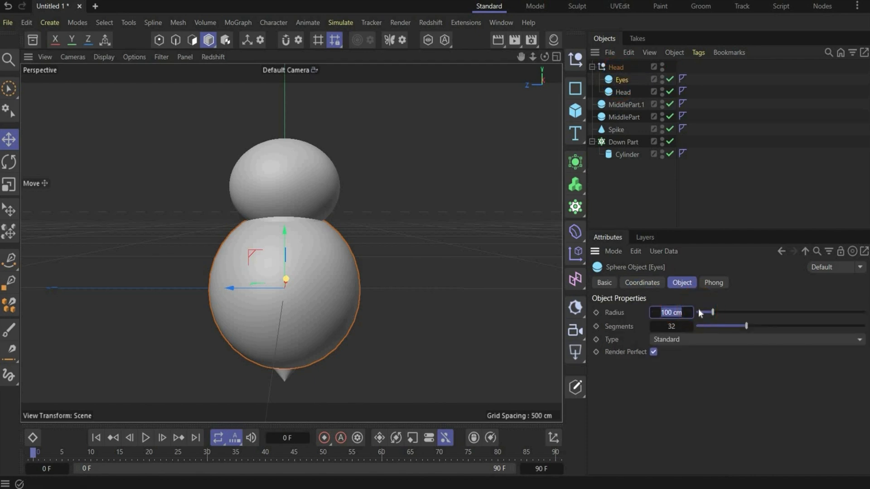
pyautogui.write('52')
pyautogui.press('Return')
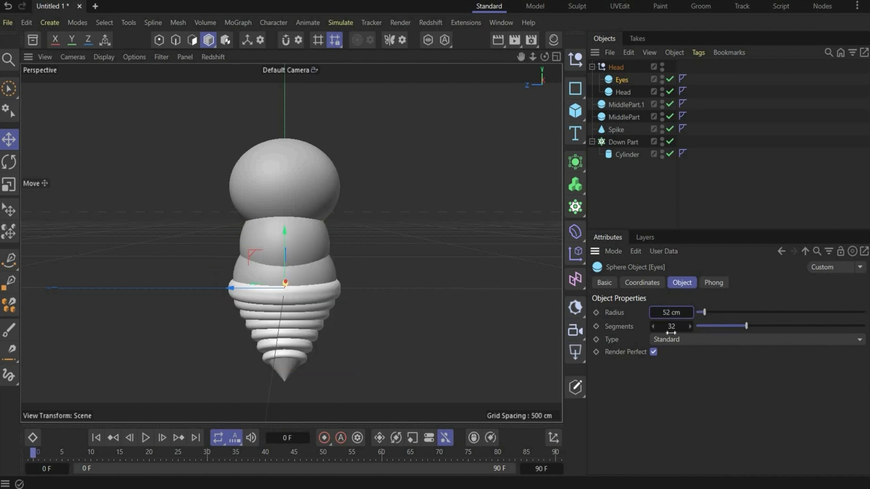
pyautogui.click(671, 332)
pyautogui.click(671, 326)
pyautogui.write('100')
pyautogui.press('Return')
# Move the Eyes sphere up onto one side of the head and set its Y scale to 0.9.
pyautogui.moveTo(234, 288); pyautogui.dragTo(197, 284)
pyautogui.moveTo(249, 242); pyautogui.dragTo(265, 140)
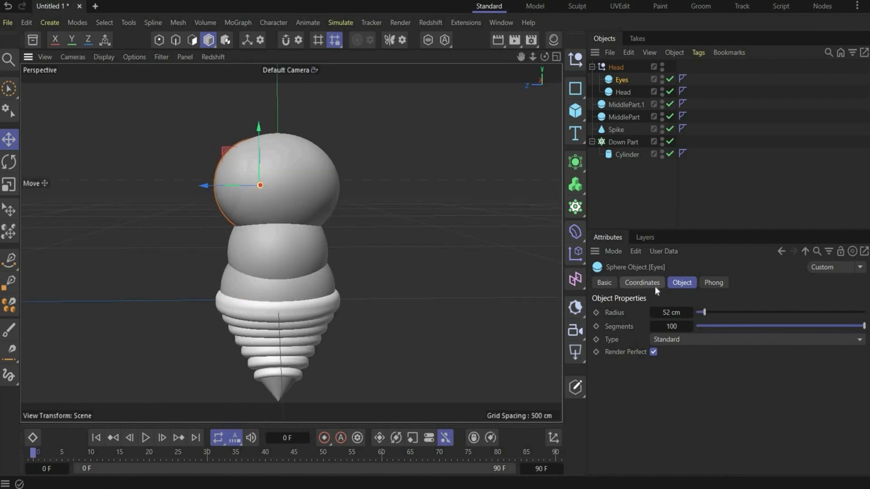
pyautogui.click(655, 285)
pyautogui.click(789, 351)
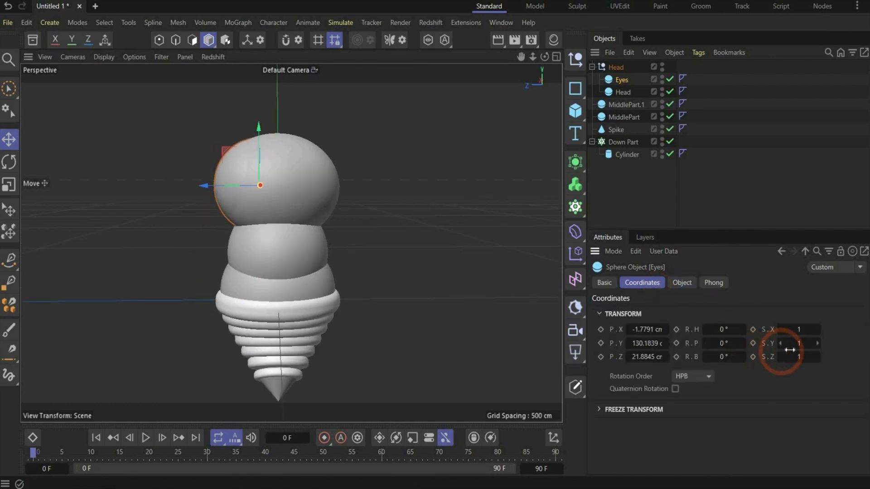
pyautogui.click(793, 343)
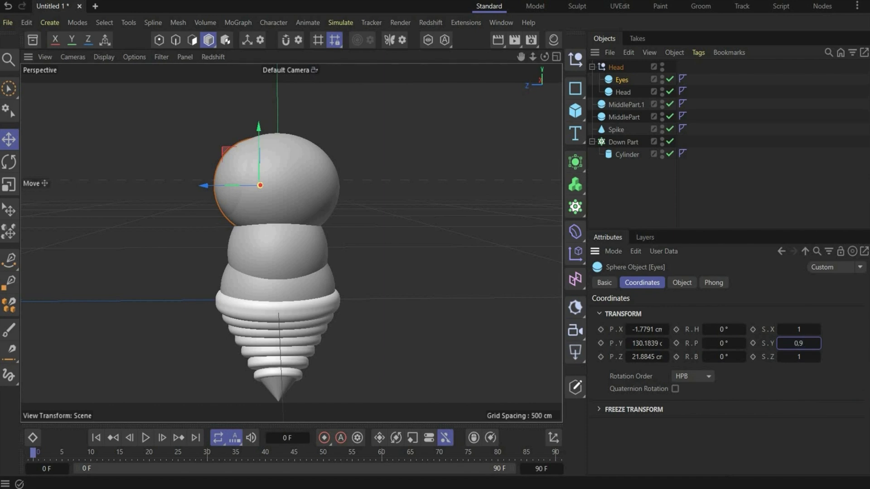
pyautogui.press('Return')
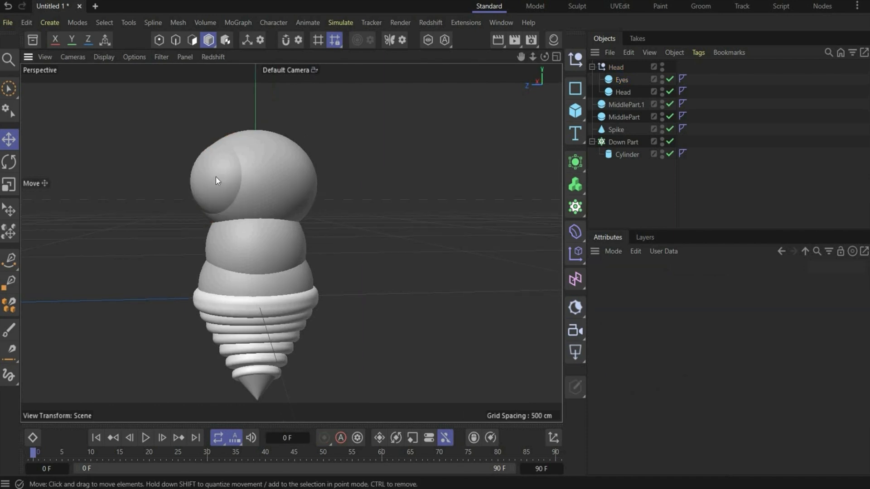
# Add a Symmetry generator inside the Head null and place the Eyes sphere under it.
pyautogui.click(216, 177)
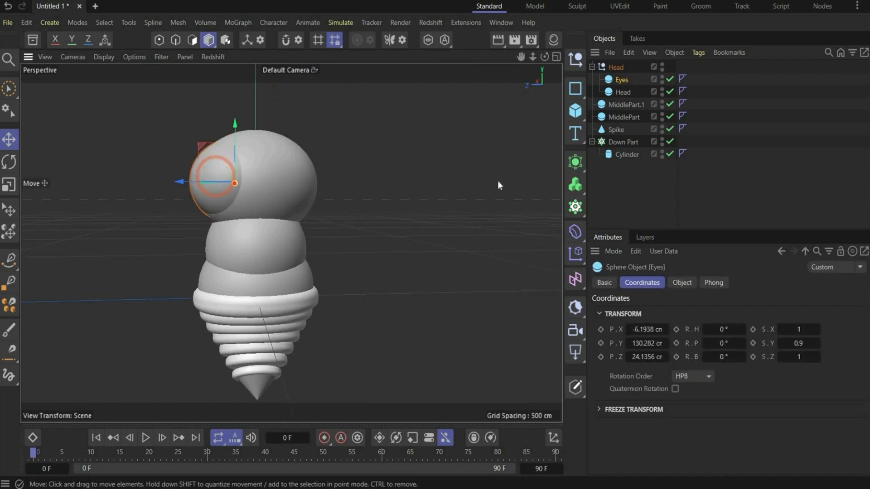
pyautogui.click(575, 161)
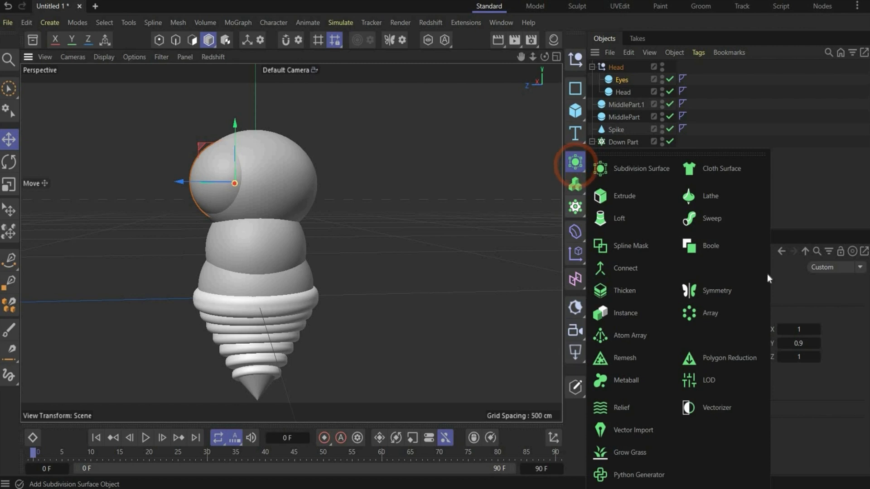
pyautogui.click(743, 288)
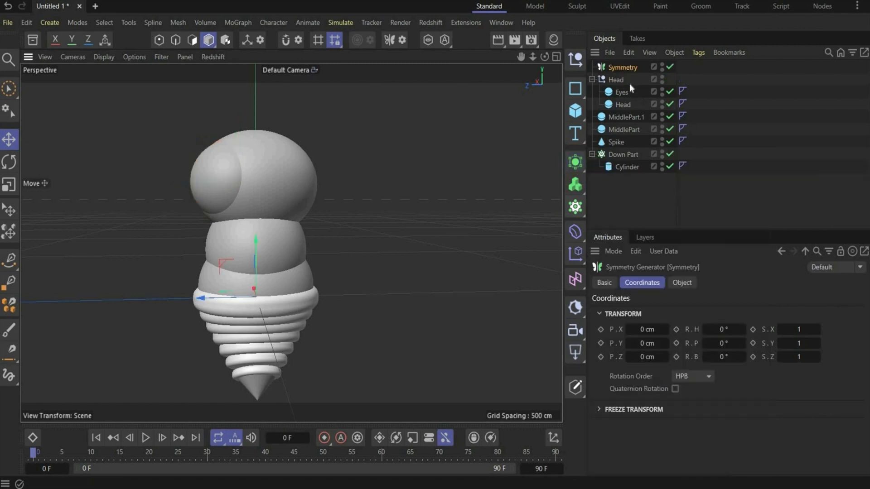
pyautogui.moveTo(625, 67); pyautogui.dragTo(625, 82)
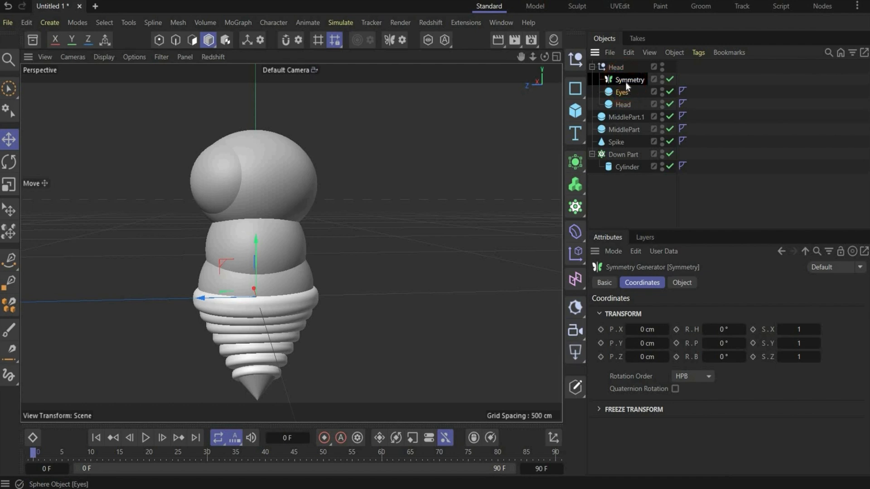
pyautogui.click(626, 83)
# Mirror the eye to the other side of the head by turning X symmetry off and setting Z to "- to +".
pyautogui.click(682, 285)
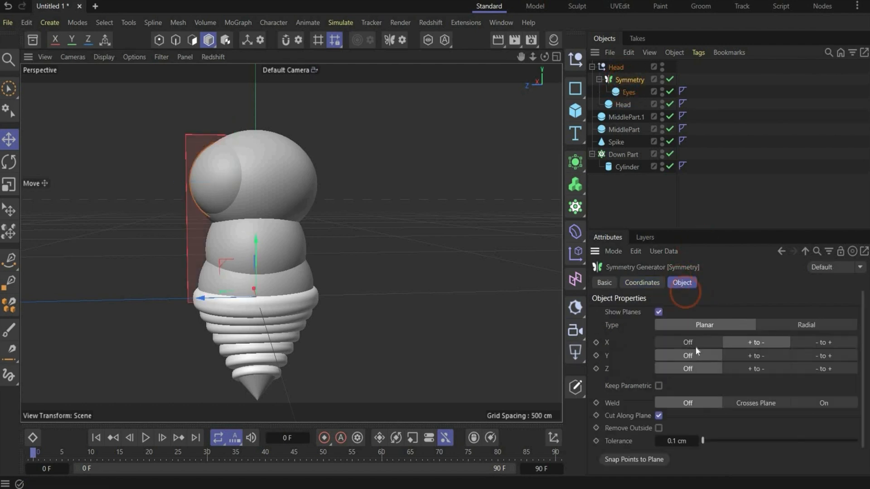
pyautogui.click(689, 342)
pyautogui.click(818, 369)
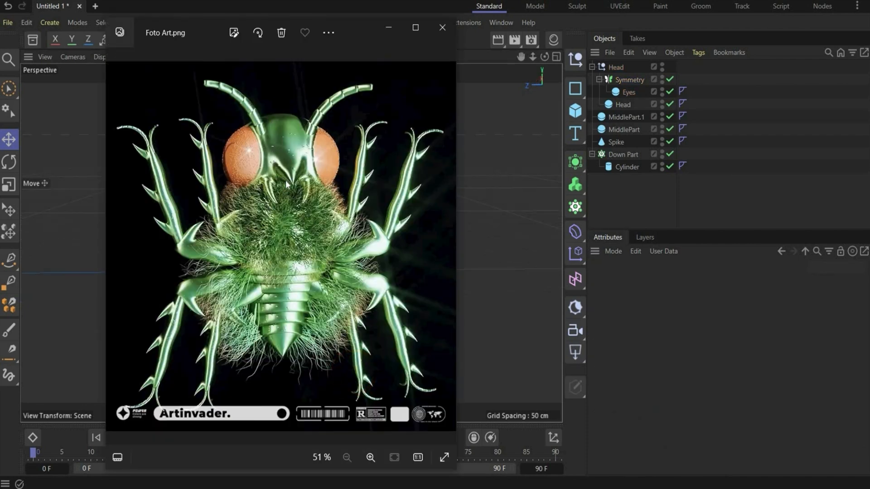
# Copy the Spike cone into the Head null and rename the copy to "Nose".
pyautogui.click(610, 179)
pyautogui.click(619, 142)
pyautogui.keyDown('ctrl'); pyautogui.moveTo(620, 142); pyautogui.dragTo(618, 68); pyautogui.keyUp('ctrl')
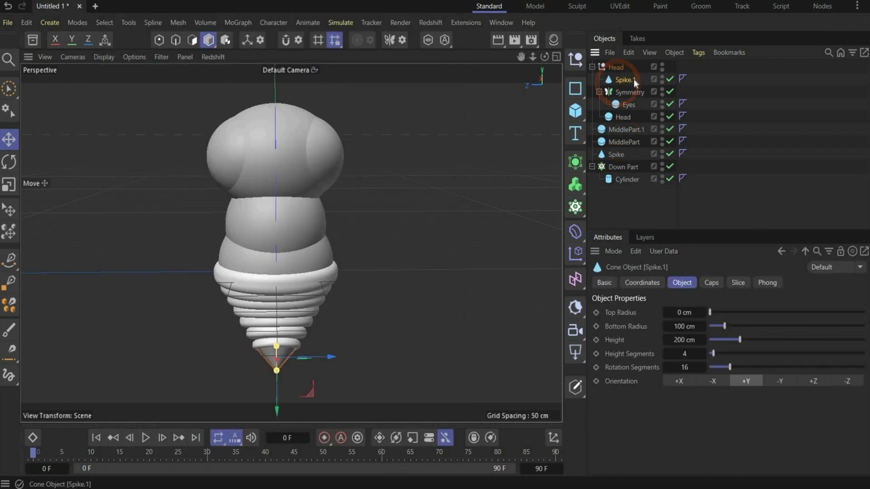
pyautogui.doubleClick(633, 79)
pyautogui.write('Nos')
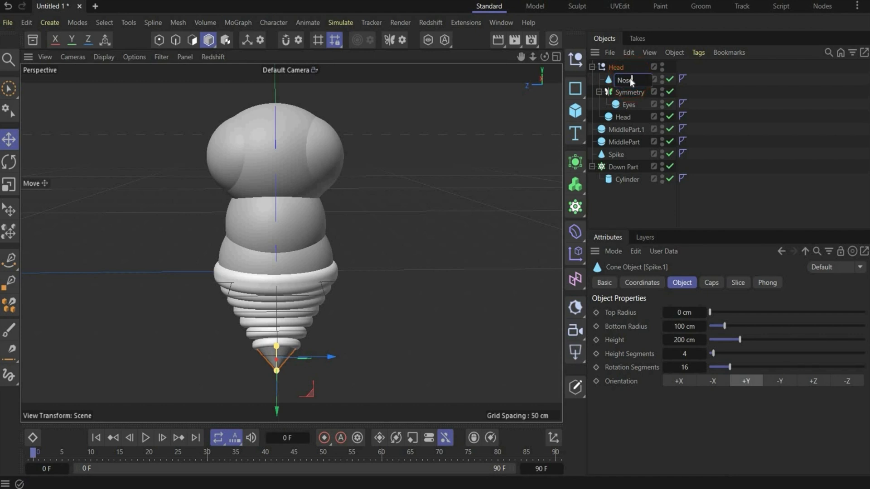
pyautogui.press('Return')
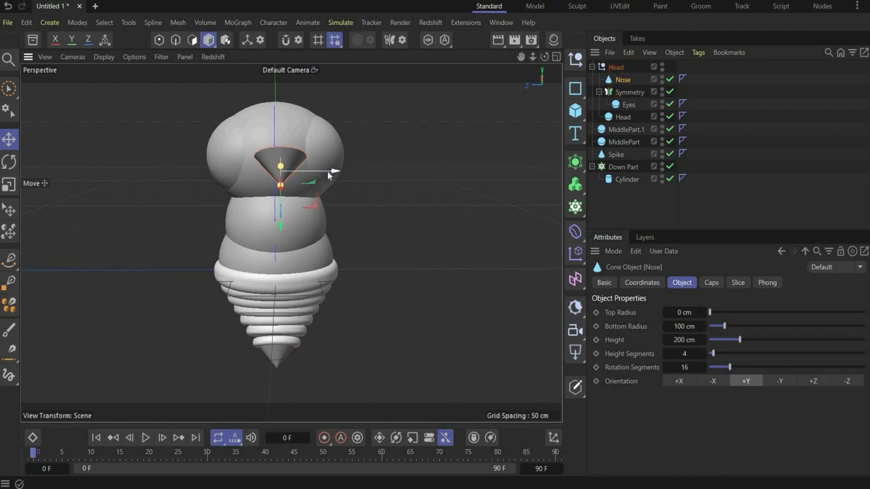
# Set the Nose cone's bank rotation (R.B) to 300°.
pyautogui.click(657, 281)
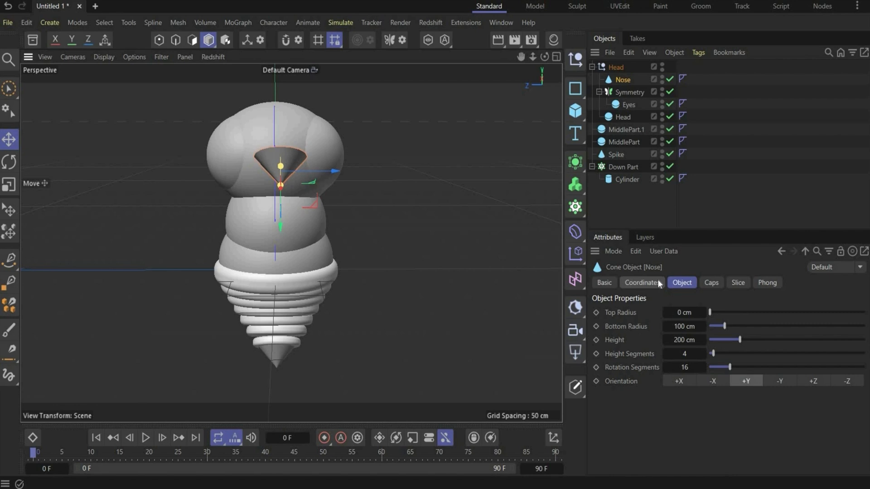
pyautogui.click(709, 361)
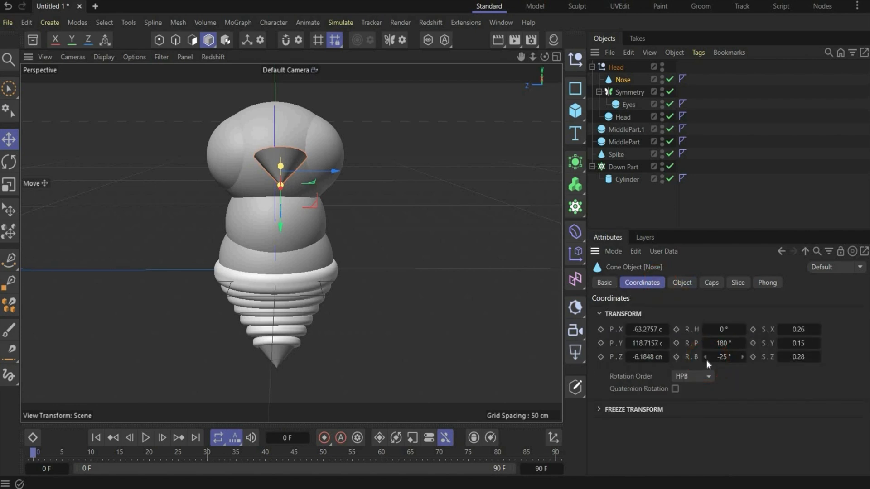
pyautogui.click(724, 358)
pyautogui.write('300')
pyautogui.press('Return')
# Scale the Nose cone to 0.3 in X, 0.35 in Y and 0.35 in Z.
pyautogui.click(806, 330)
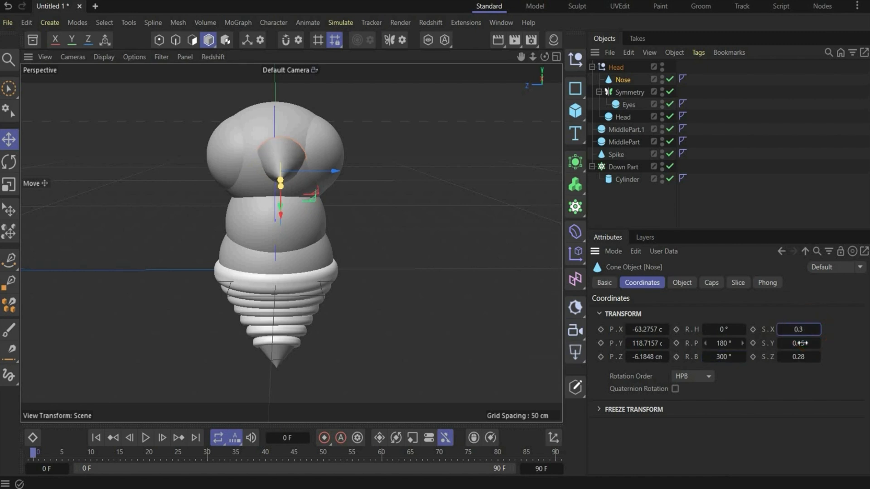
pyautogui.click(798, 343)
pyautogui.write('0.35')
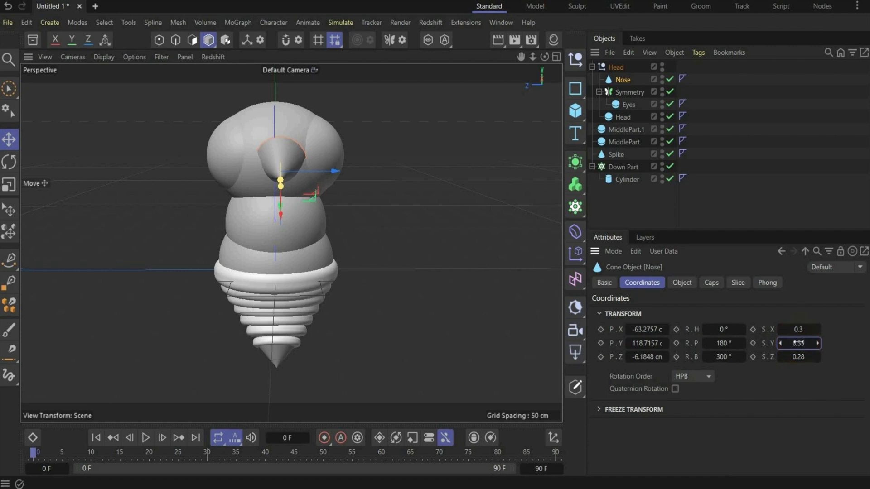
pyautogui.press('Return')
pyautogui.click(806, 358)
pyautogui.write('0,3')
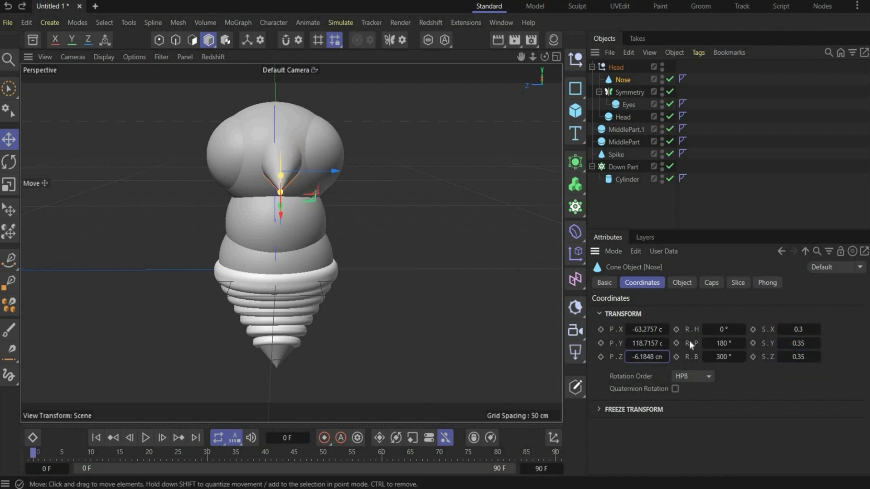
# Centre the Nose cone on the head by setting its Z position to 0 cm.
pyautogui.doubleClick(648, 357)
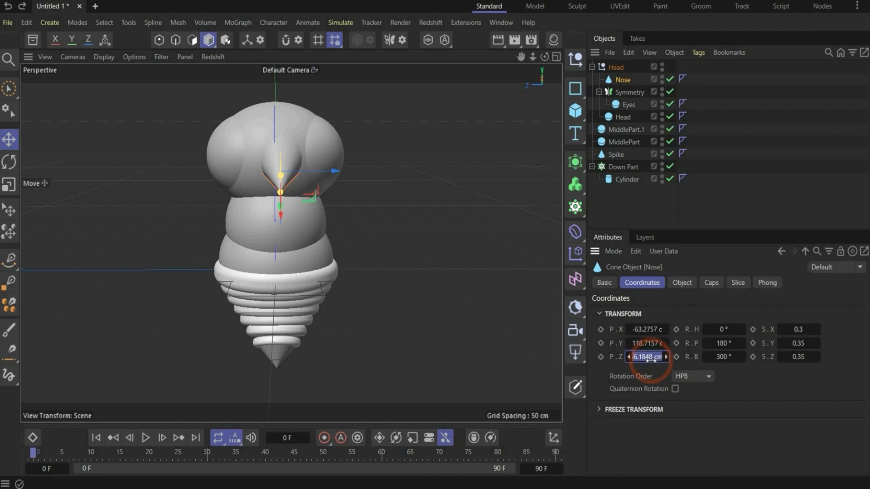
pyautogui.write('0')
pyautogui.press('Return')
pyautogui.keyDown('alt'); pyautogui.moveTo(281, 226); pyautogui.dragTo(304, 153); pyautogui.keyUp('alt')
# Set the Nose cone's height segments and rotation segments to 100.
pyautogui.click(682, 283)
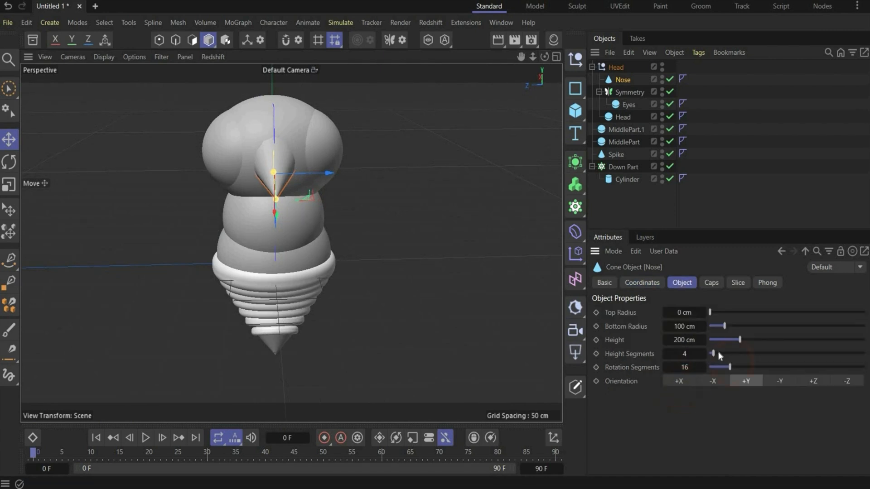
pyautogui.moveTo(714, 353); pyautogui.dragTo(816, 349)
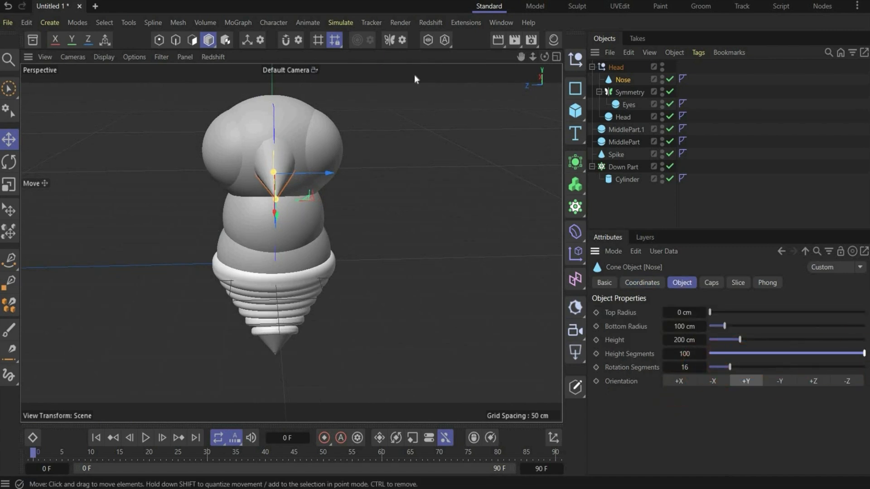
pyautogui.moveTo(729, 367); pyautogui.dragTo(866, 340)
pyautogui.scroll(3, 290, 125)
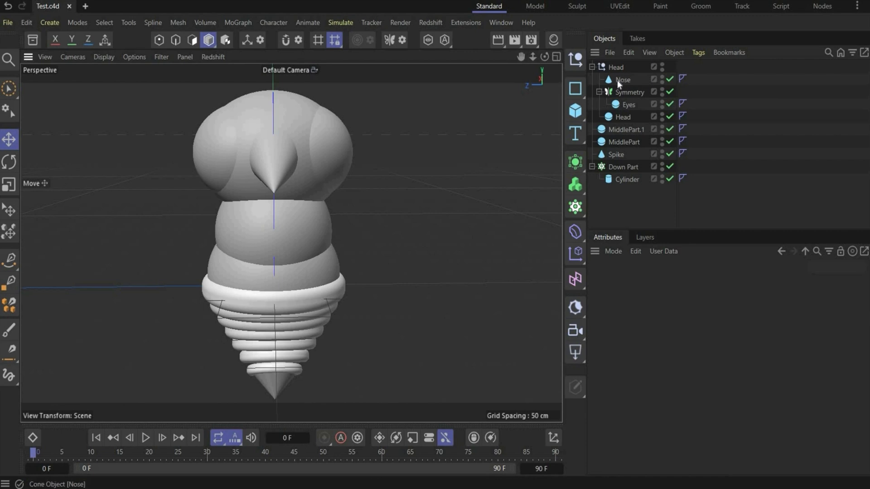
# Duplicate the Nose cone inside the Head null and rename the copy to "Teeth".
pyautogui.click(621, 80)
pyautogui.keyDown('ctrl'); pyautogui.moveTo(626, 79); pyautogui.dragTo(619, 69); pyautogui.keyUp('ctrl')
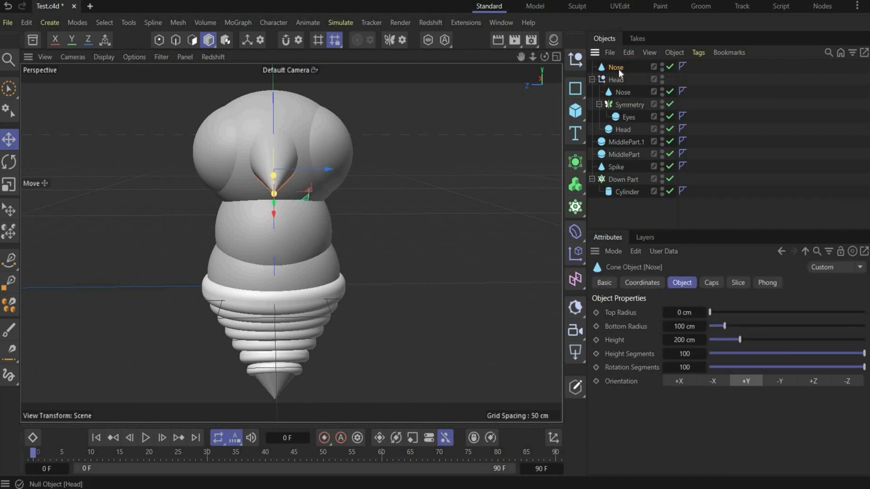
pyautogui.doubleClick(625, 80)
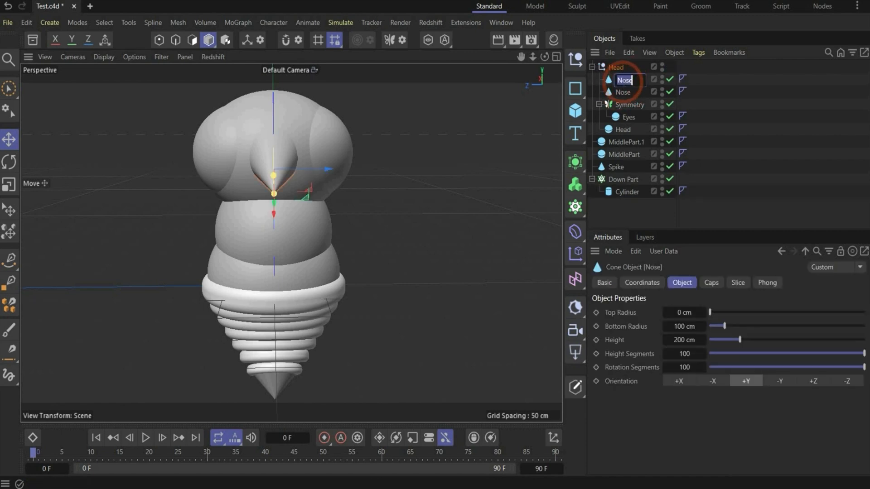
pyautogui.press('BackSpace')
pyautogui.write('Teet')
pyautogui.write('h')
# Scale the Teeth cone to 0.1 in X, 0.15 in Y and 0.1 in Z.
pyautogui.click(642, 282)
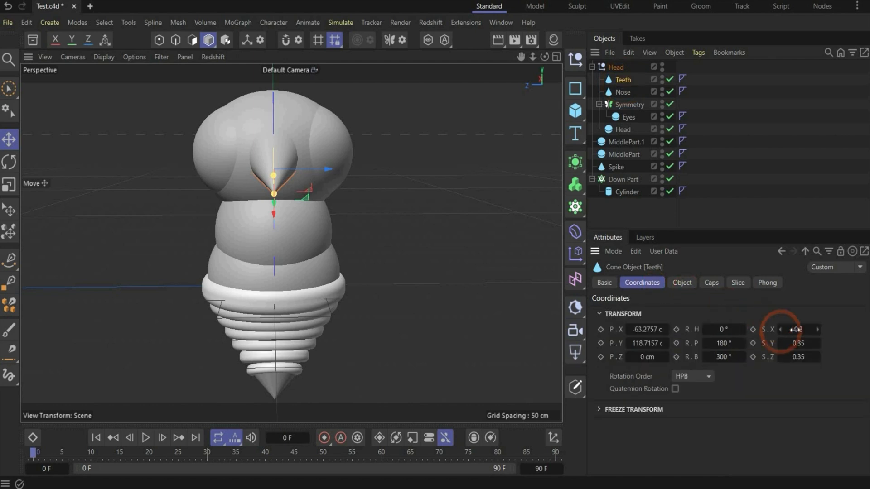
pyautogui.click(797, 330)
pyautogui.click(798, 330)
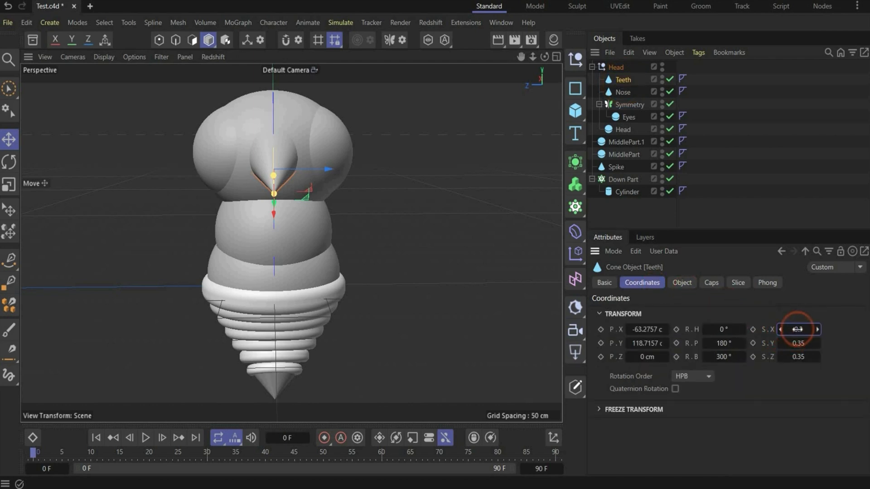
pyautogui.press('0')
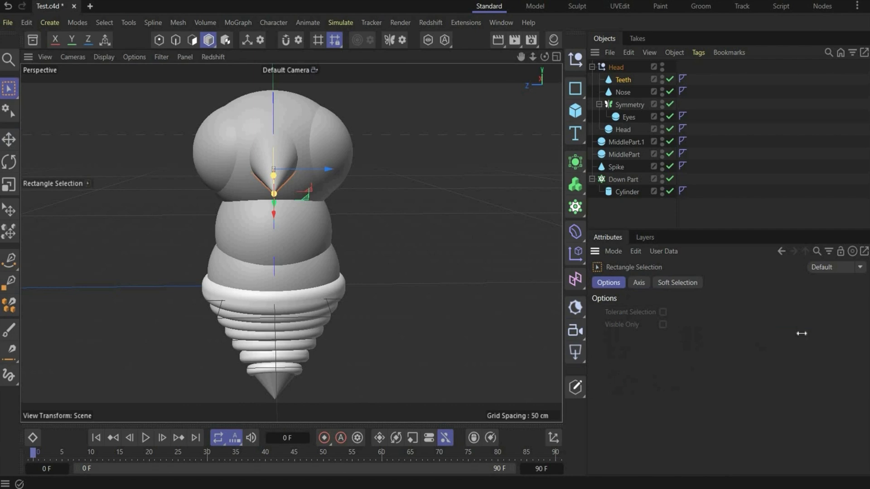
pyautogui.write('0.15')
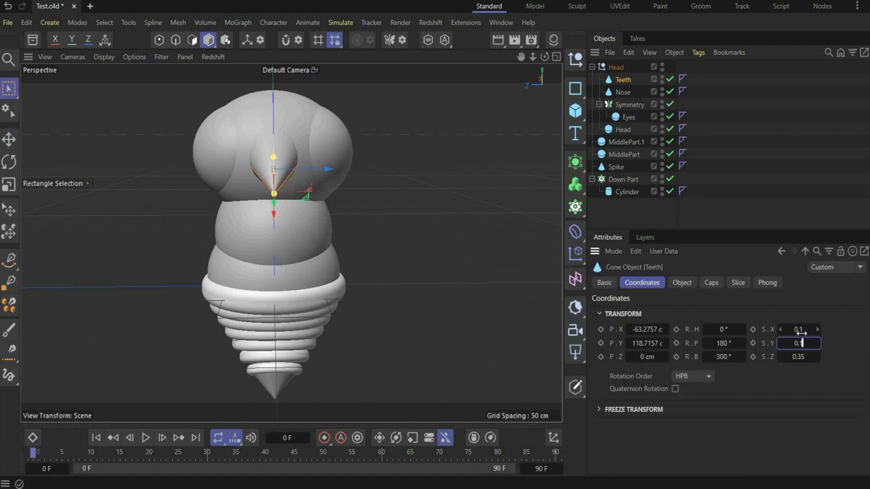
pyautogui.press('Return')
pyautogui.click(799, 357)
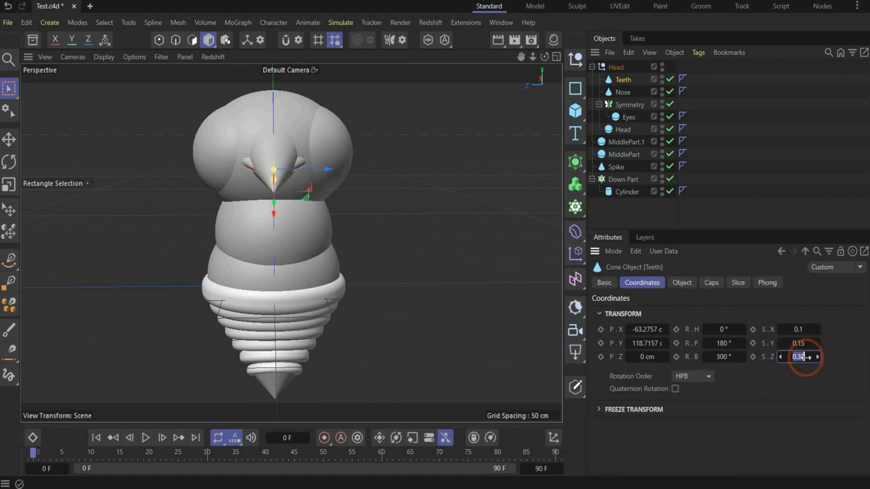
pyautogui.write('0.1')
pyautogui.press('Return')
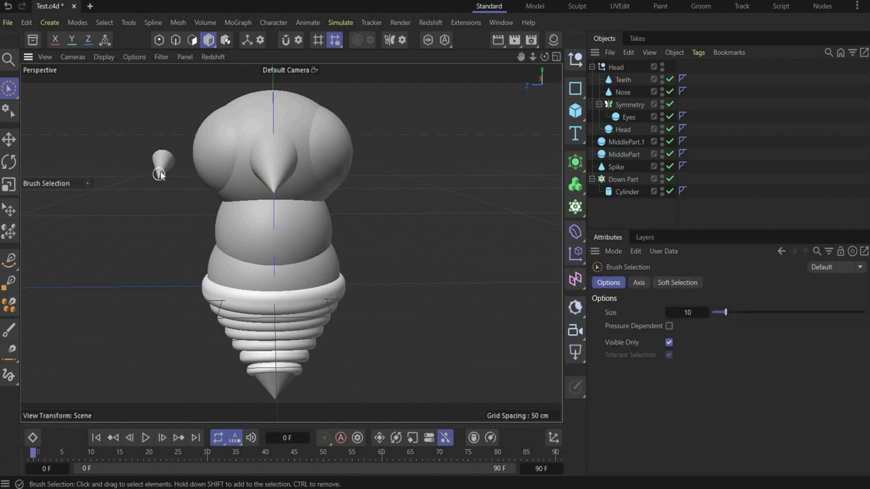
# Add a Bend deformer as a child of the Teeth cone and fit it to its parent.
pyautogui.click(159, 175)
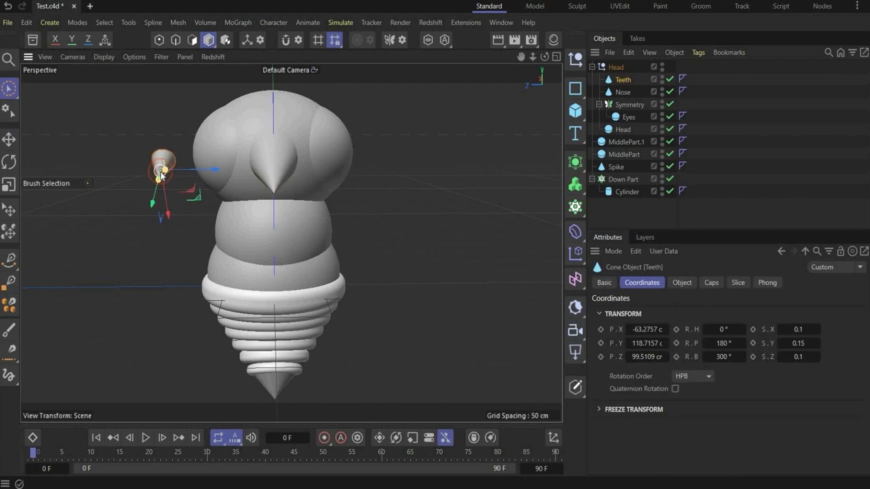
pyautogui.click(576, 232)
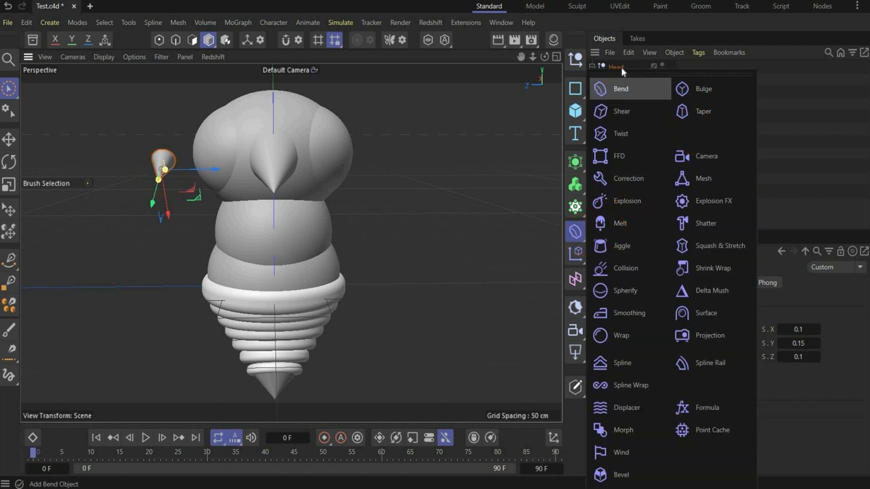
pyautogui.keyDown('shift'); pyautogui.click(628, 89); pyautogui.keyUp('shift')
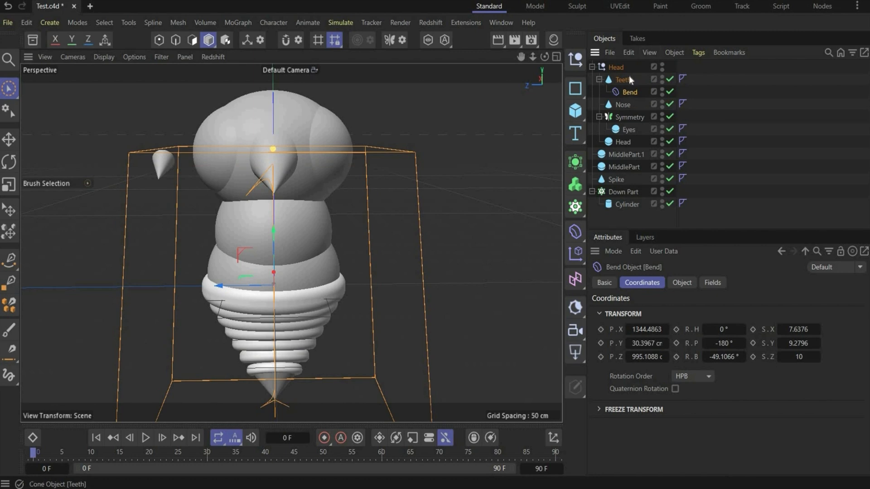
pyautogui.click(682, 283)
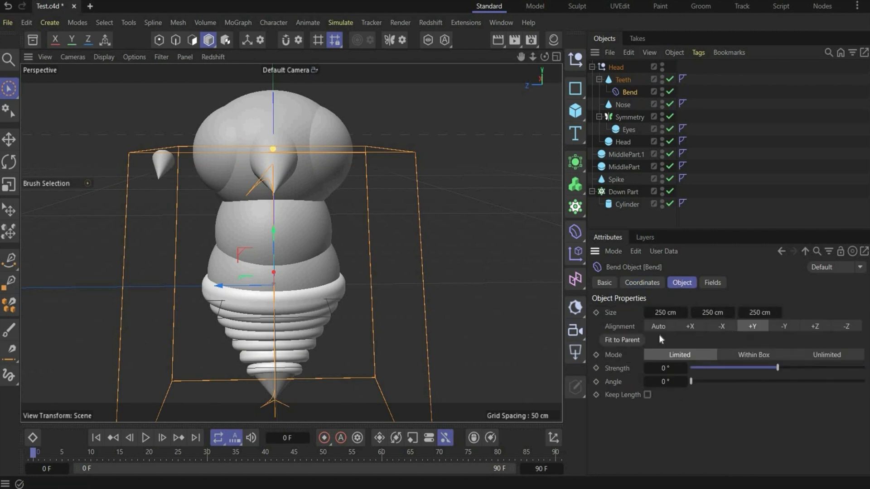
pyautogui.click(635, 340)
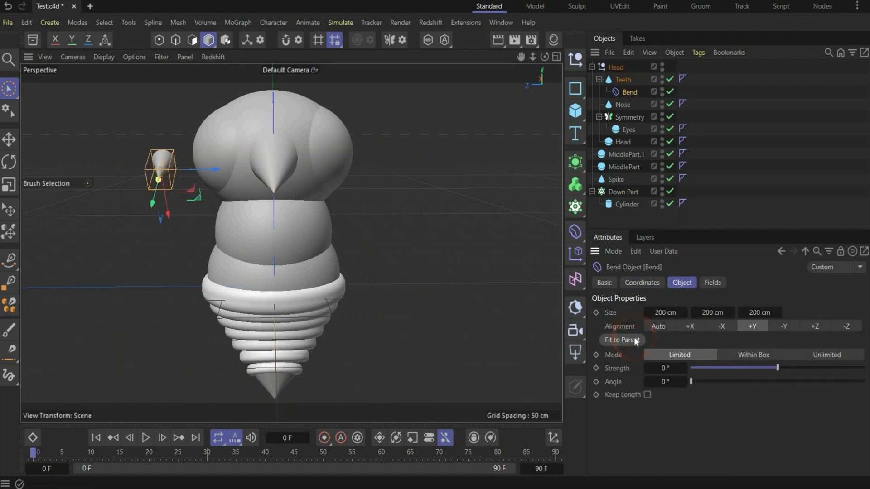
# Set the Bend deformer's strength to 60° and collapse the Teeth cone with its deformer into a single polygon object using Connect Objects + Delete.
pyautogui.click(708, 370)
pyautogui.write('60')
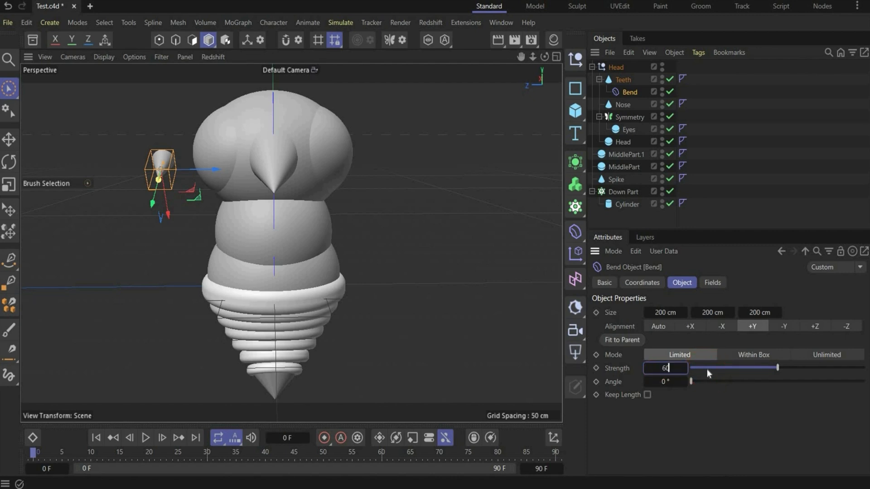
pyautogui.press('Return')
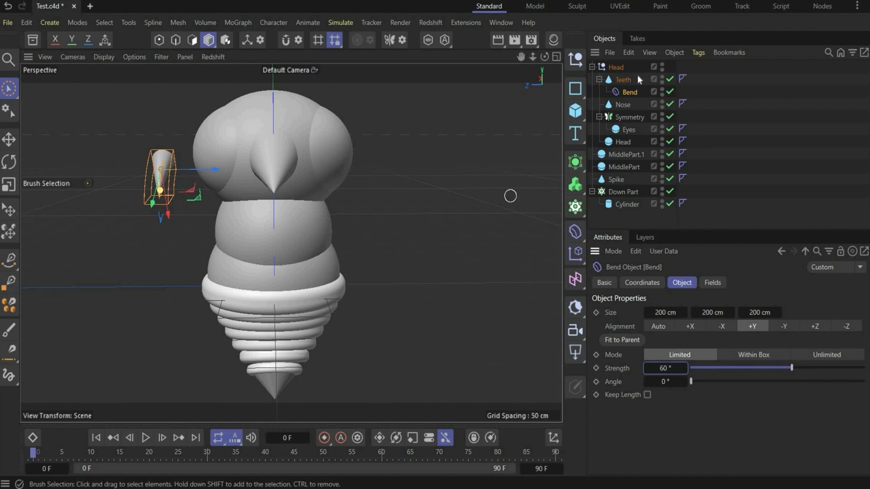
pyautogui.click(599, 79)
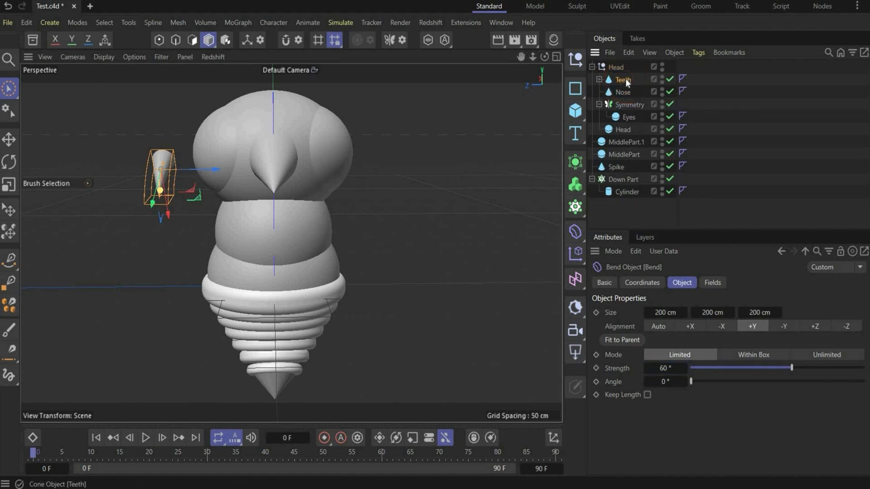
pyautogui.click(625, 78)
pyautogui.rightClick(625, 78)
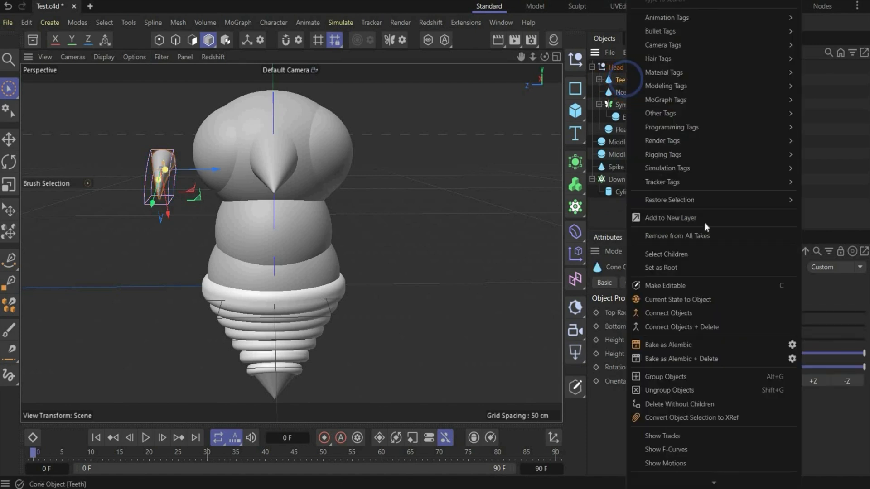
pyautogui.click(714, 327)
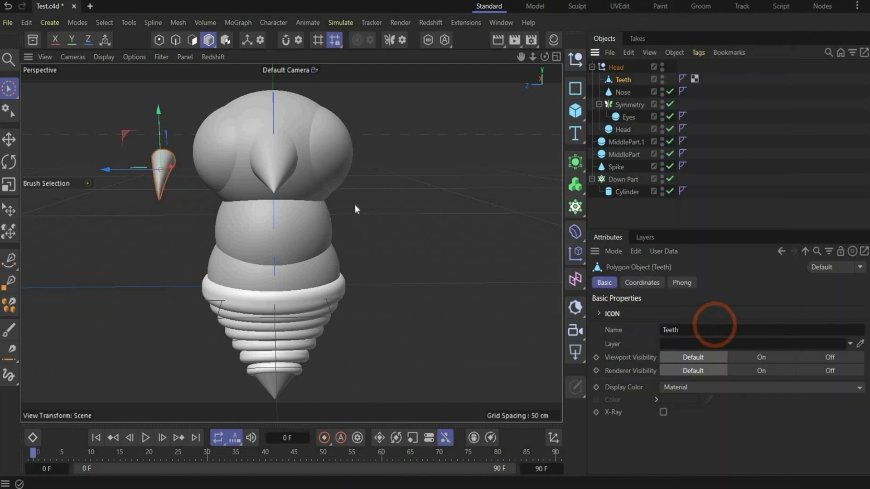
# Place the Teeth object beside the nose at about X -59.4, Y 96.2, Z 26.8 cm, rotated H -75°, P -50°, B 320°.
pyautogui.click(643, 282)
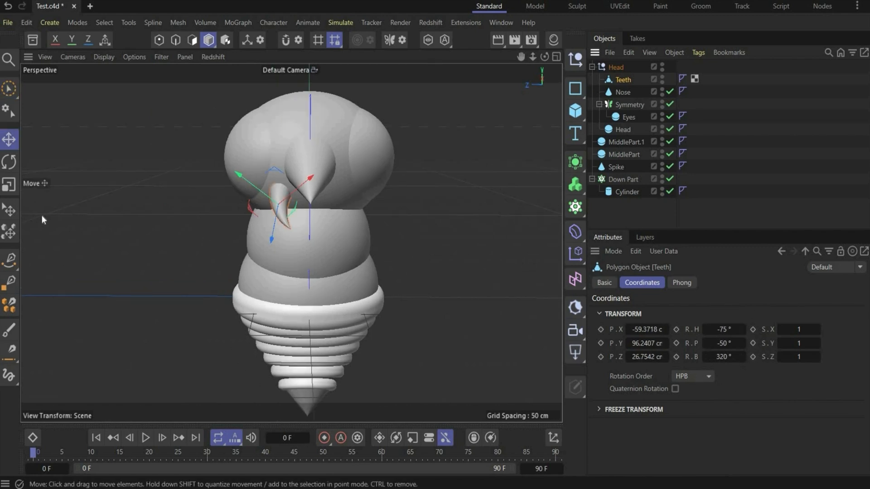
pyautogui.scroll(-1, 62, 214)
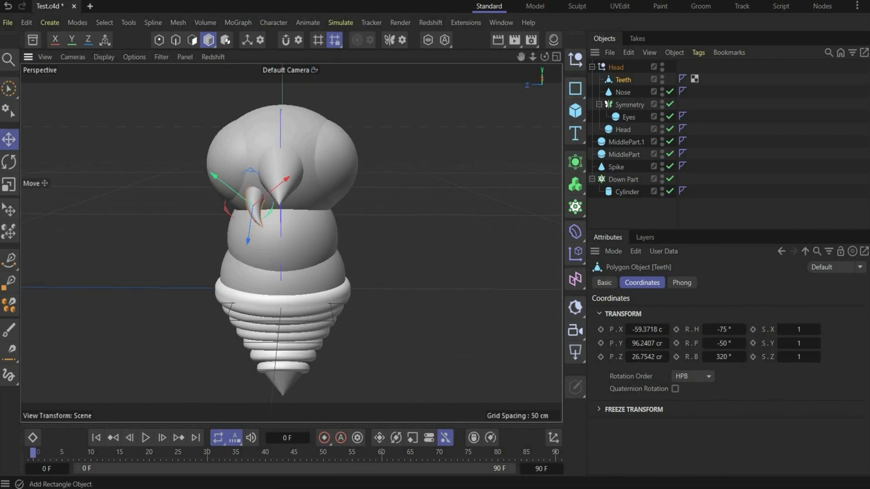
pyautogui.moveTo(545, 57); pyautogui.dragTo(554, 60)
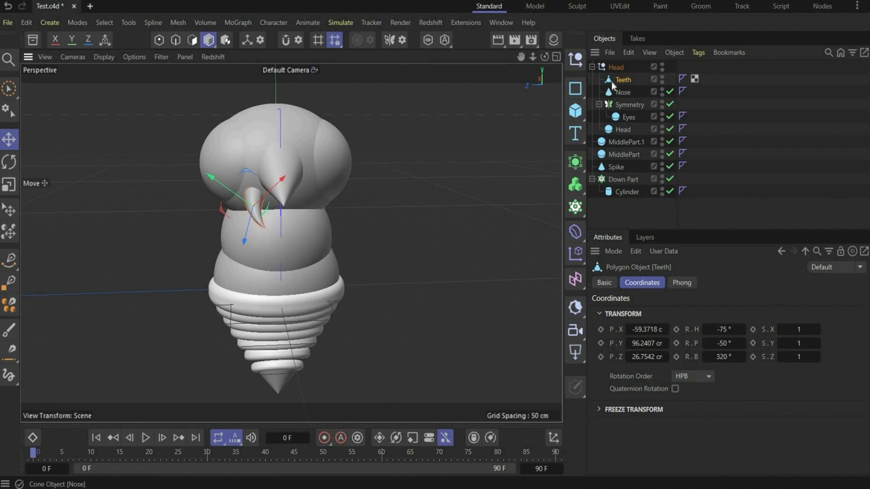
# Put the Teeth object under a new Symmetry generator, with X mirroring off and Z mirroring set to - to +.
pyautogui.click(576, 162)
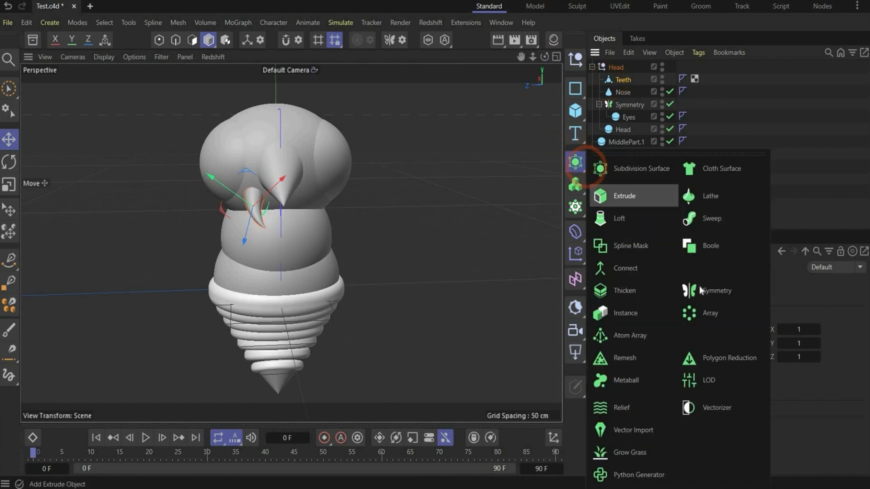
pyautogui.click(701, 291)
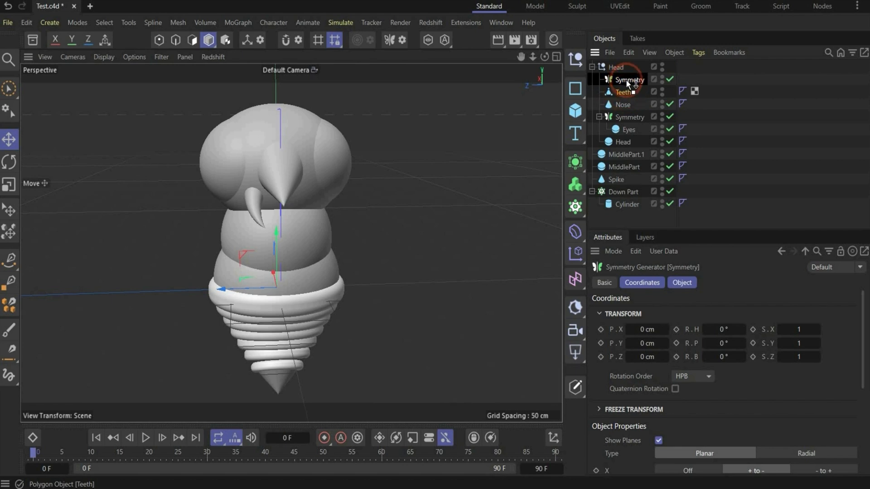
pyautogui.moveTo(626, 79); pyautogui.dragTo(626, 81)
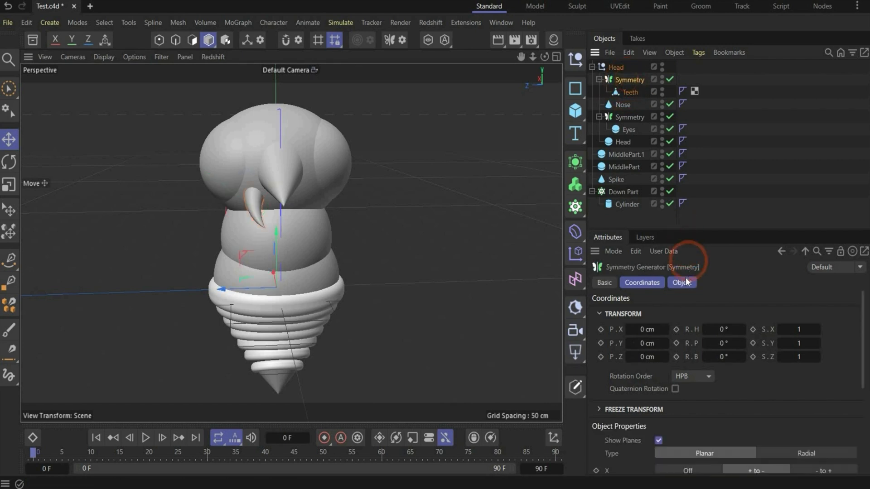
pyautogui.click(684, 283)
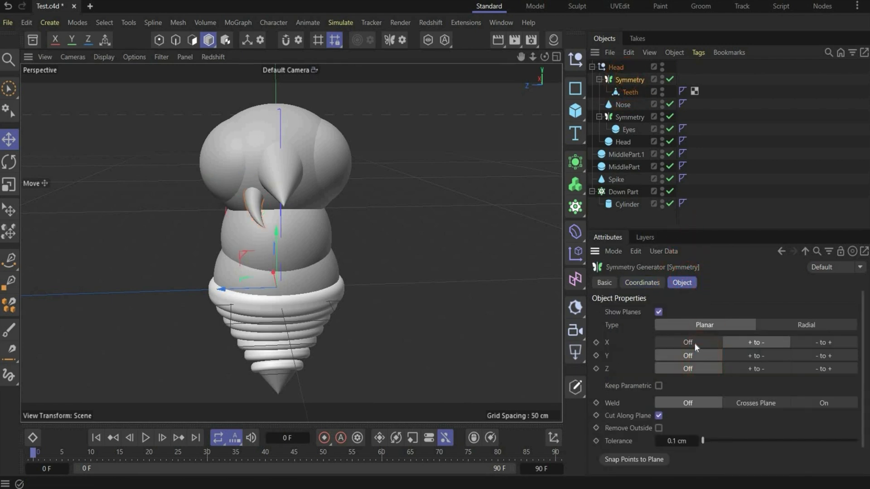
pyautogui.click(694, 344)
pyautogui.click(828, 368)
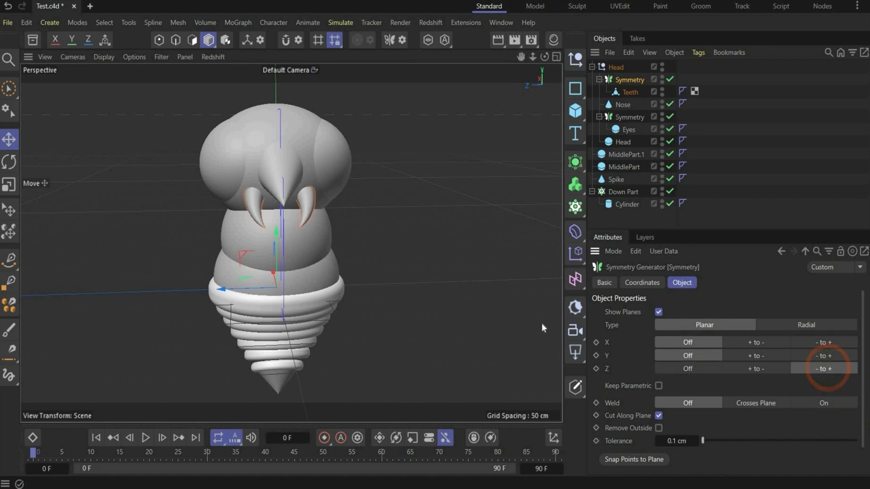
pyautogui.keyDown('alt'); pyautogui.moveTo(507, 195); pyautogui.dragTo(494, 194); pyautogui.keyUp('alt')
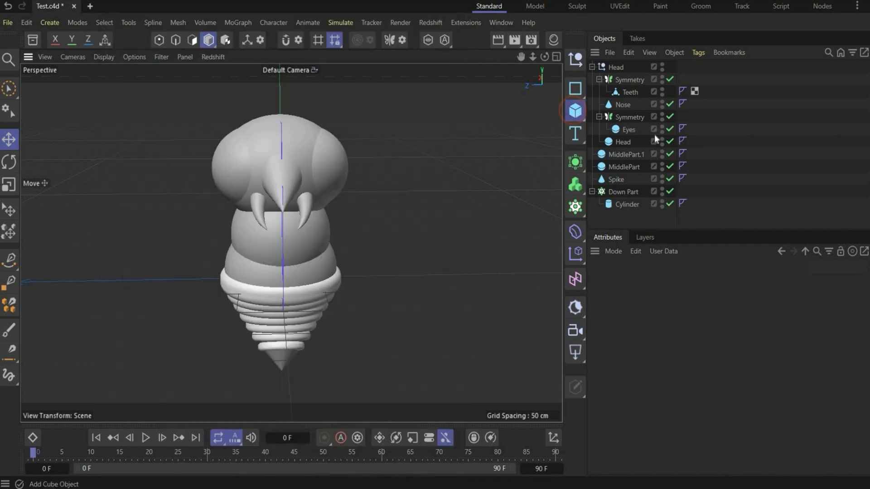
# Add a capsule inside the Head null with a 10 cm radius and 50 cm height, and move it along Z beside the body.
pyautogui.click(576, 111)
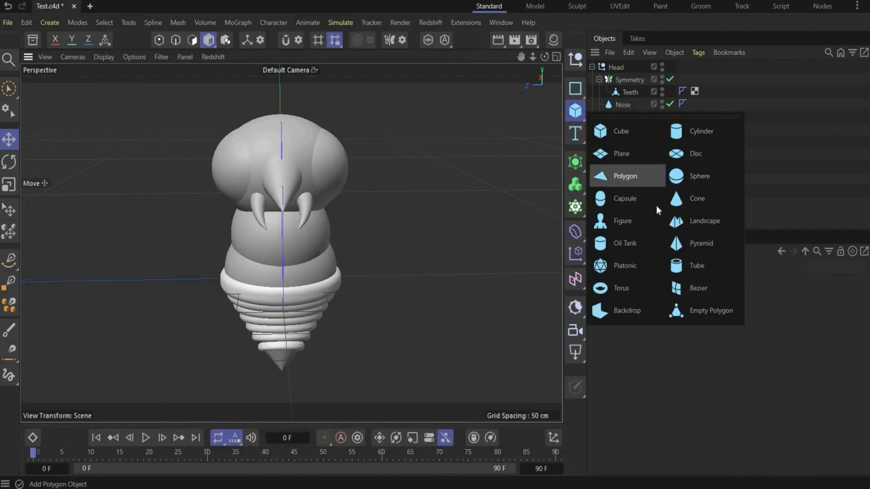
pyautogui.click(625, 198)
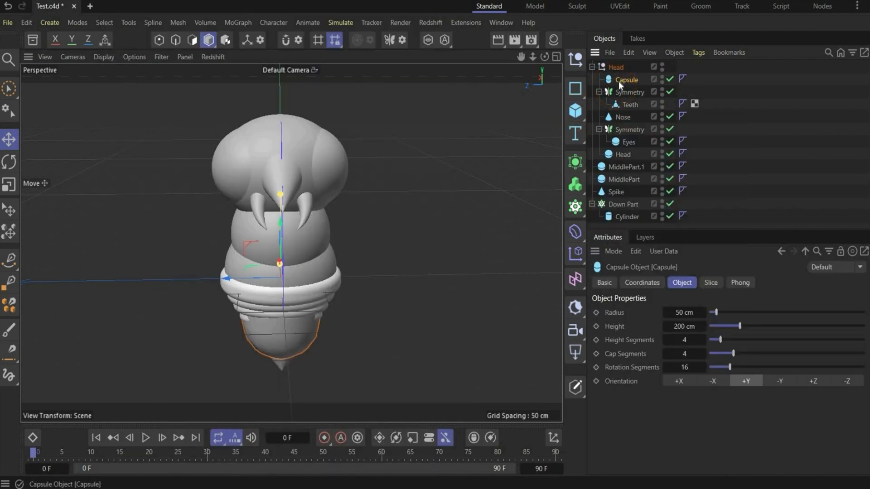
pyautogui.doubleClick(685, 312)
pyautogui.write('10')
pyautogui.press('Return')
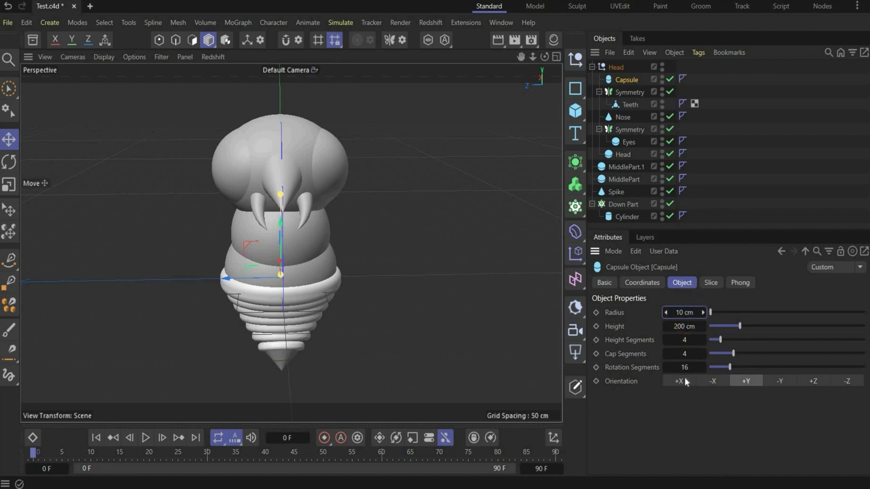
pyautogui.doubleClick(684, 326)
pyautogui.write('50')
pyautogui.press('Return')
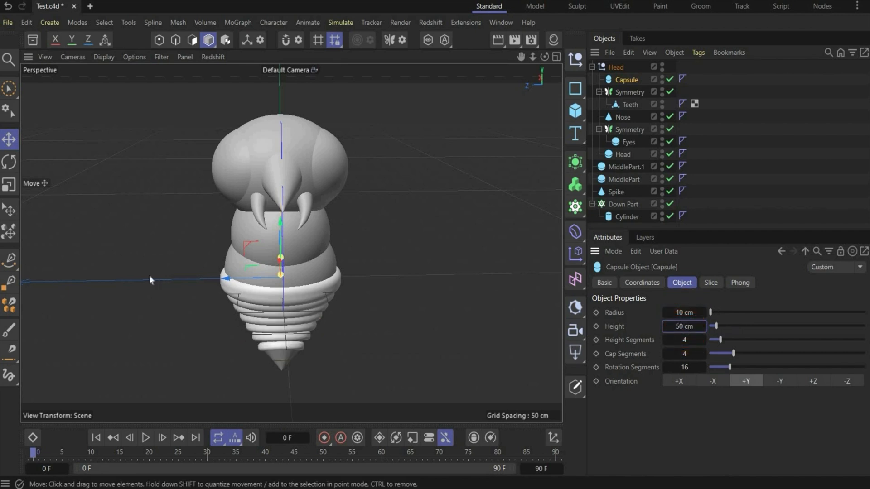
pyautogui.moveTo(150, 276); pyautogui.dragTo(129, 276)
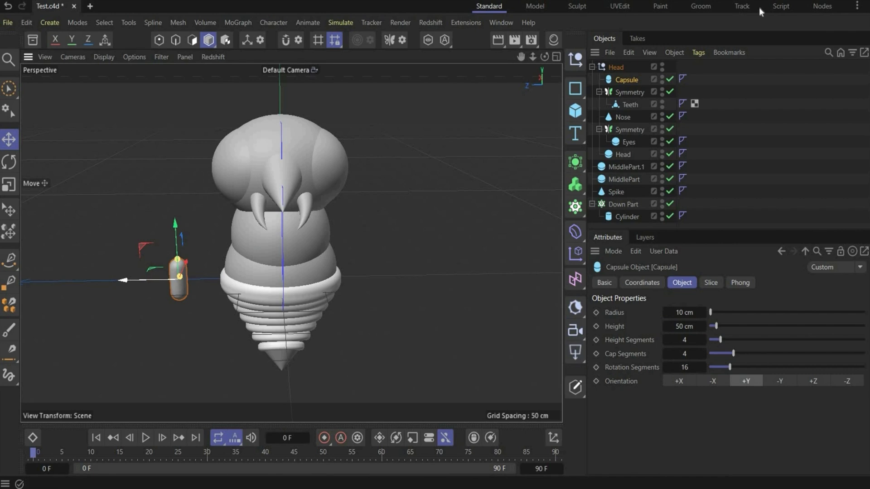
# Add a Cloner inside the Head null, rename it "Sensor" and make the capsule its child.
pyautogui.click(575, 206)
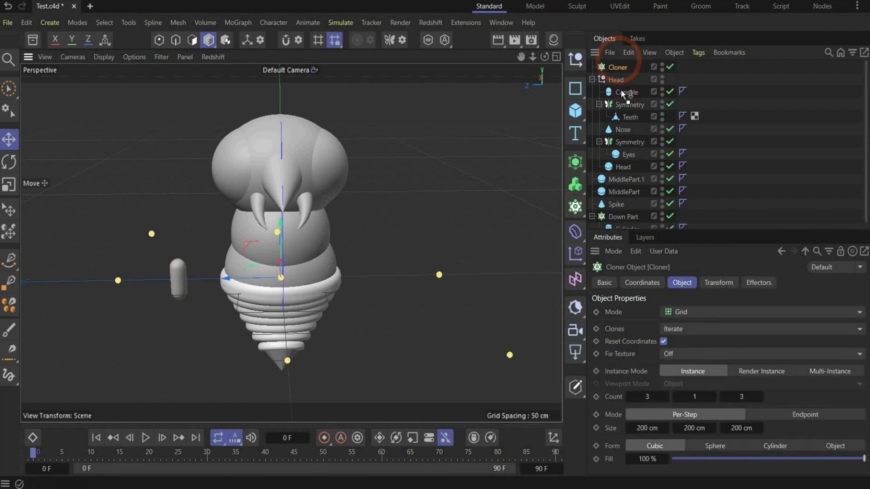
pyautogui.doubleClick(625, 79)
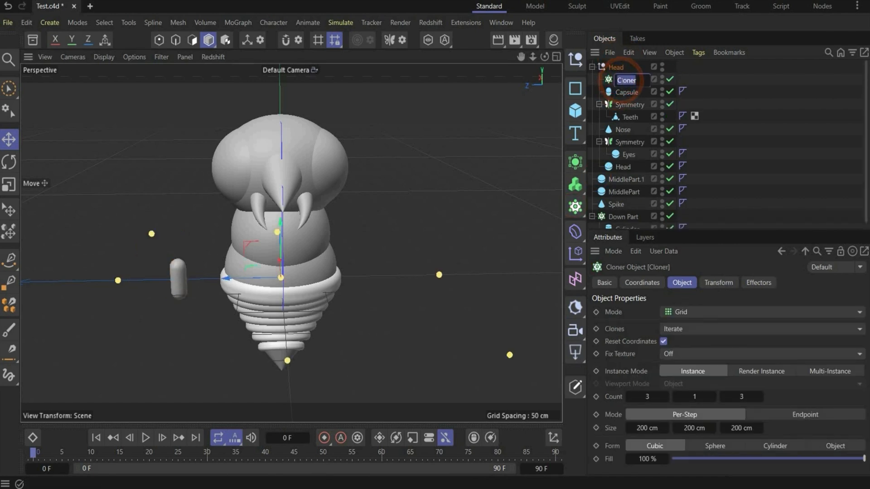
pyautogui.write('Sensor')
pyautogui.press('Return')
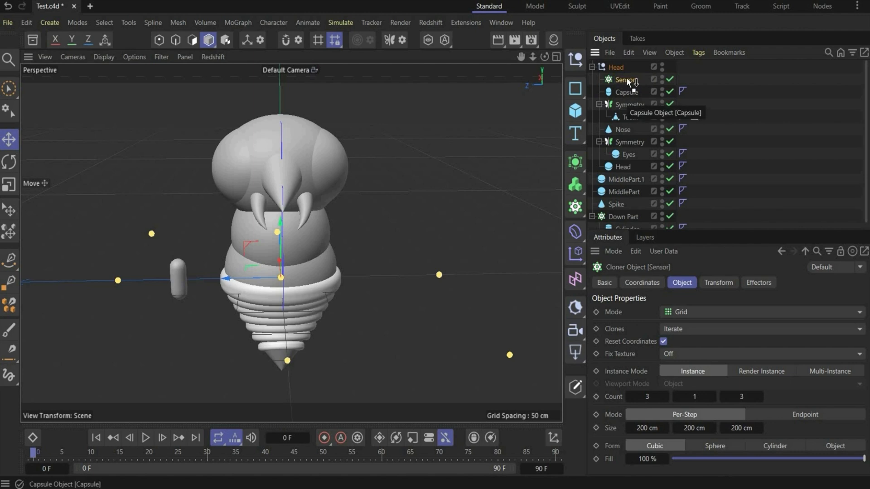
pyautogui.moveTo(627, 92); pyautogui.dragTo(625, 80)
pyautogui.click(627, 80)
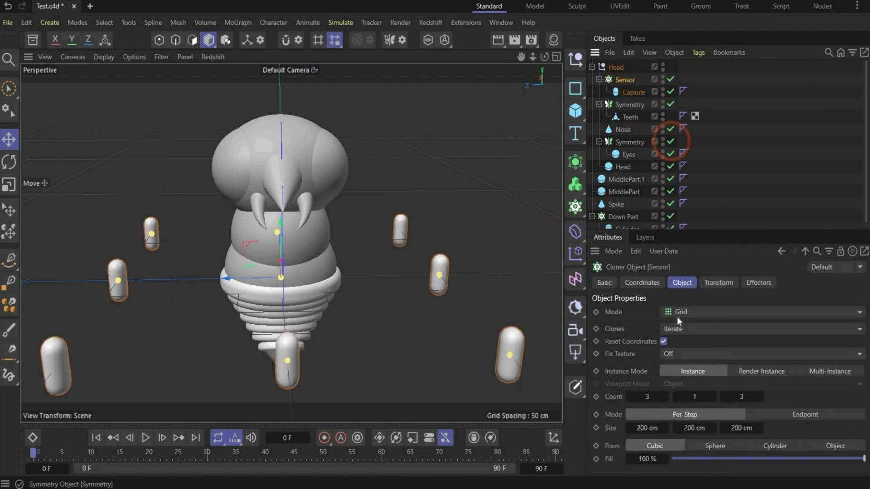
# Switch the Sensor cloner to Linear mode with a count of 8.
pyautogui.click(675, 317)
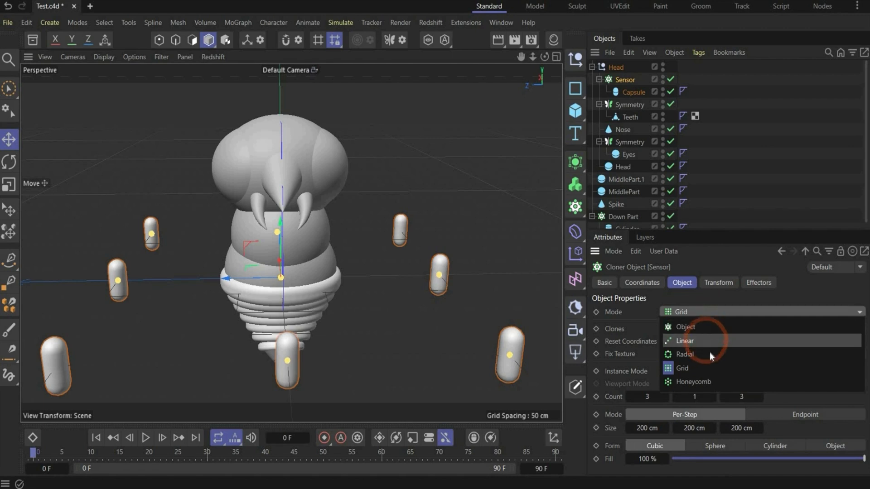
pyautogui.click(707, 342)
pyautogui.doubleClick(661, 394)
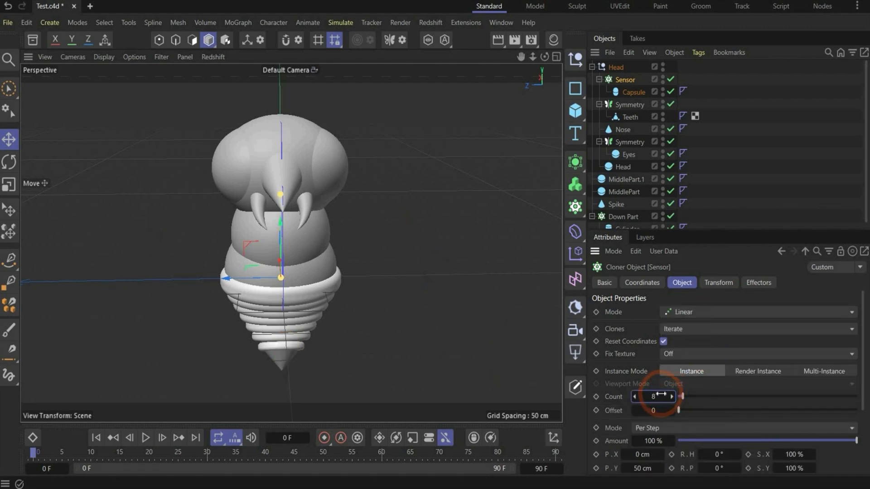
pyautogui.write('8')
pyautogui.press('Return')
# Move the Sensor cloner along Z beside the body and set its per-step Y offset to 43 cm.
pyautogui.moveTo(224, 280); pyautogui.dragTo(107, 280)
pyautogui.scroll(-5, 643, 380)
pyautogui.doubleClick(641, 374)
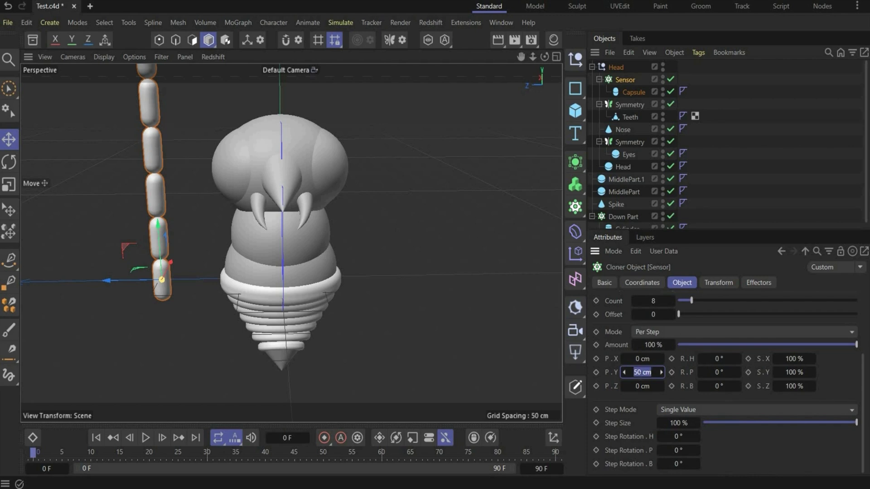
pyautogui.write('43')
pyautogui.press('Return')
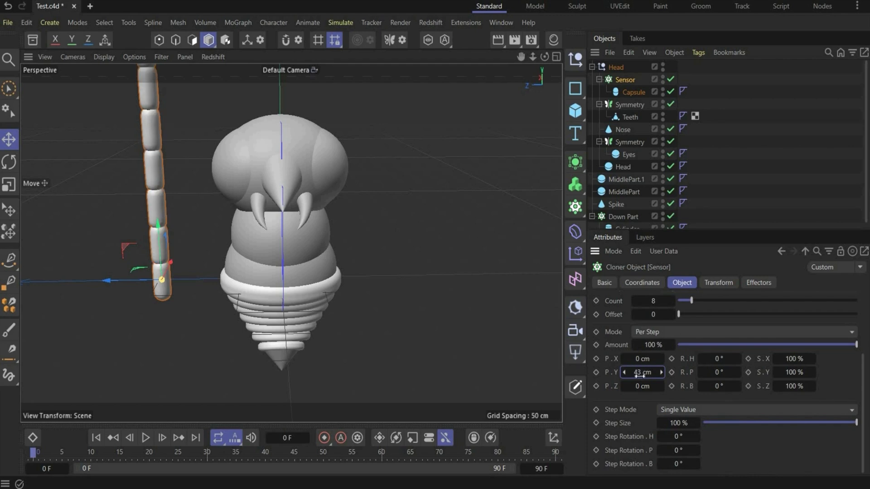
# Add a Step effector to the Sensor cloner and reverse its spline to descend from 1 to 0, tapering the segments toward the upper end.
pyautogui.click(623, 79)
pyautogui.click(581, 257)
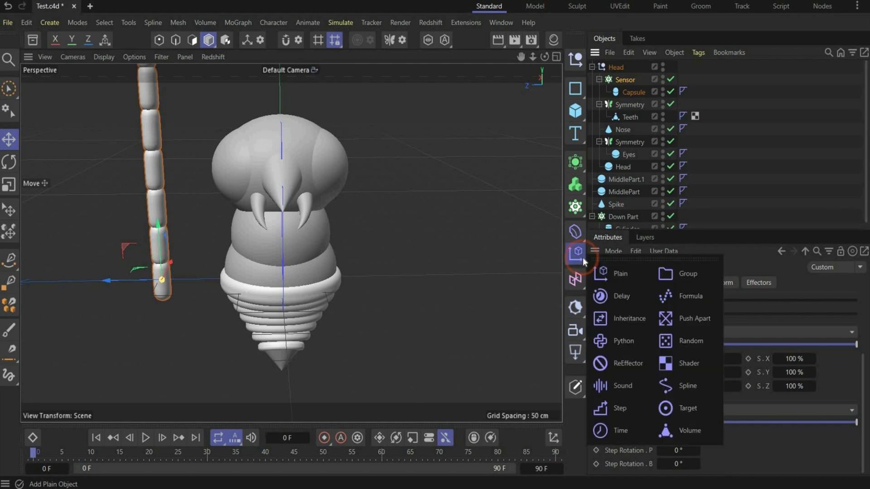
pyautogui.click(620, 408)
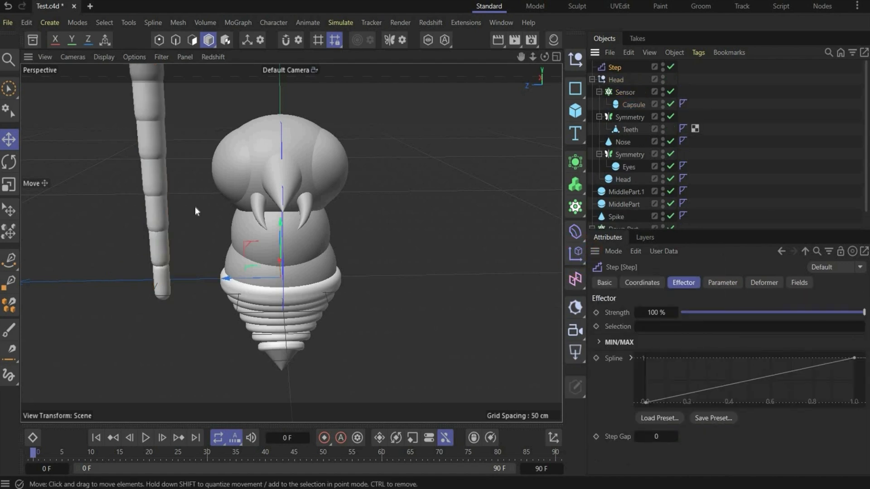
pyautogui.scroll(-5, 195, 207)
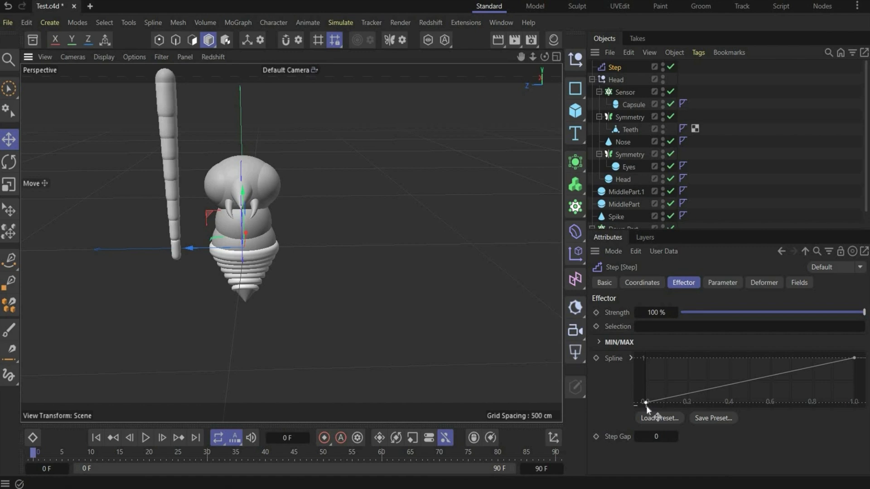
pyautogui.moveTo(646, 401); pyautogui.dragTo(646, 387)
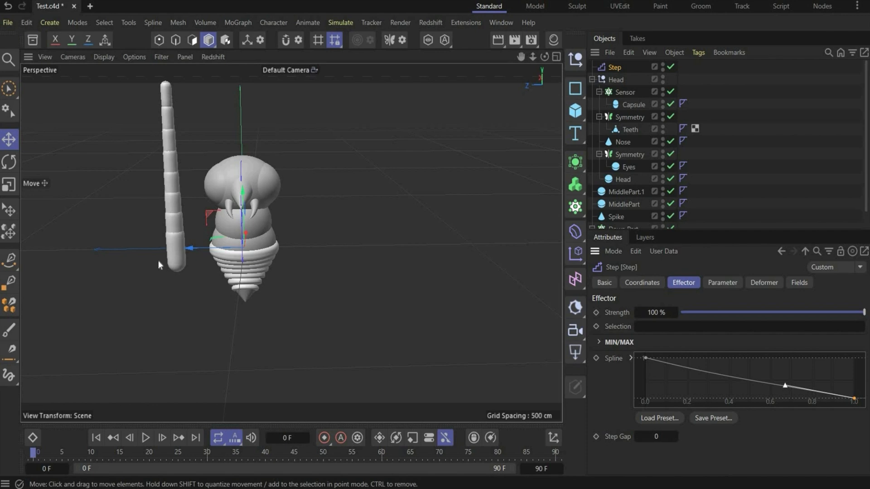
# Collapse the Sensor cloner into a single polygon object with Connect Objects + Delete and delete the leftover Step effector.
pyautogui.rightClick(615, 94)
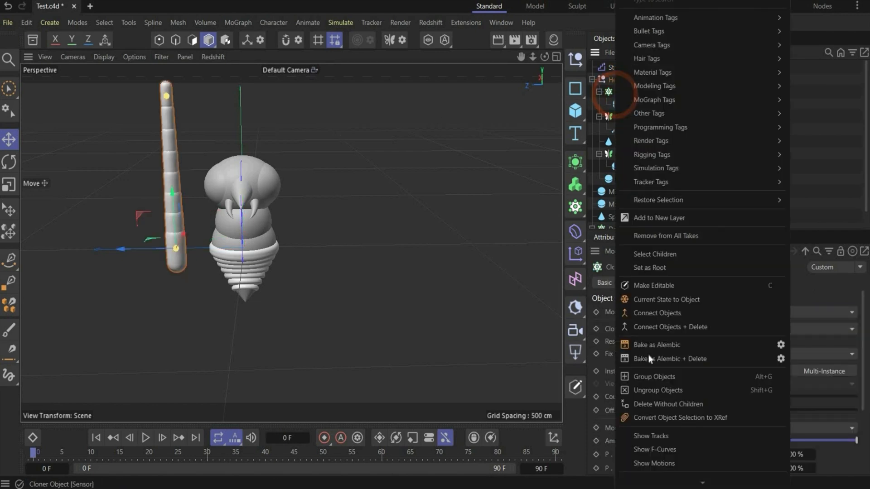
pyautogui.click(652, 346)
pyautogui.click(664, 328)
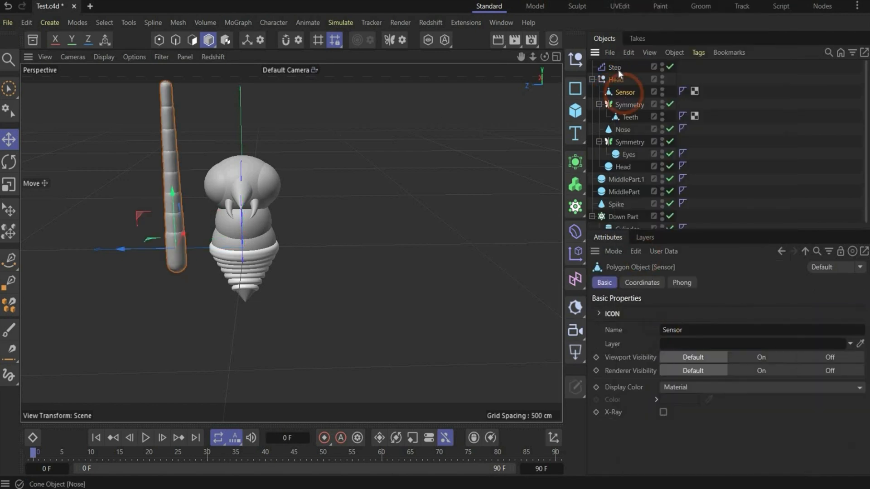
pyautogui.click(617, 70)
pyautogui.press('Delete')
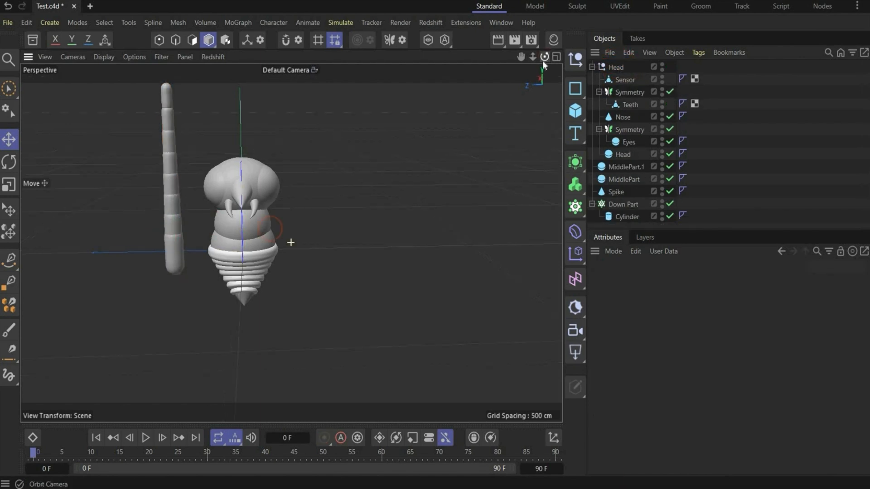
pyautogui.click(164, 262)
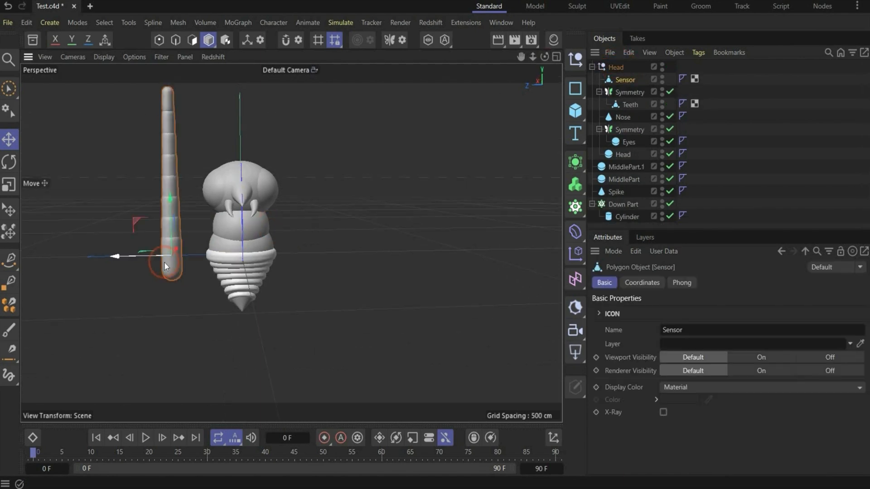
# Add a Bend deformer inside the Sensor object, fit it to its parent and set its strength to 120°.
pyautogui.click(575, 231)
pyautogui.click(628, 88)
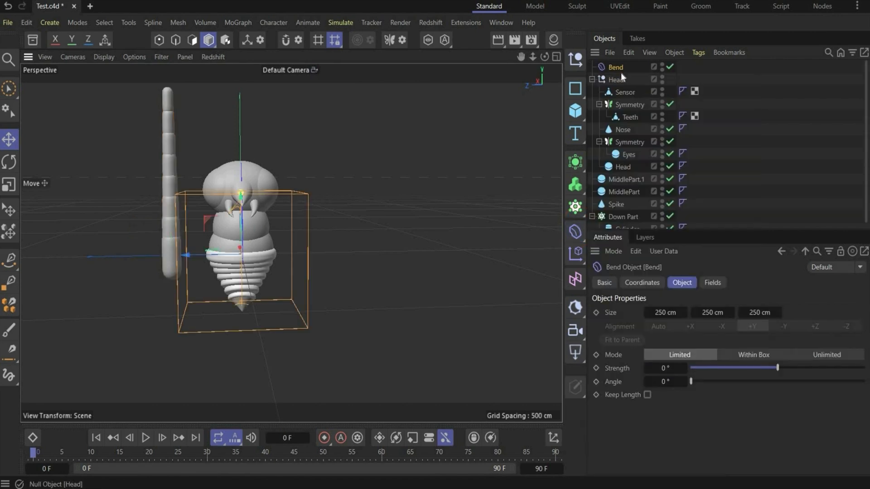
pyautogui.moveTo(617, 68); pyautogui.dragTo(630, 93)
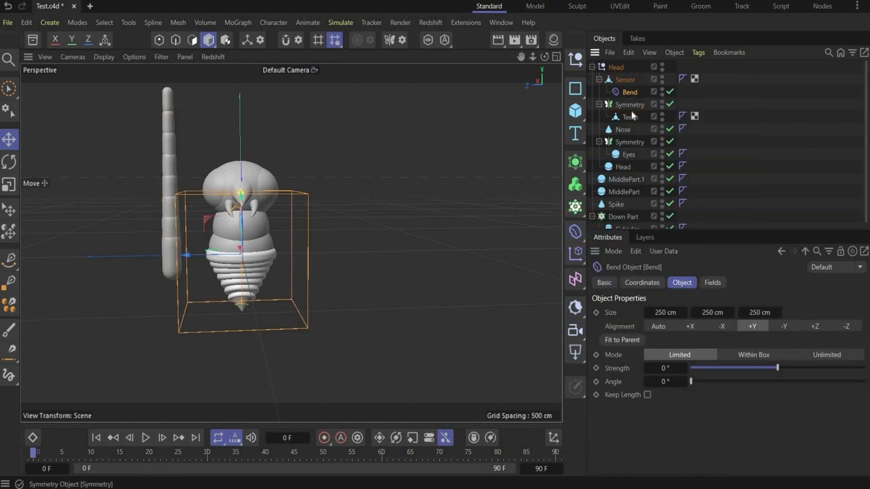
pyautogui.click(621, 340)
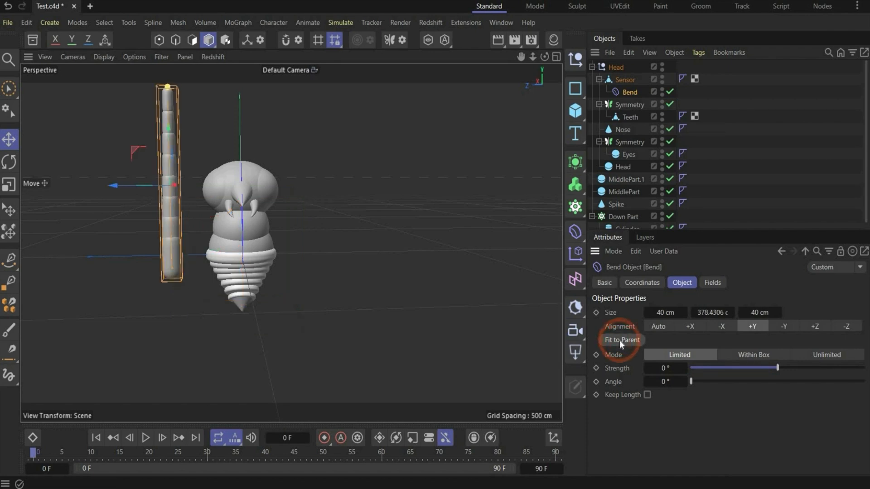
pyautogui.click(665, 368)
pyautogui.write('120')
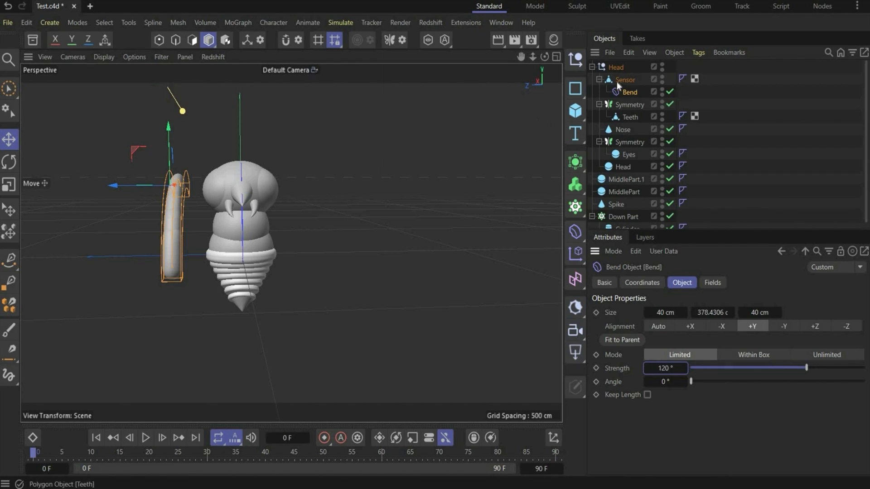
# Bake the bend into the Sensor by collapsing it into one polygon object with Connect Objects + Delete.
pyautogui.click(599, 80)
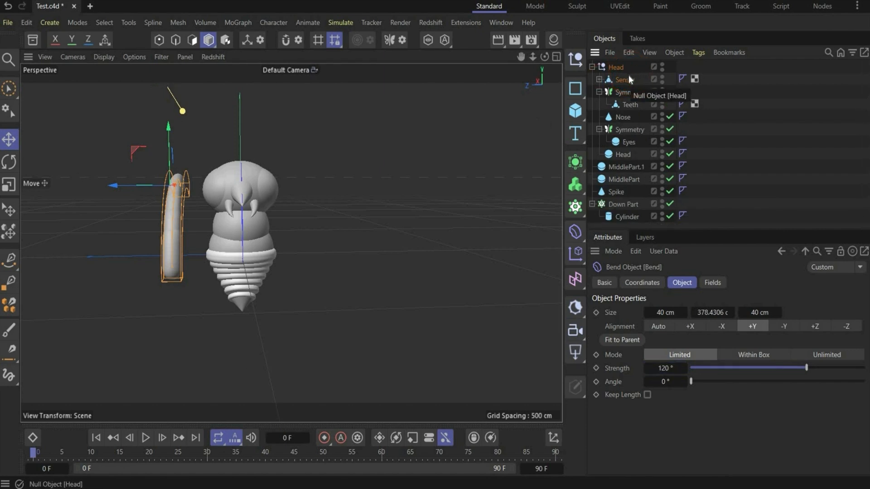
pyautogui.click(626, 80)
pyautogui.rightClick(626, 81)
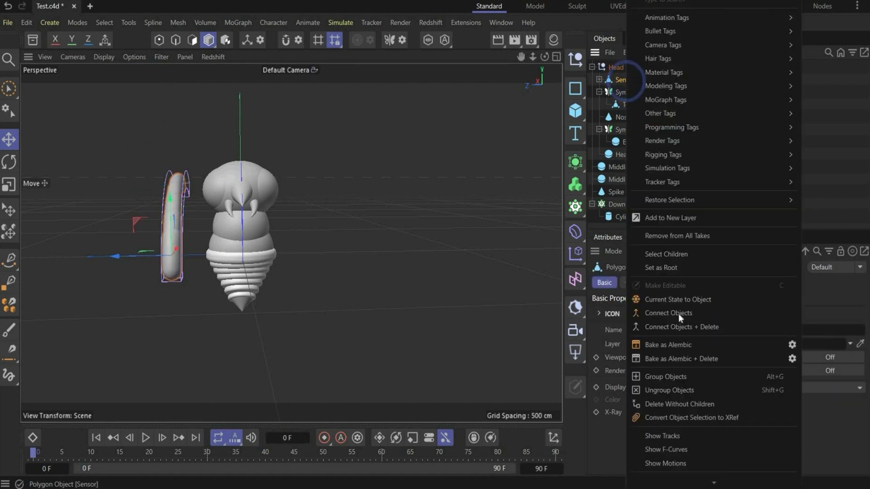
pyautogui.click(683, 329)
pyautogui.click(491, 277)
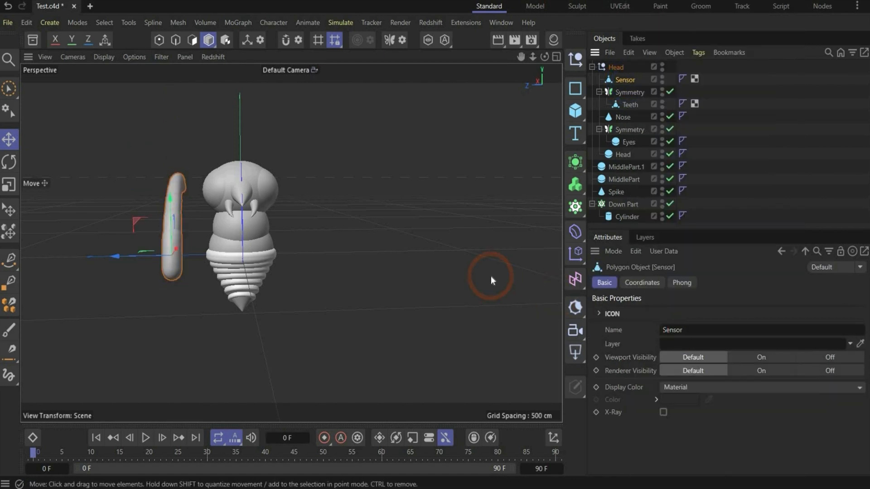
# Scale the Sensor object to 0.4 on the X, Y and Z axes.
pyautogui.click(643, 282)
pyautogui.click(728, 343)
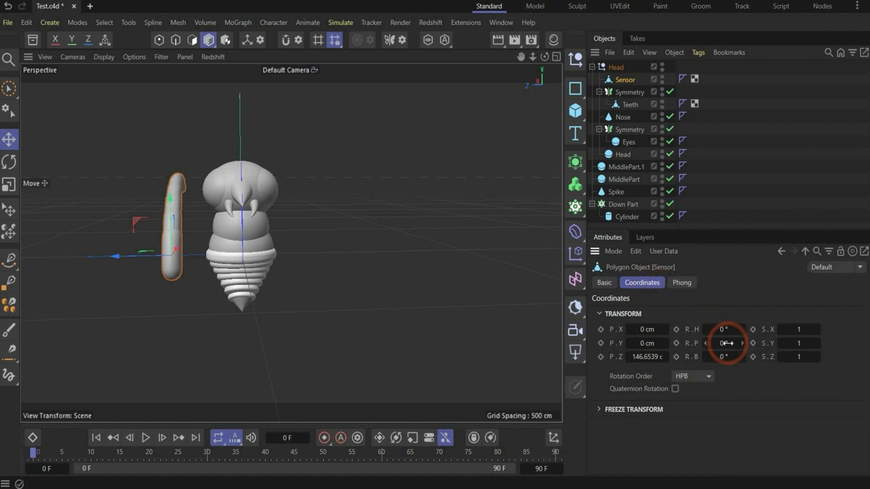
pyautogui.click(804, 329)
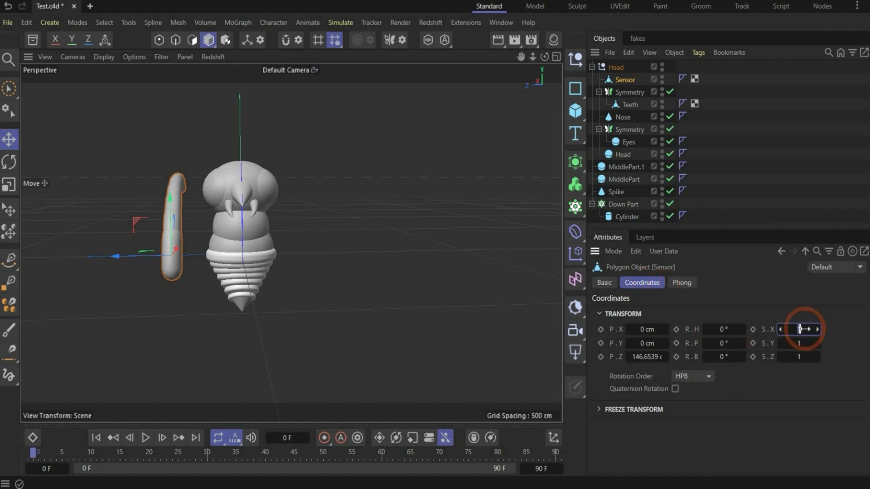
pyautogui.write('0.4')
pyautogui.press('Return')
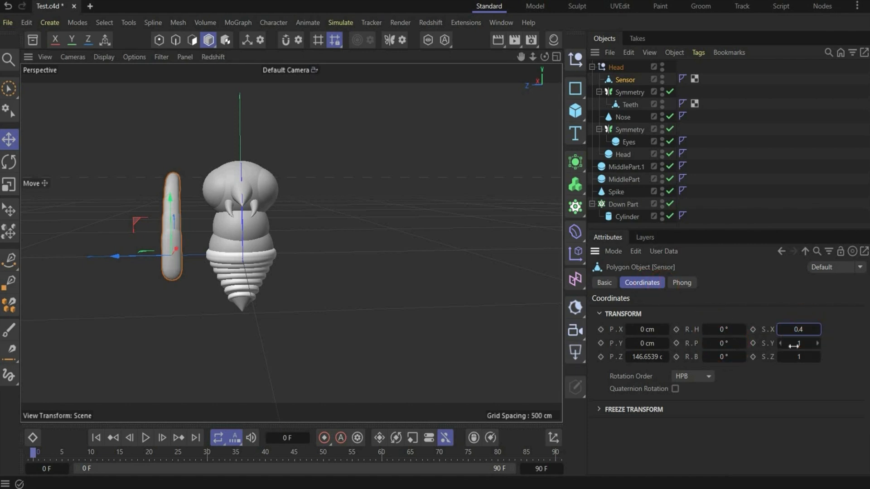
pyautogui.click(794, 344)
pyautogui.write('0.4')
pyautogui.press('Return')
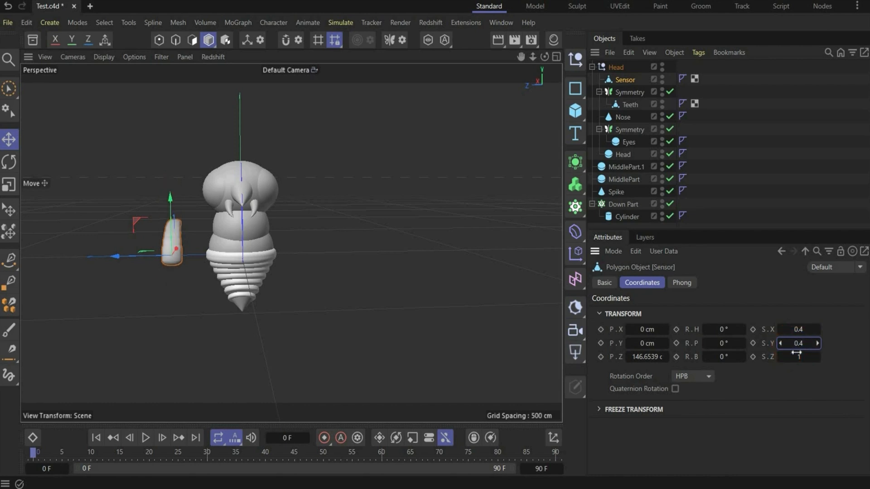
pyautogui.click(798, 357)
pyautogui.write('0.4')
pyautogui.press('Return')
# Rotate the Sensor to heading 80° and pitch -2° and place it on the head at about X -43.8, Y 157.7, Z 27.7 cm.
pyautogui.moveTo(725, 343)
pyautogui.mouseDown()
pyautogui.moveTo(716, 341)
pyautogui.moveTo(730, 330)
pyautogui.mouseUp()
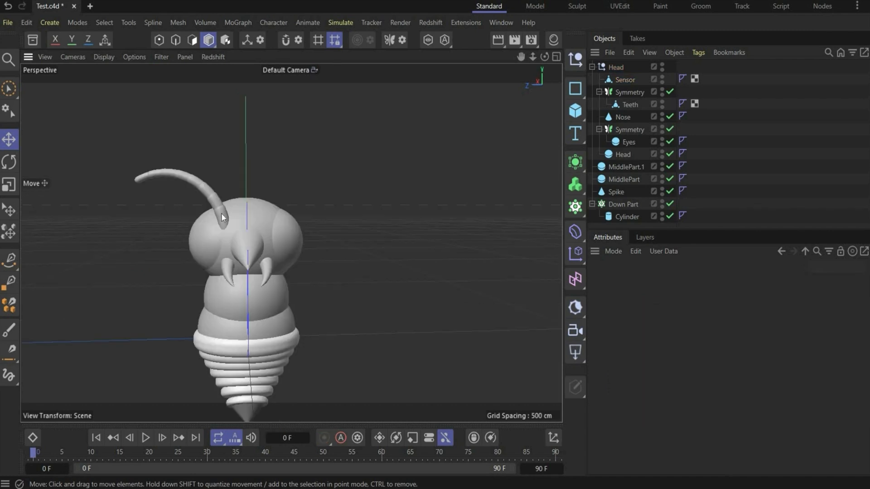
pyautogui.scroll(5, 209, 242)
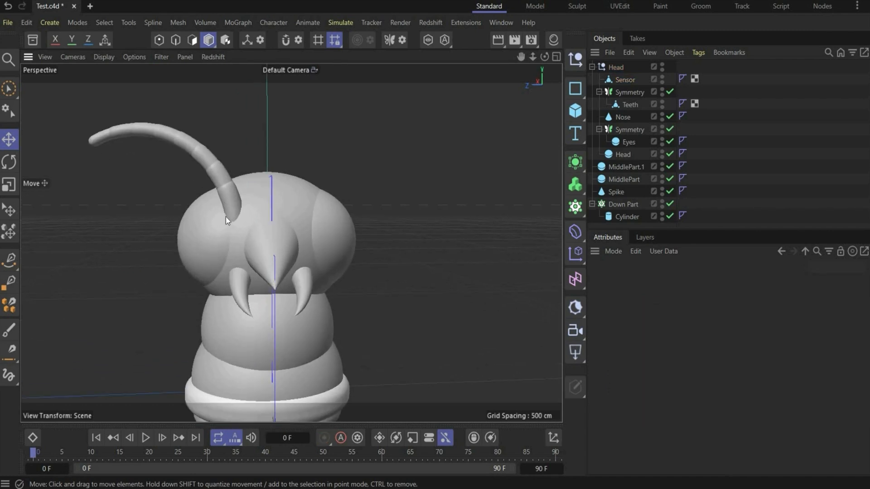
pyautogui.keyDown('alt'); pyautogui.moveTo(203, 194); pyautogui.dragTo(187, 192); pyautogui.keyUp('alt')
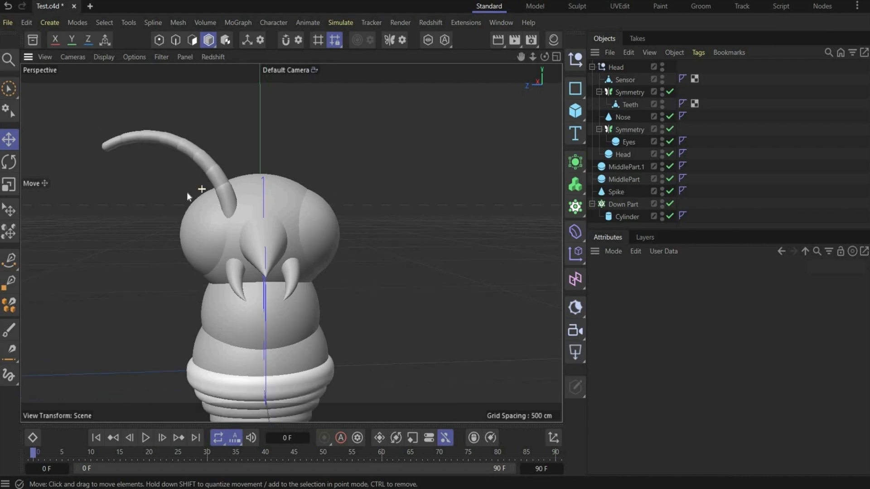
# Mirror the Sensor to the other side of the head with a Symmetry generator, using only Z set to - to +.
pyautogui.click(624, 79)
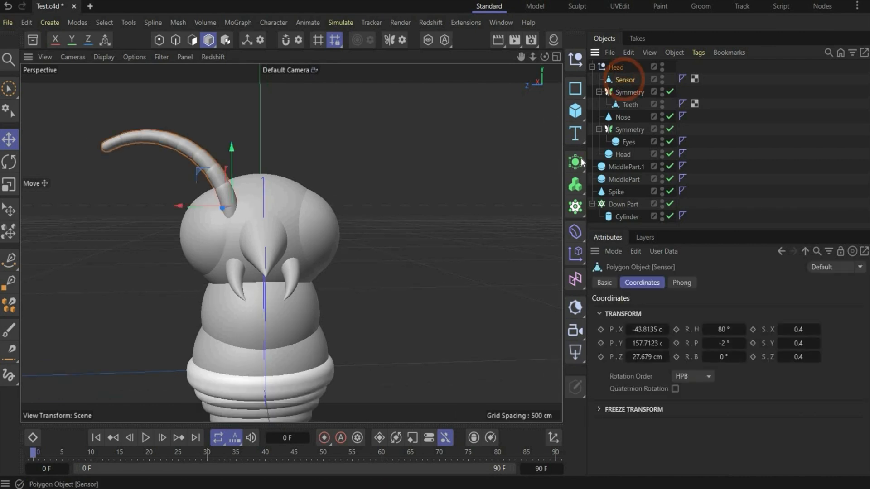
pyautogui.click(575, 161)
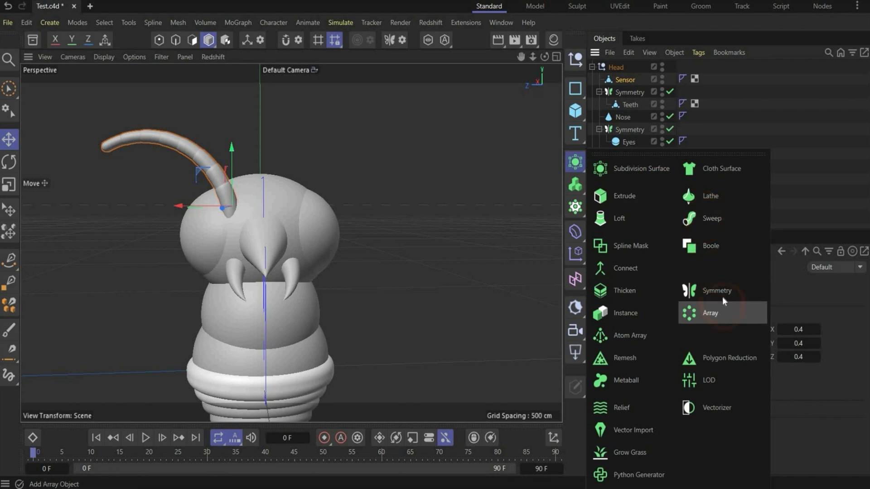
pyautogui.click(707, 288)
pyautogui.moveTo(615, 68); pyautogui.dragTo(629, 81)
pyautogui.click(628, 80)
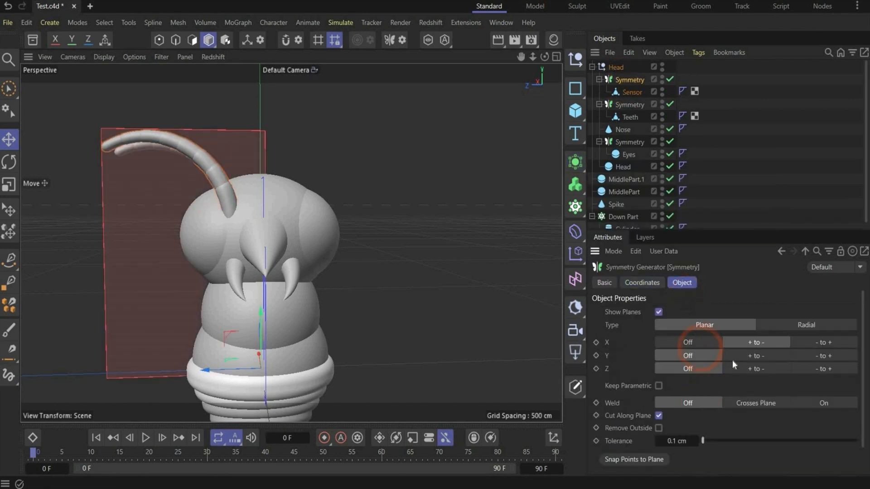
pyautogui.click(688, 343)
pyautogui.click(819, 369)
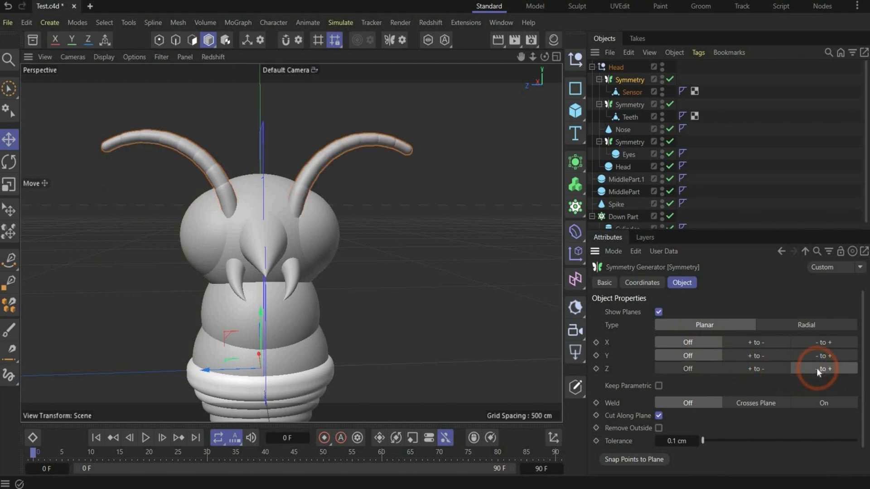
# Rename the three Symmetry generators in the Head group as Sensor, Teeth and Eyes.
pyautogui.doubleClick(629, 80)
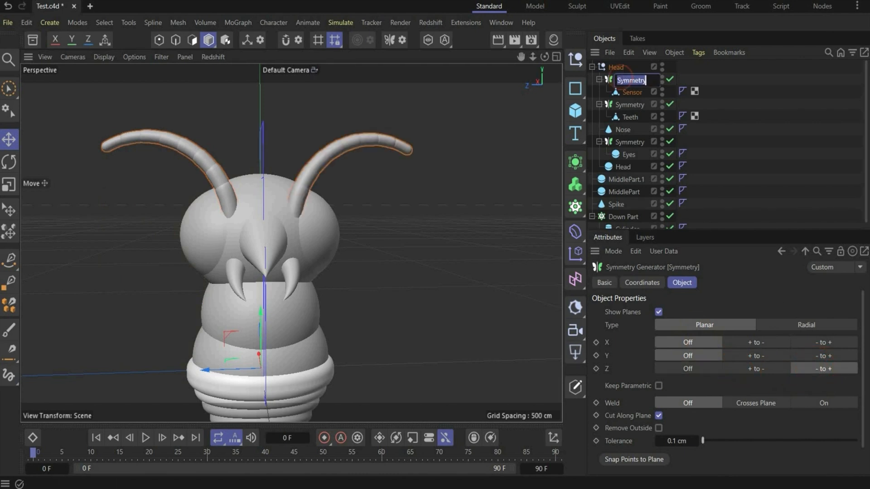
pyautogui.write('Sensor')
pyautogui.press('Return')
pyautogui.doubleClick(629, 105)
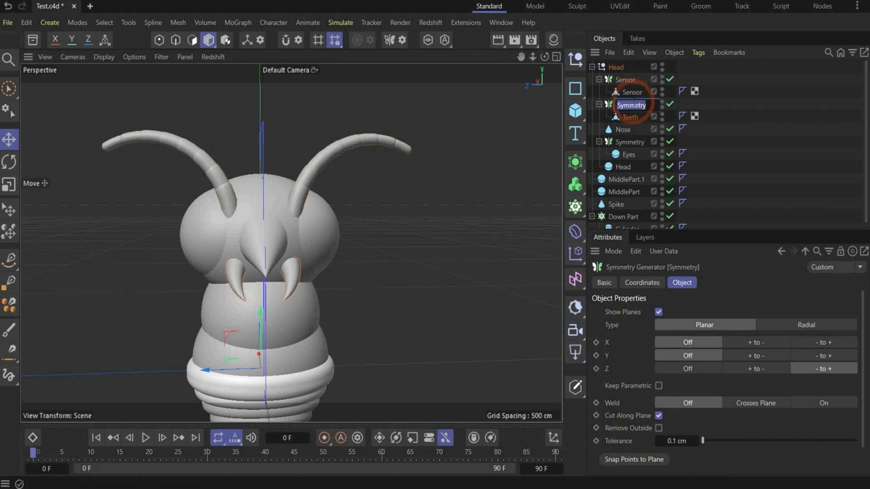
pyautogui.write('Teeth')
pyautogui.press('Return')
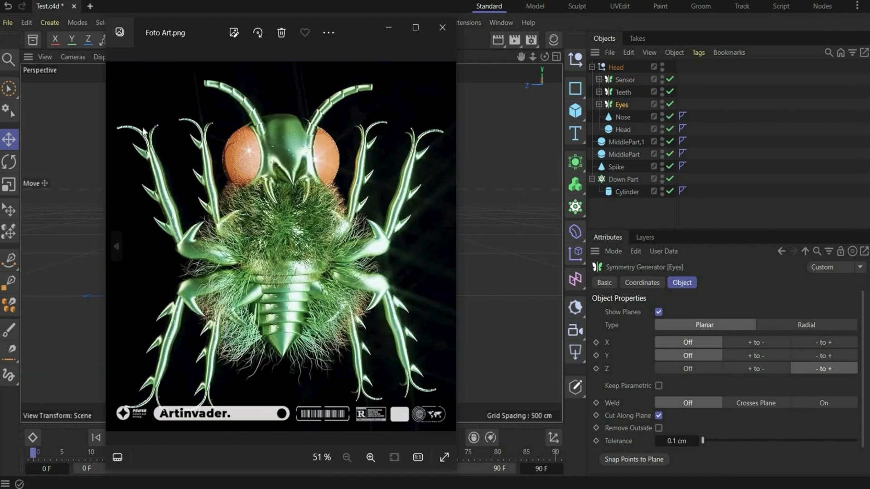
# Close the reference image and add a null object named Feeds.
pyautogui.click(442, 27)
pyautogui.click(575, 59)
pyautogui.doubleClick(614, 67)
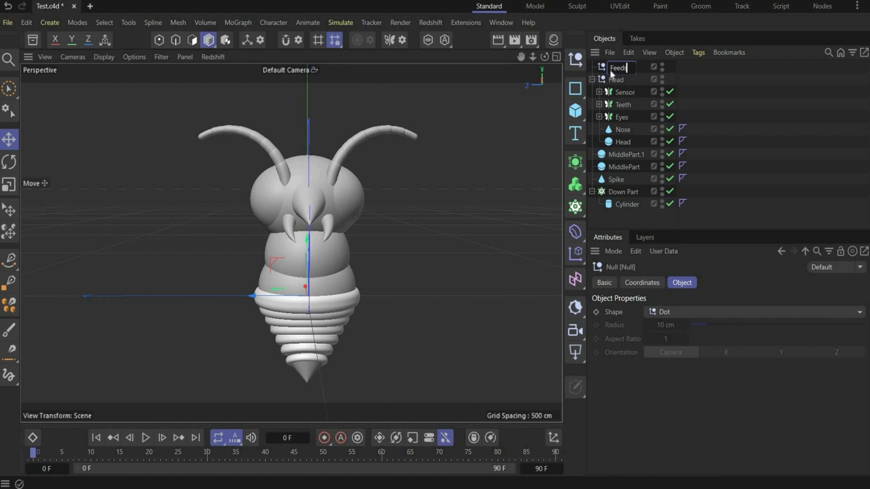
pyautogui.write('Feeds')
pyautogui.press('Return')
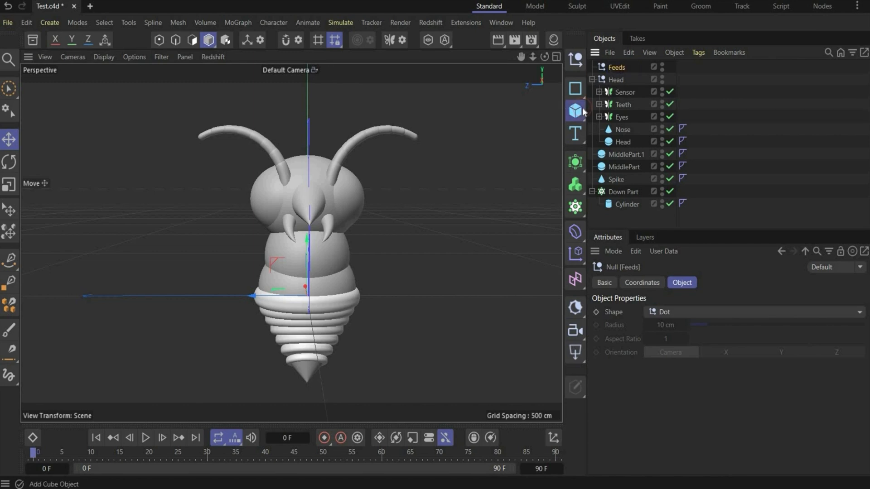
# Add a cube inside the Feeds null and move it along Z clear of the body.
pyautogui.moveTo(583, 107); pyautogui.dragTo(615, 124)
pyautogui.click(622, 124)
pyautogui.moveTo(616, 67); pyautogui.dragTo(619, 80)
pyautogui.moveTo(288, 284); pyautogui.dragTo(112, 268)
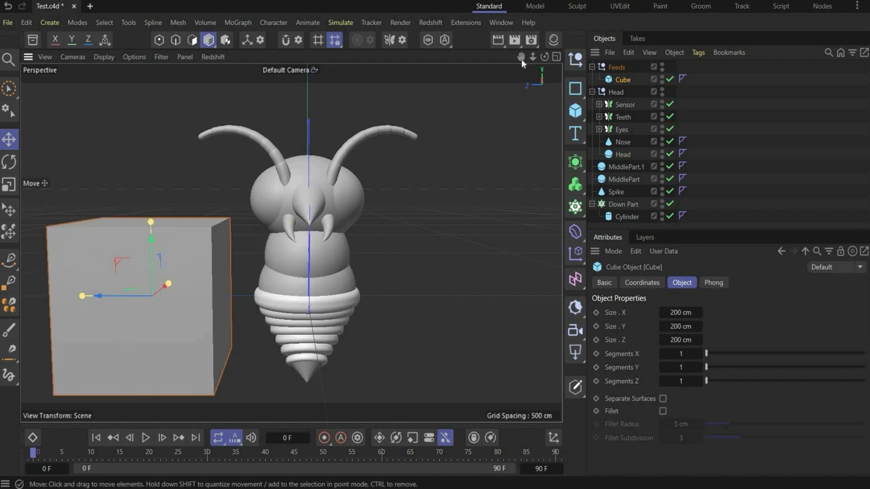
pyautogui.moveTo(521, 59); pyautogui.dragTo(515, 62)
# Set the cube's size to 50 cm in X, 150 cm in Y and 50 cm in Z.
pyautogui.click(690, 313)
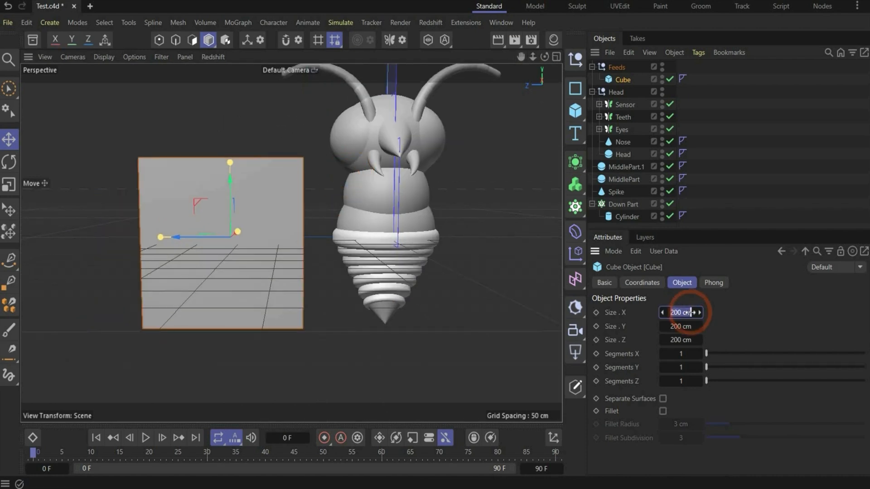
pyautogui.write('50')
pyautogui.press('Return')
pyautogui.click(686, 327)
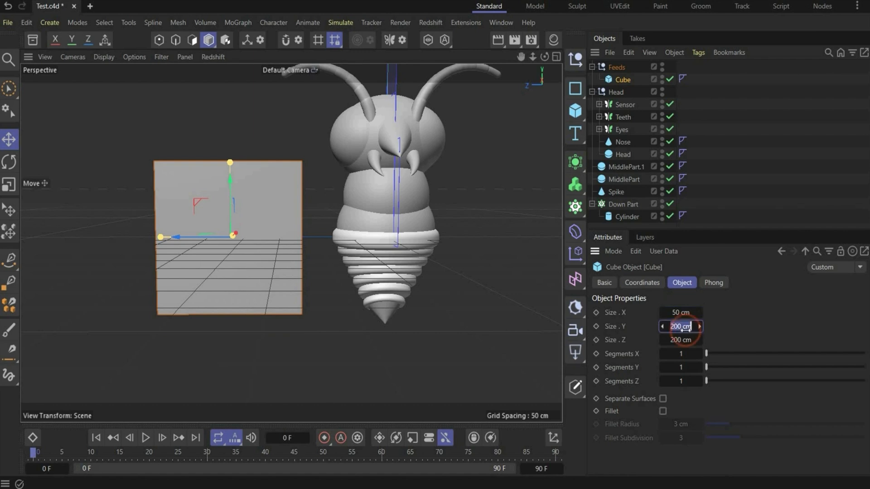
pyautogui.write('150')
pyautogui.press('Return')
pyautogui.click(671, 340)
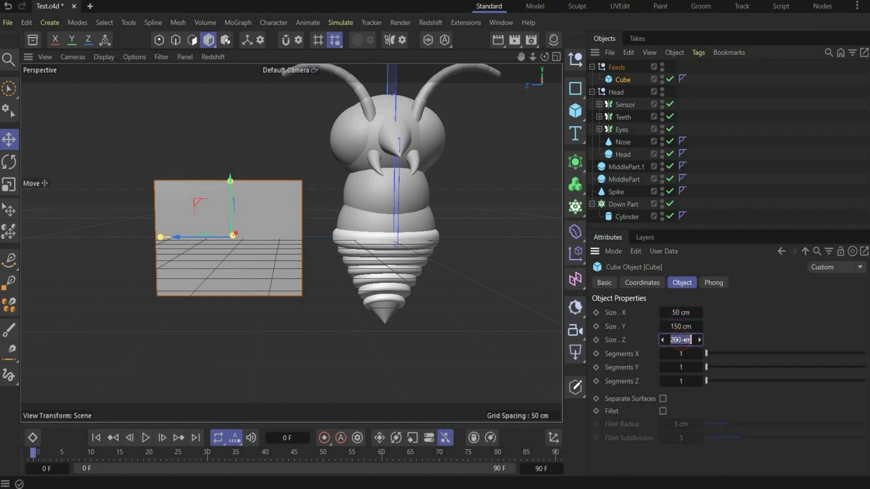
pyautogui.write('50')
pyautogui.press('Return')
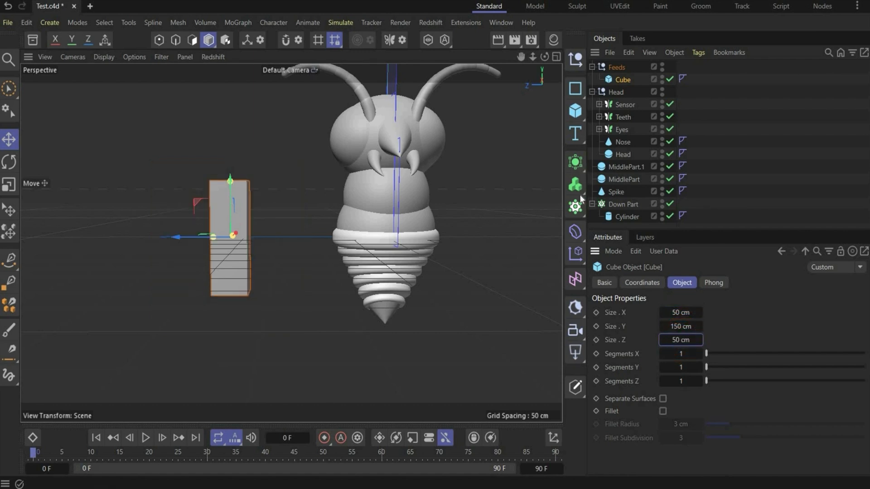
# Add a Subdivision Surface inside the Feeds null and nest the cube in it to round it into a leg segment.
pyautogui.moveTo(578, 169); pyautogui.dragTo(618, 170)
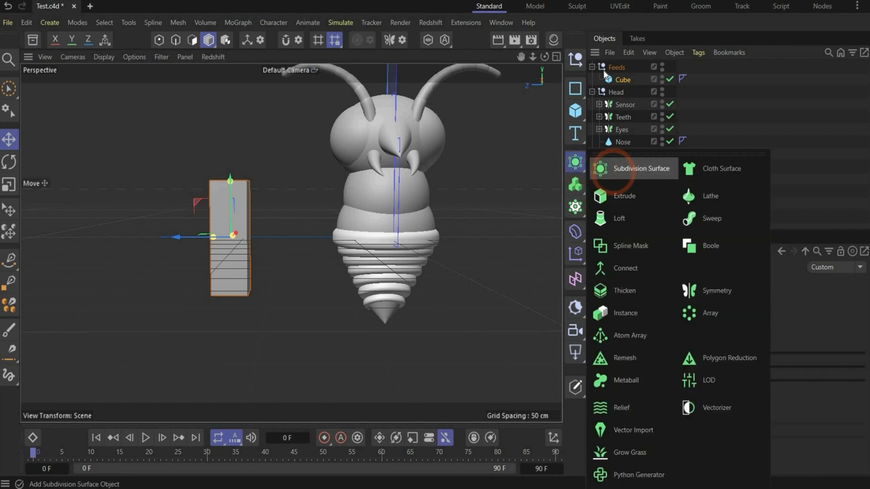
pyautogui.moveTo(623, 68)
pyautogui.mouseDown()
pyautogui.moveTo(619, 90)
pyautogui.moveTo(624, 81)
pyautogui.mouseUp()
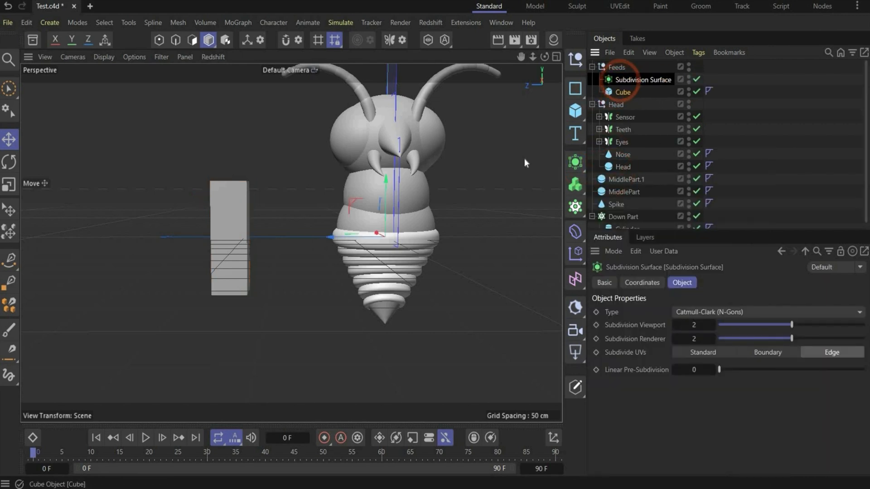
pyautogui.click(273, 249)
pyautogui.keyDown('alt'); pyautogui.moveTo(233, 198); pyautogui.dragTo(227, 206); pyautogui.keyUp('alt')
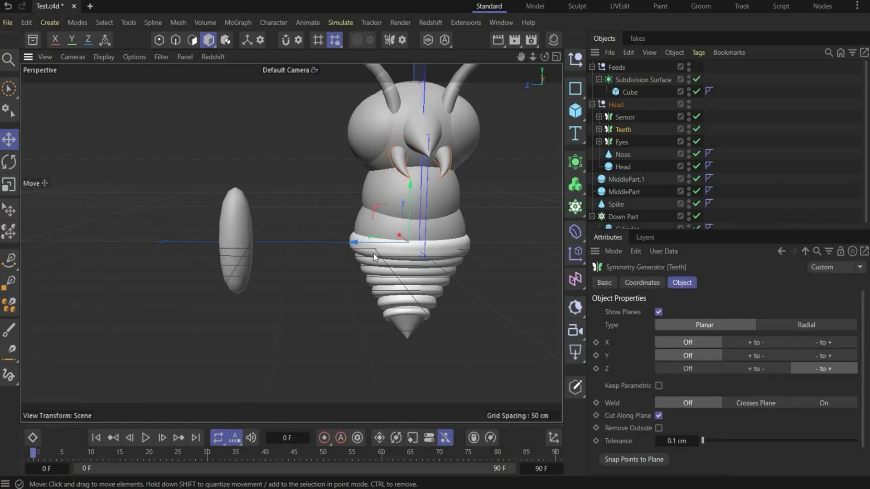
# Paste a copy of Teeth near the leg segment, keep only its tooth mesh inside Feeds and delete the copied Symmetry generator.
pyautogui.hotkey('ctrl', 'v')
pyautogui.moveTo(374, 244); pyautogui.dragTo(242, 241)
pyautogui.moveTo(624, 68)
pyautogui.mouseDown()
pyautogui.moveTo(620, 81)
pyautogui.moveTo(630, 90)
pyautogui.moveTo(627, 74)
pyautogui.mouseUp()
pyautogui.click(599, 79)
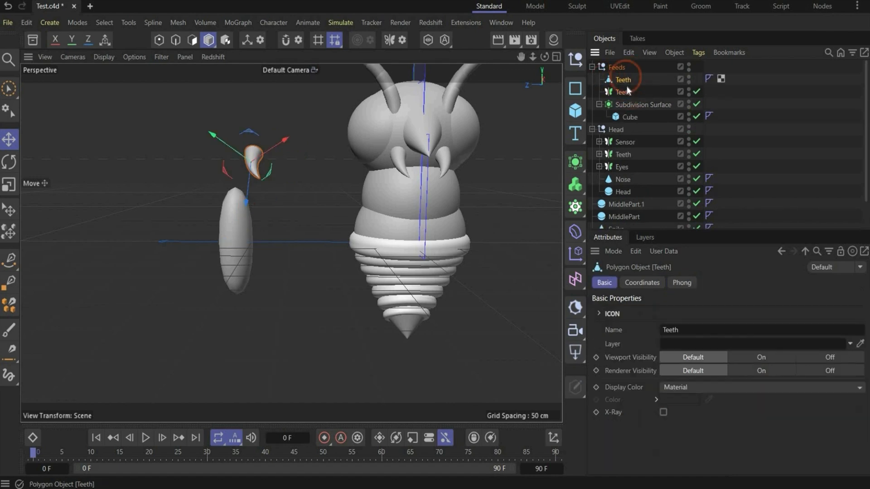
pyautogui.click(624, 91)
pyautogui.press('Delete')
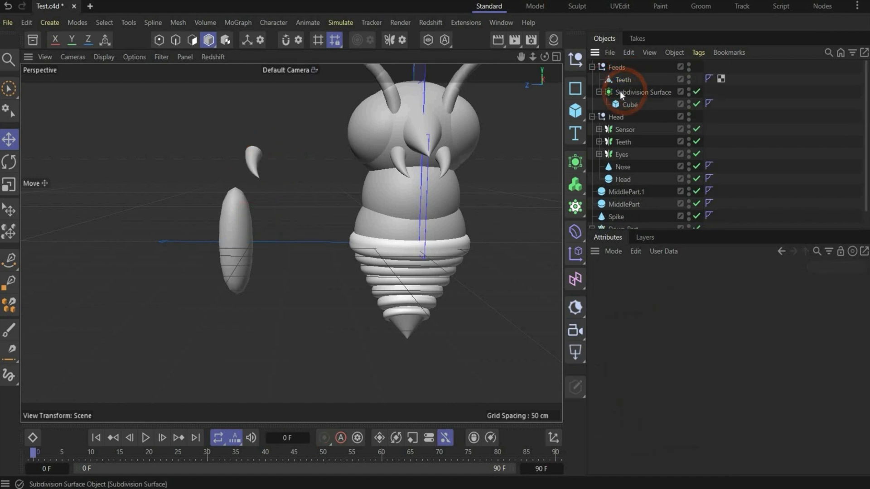
# Rotate the copied tooth to heading 90°, pitch 0° and bank 30°, and scale it to 1.5 in X and Y.
pyautogui.click(255, 176)
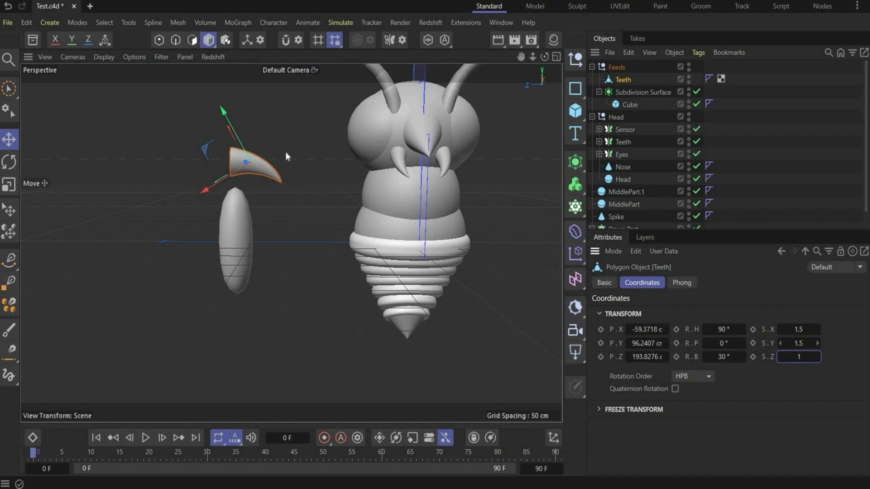
pyautogui.scroll(3, 236, 165)
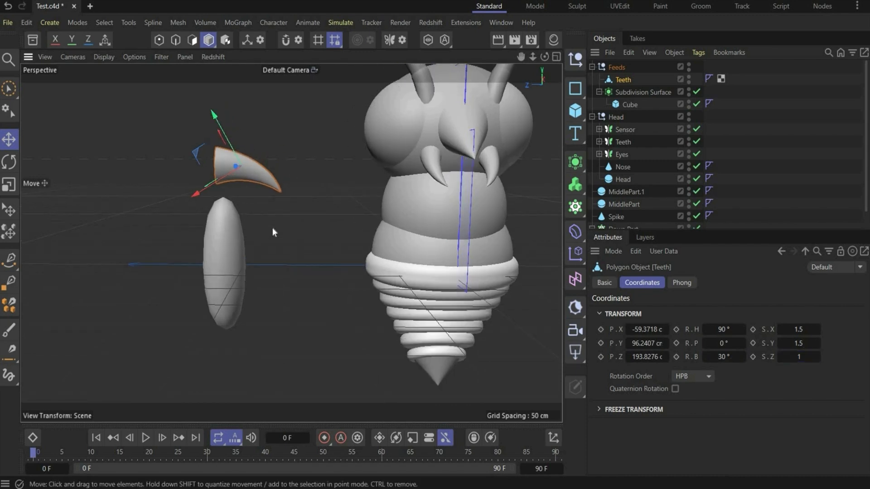
# Move the copied tooth against the leg segment's upper end and paste a copy of the segment's Subdivision Surface into Feeds.
pyautogui.moveTo(273, 228); pyautogui.dragTo(282, 285)
pyautogui.moveTo(544, 57); pyautogui.dragTo(432, 153)
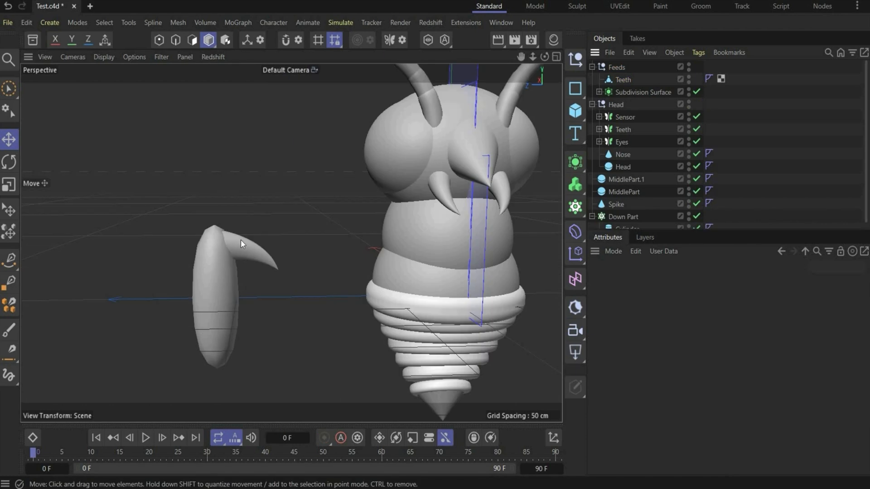
pyautogui.click(627, 90)
pyautogui.hotkey('ctrl', 'v')
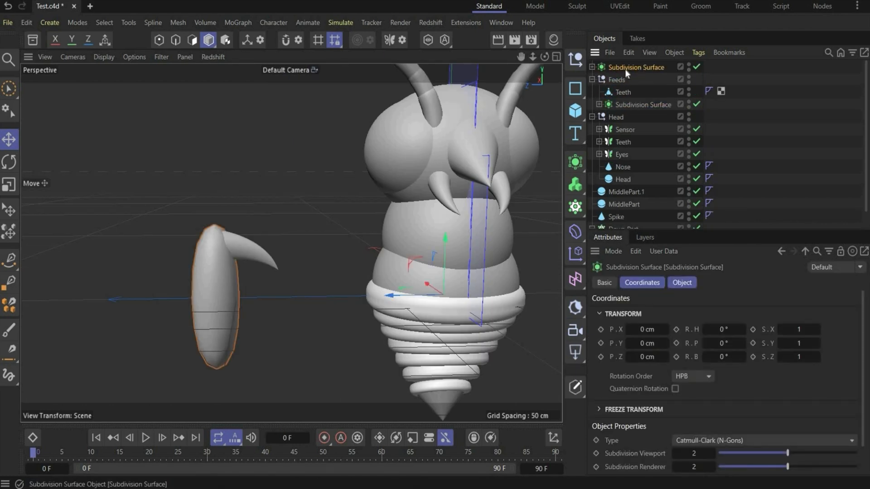
pyautogui.moveTo(625, 69); pyautogui.dragTo(625, 83)
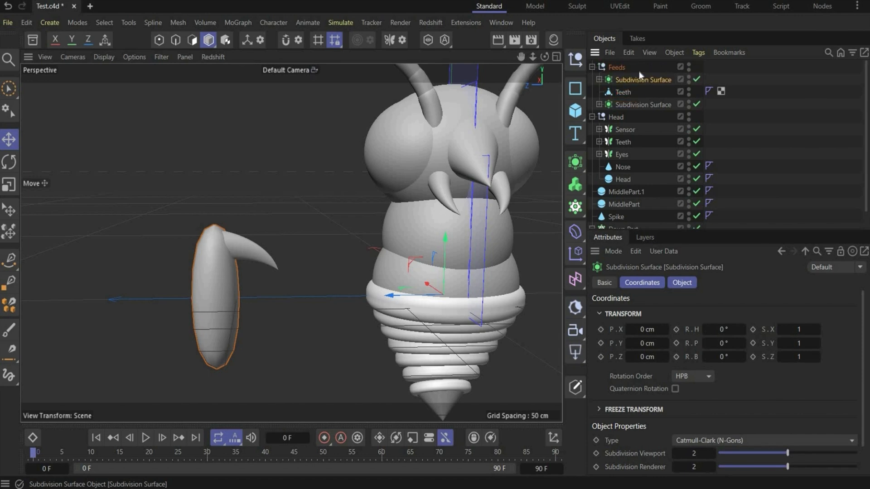
# Set the size of the copied segment's cube to 35 cm in X, 250 cm in Y and 35 cm in Z.
pyautogui.click(599, 79)
pyautogui.click(628, 93)
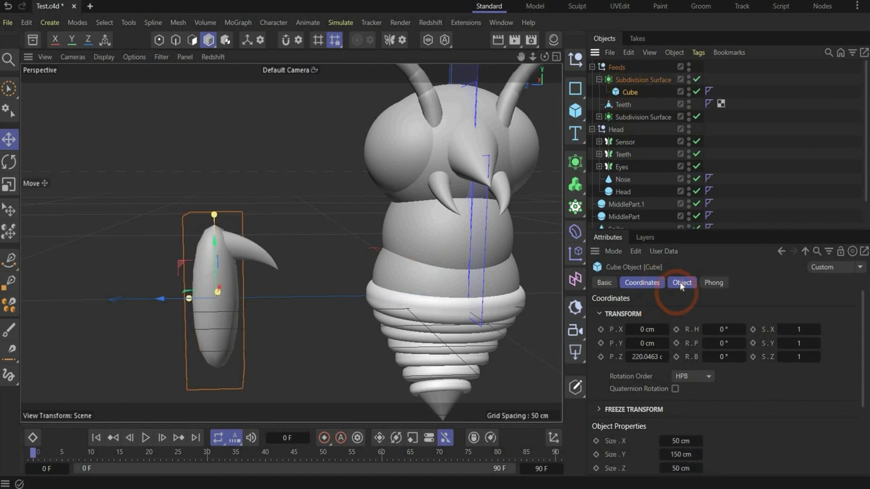
pyautogui.click(682, 282)
pyautogui.click(680, 313)
pyautogui.click(681, 313)
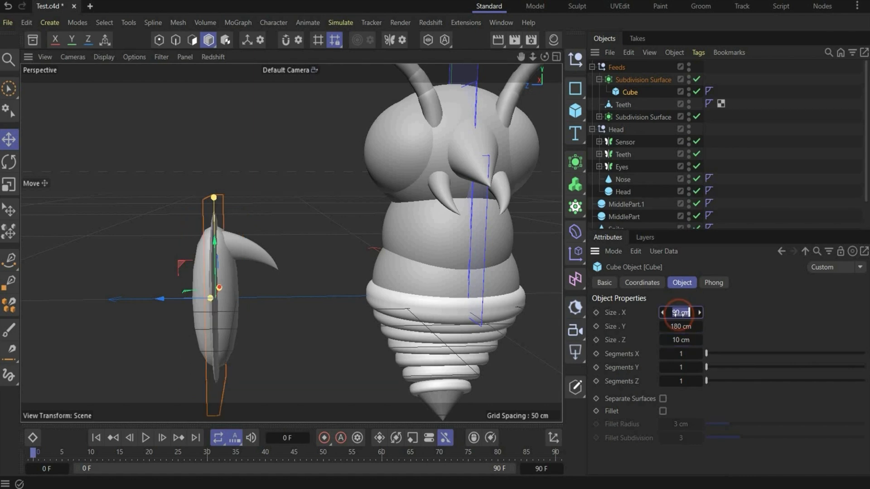
pyautogui.write('35')
pyautogui.press('Return')
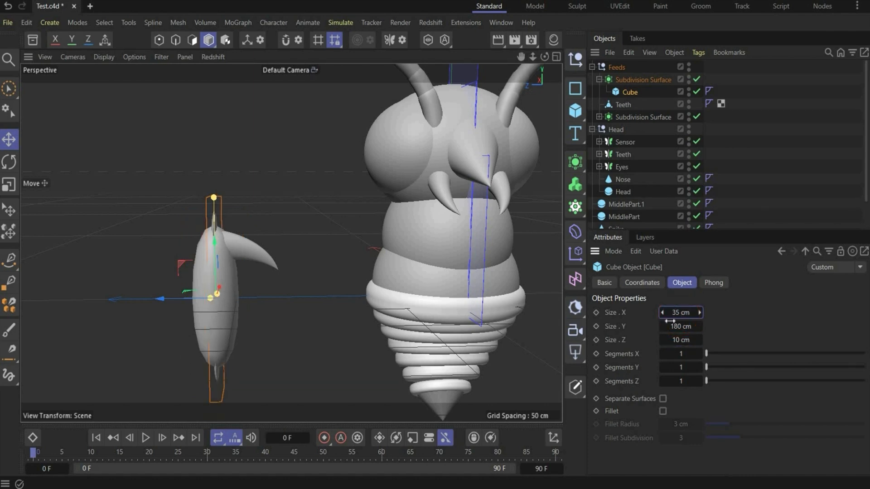
pyautogui.click(680, 327)
pyautogui.write('250')
pyautogui.press('Return')
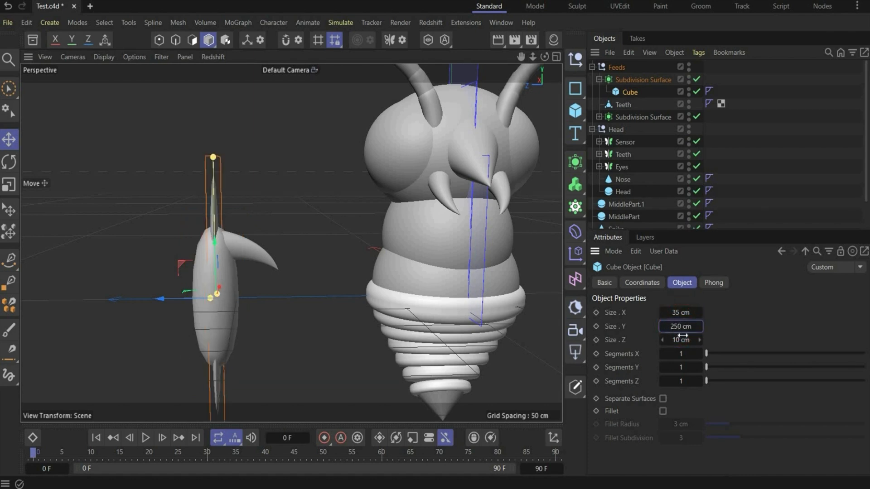
pyautogui.click(681, 340)
pyautogui.write('35')
pyautogui.press('Return')
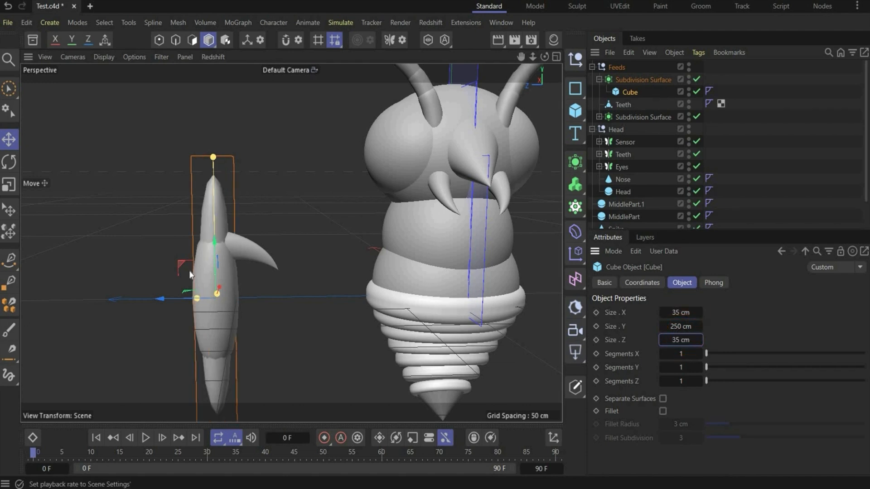
# Raise the long, thin leg segment vertically so that it stands on the upper end of the short segment.
pyautogui.moveTo(215, 243); pyautogui.dragTo(214, 43)
pyautogui.click(268, 234)
pyautogui.scroll(-5, 246, 268)
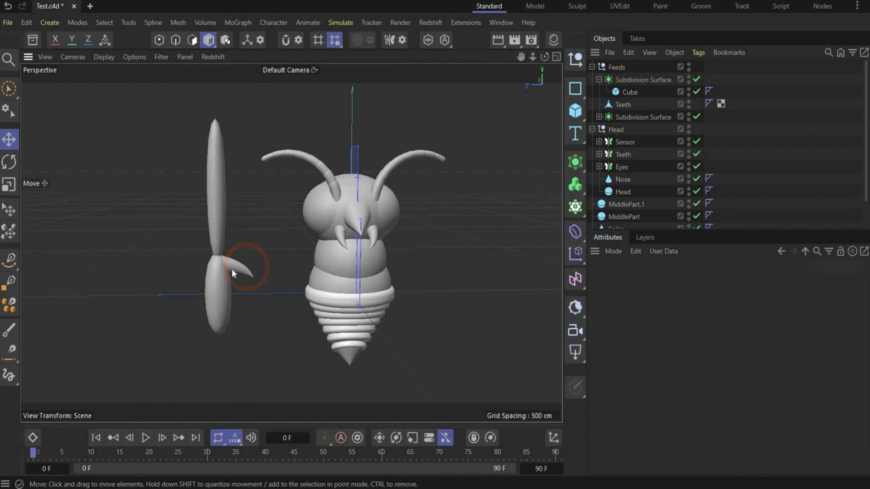
# Paste a copy of the leg's tooth and raise it to a Y position of about 108.7 cm beside the long segment.
pyautogui.click(242, 271)
pyautogui.hotkey('ctrl', 'c')
pyautogui.hotkey('ctrl', 'v')
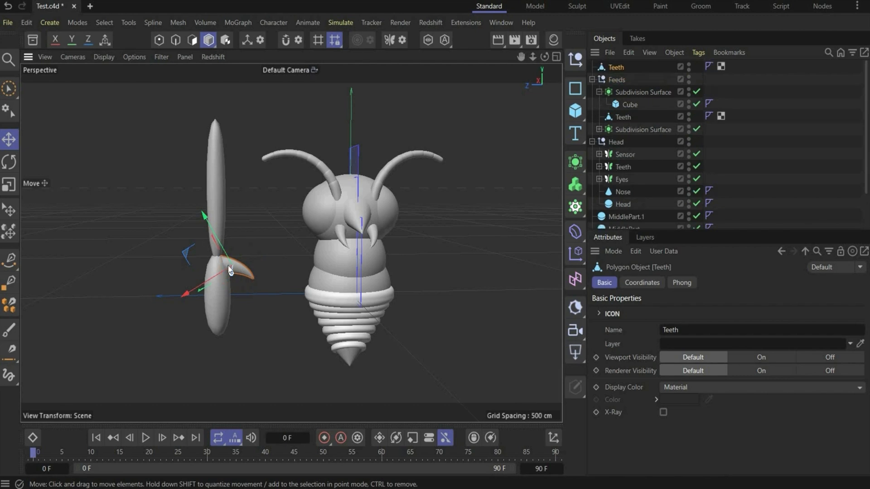
pyautogui.click(642, 282)
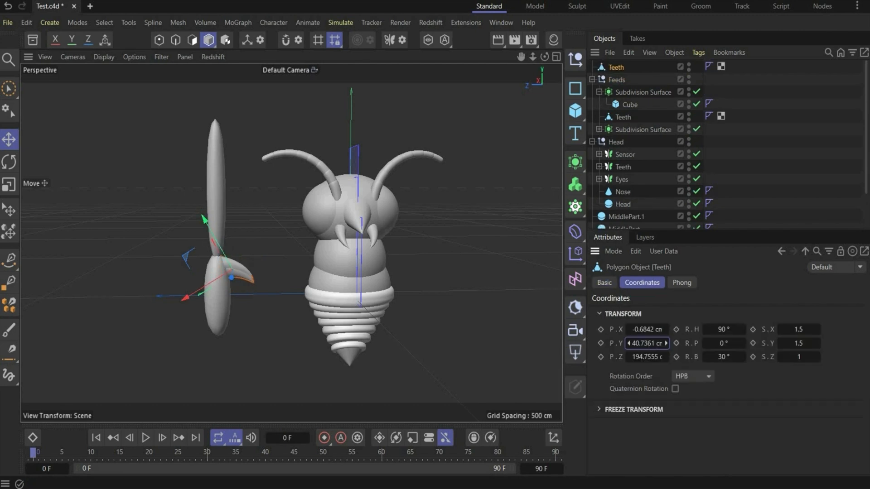
pyautogui.moveTo(648, 343); pyautogui.dragTo(651, 343)
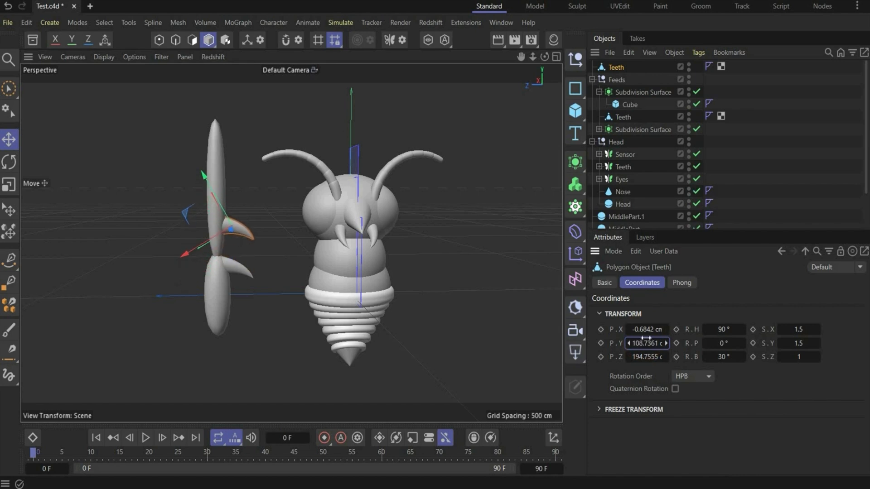
# Set the new tooth's pitch to 180°, bank to 10° and scale to 0.8, 1.3, 0.8, and shift it to about 202.8 cm in Z.
pyautogui.click(720, 330)
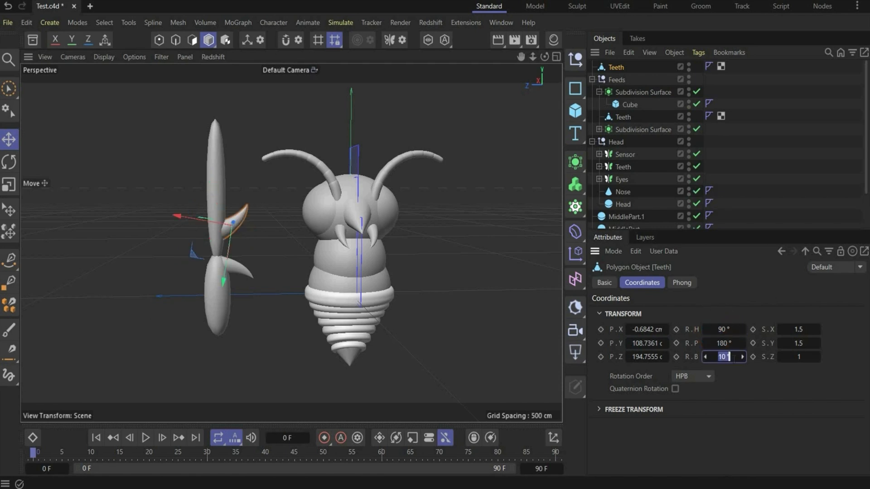
pyautogui.click(804, 326)
pyautogui.write('0.8')
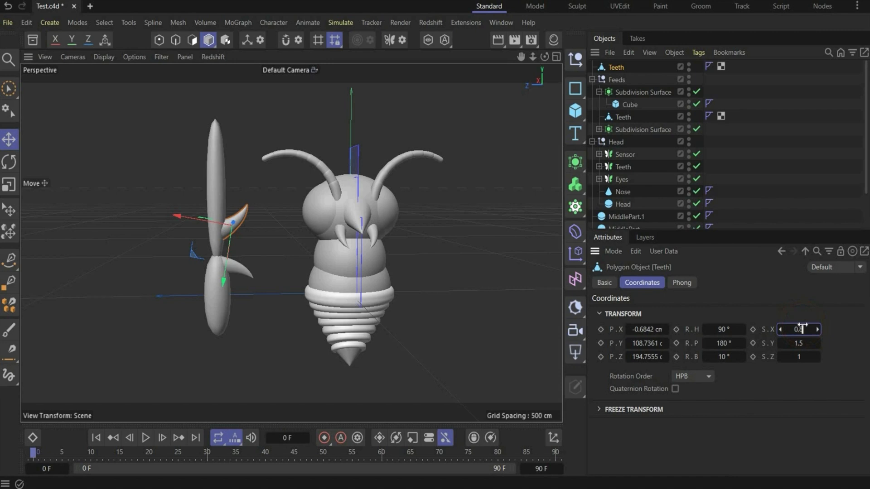
pyautogui.press('Return')
pyautogui.click(802, 344)
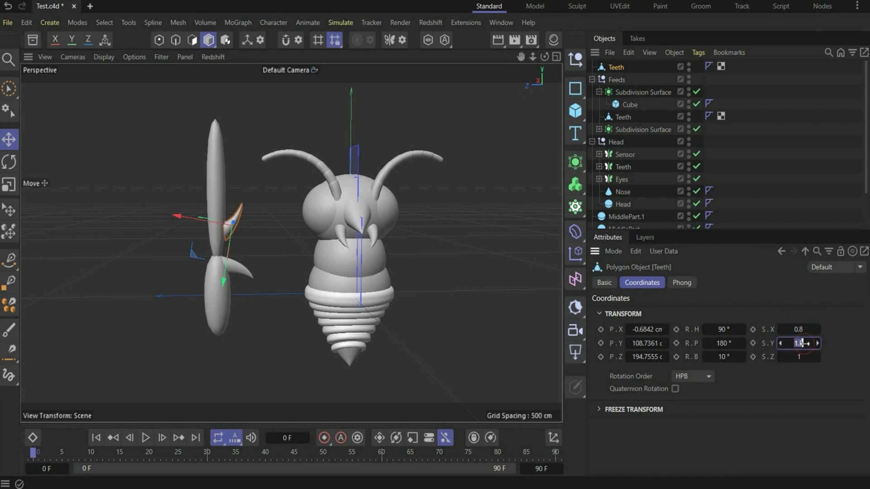
pyautogui.click(798, 357)
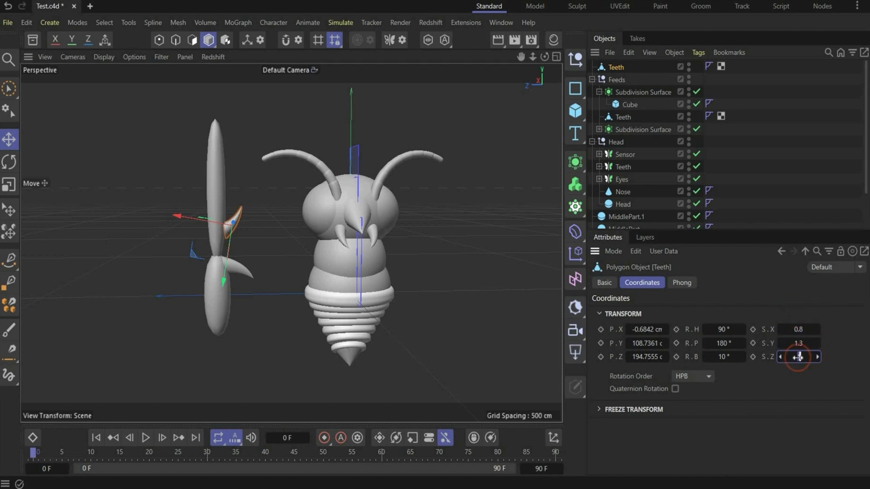
pyautogui.write('0.8')
pyautogui.press('Return')
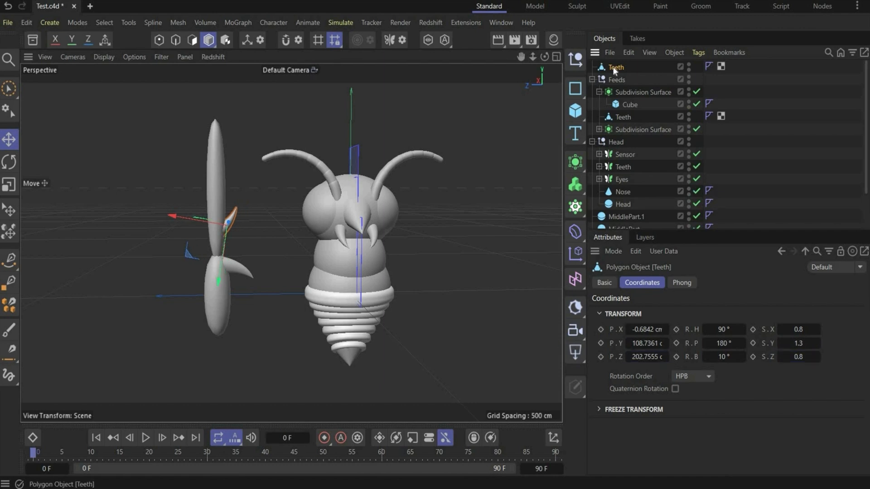
# Paste two more copies of the small tooth and spread them upwards along the long leg segment as spikes.
pyautogui.hotkey('ctrl', 'c')
pyautogui.hotkey('ctrl', 'v')
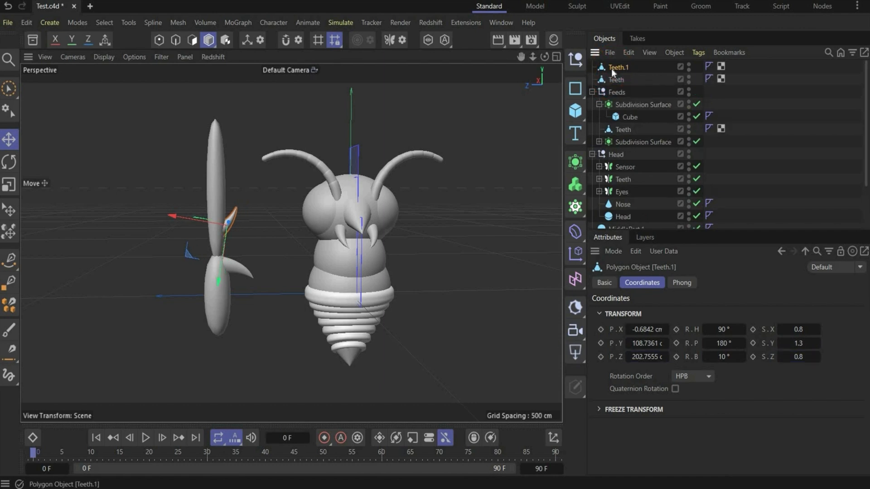
pyautogui.hotkey('ctrl', 'v')
pyautogui.moveTo(647, 341); pyautogui.dragTo(659, 343)
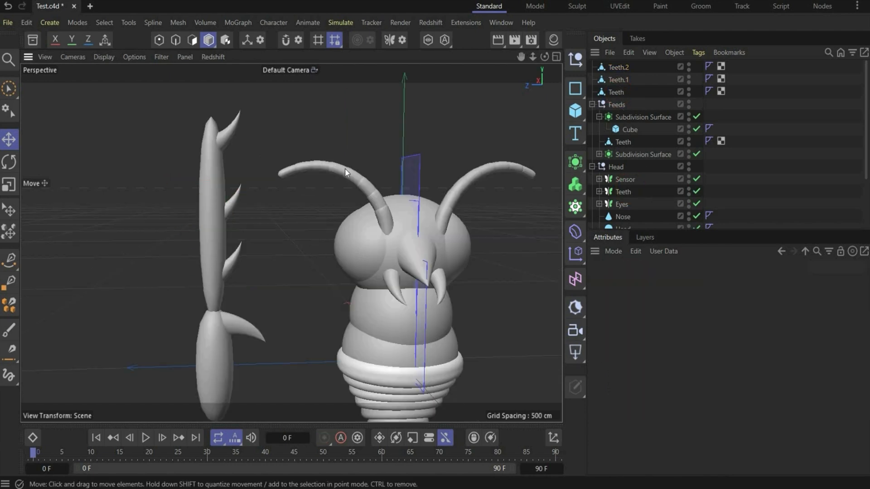
# Paste a copy of the head's Sensor symmetry generator and move it over to the leg, about 240 cm in Z.
pyautogui.click(345, 170)
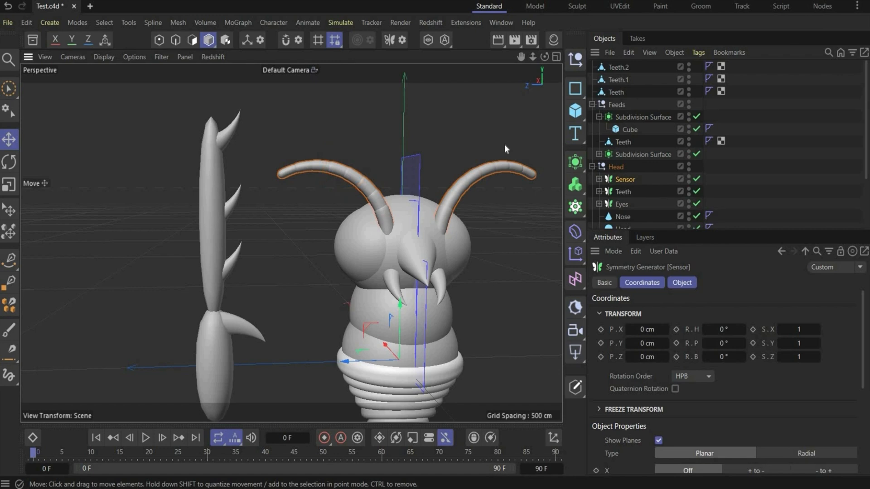
pyautogui.hotkey('ctrl', 'v')
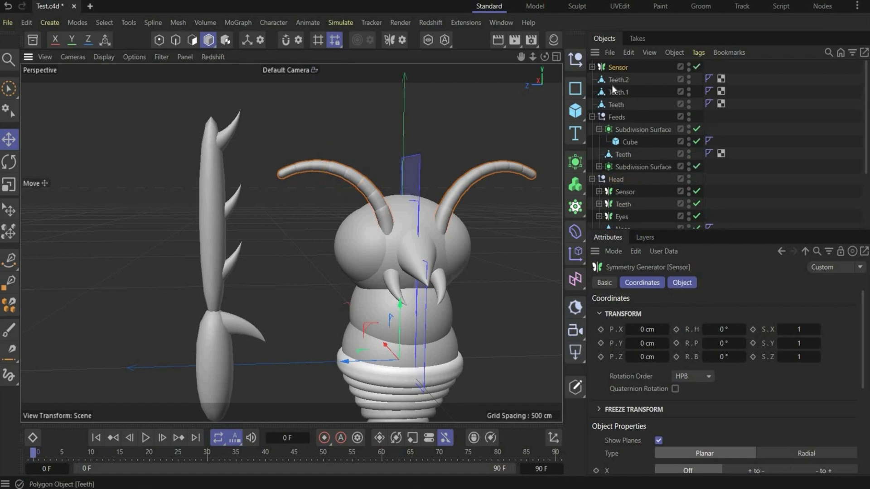
pyautogui.moveTo(349, 362); pyautogui.dragTo(154, 374)
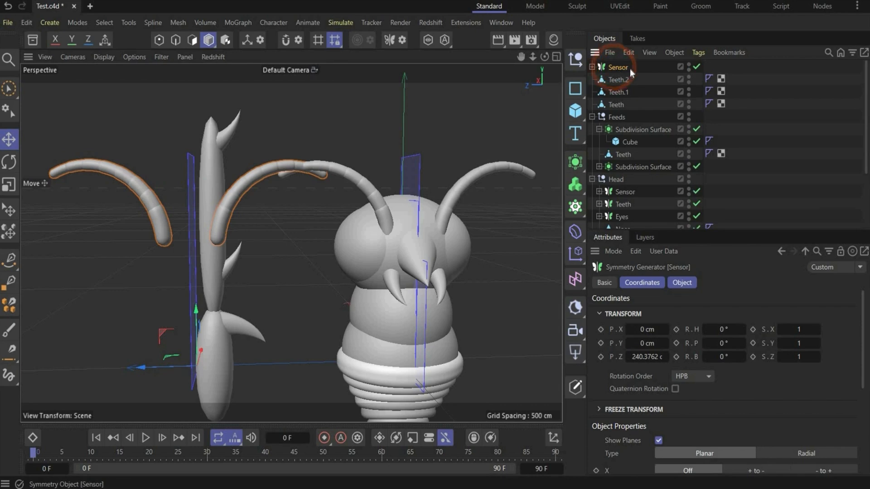
# Rotate the copied Sensor generator to heading 270° and bank -22°, and move it to about 130 cm in Y and 129 cm in Z.
pyautogui.click(658, 281)
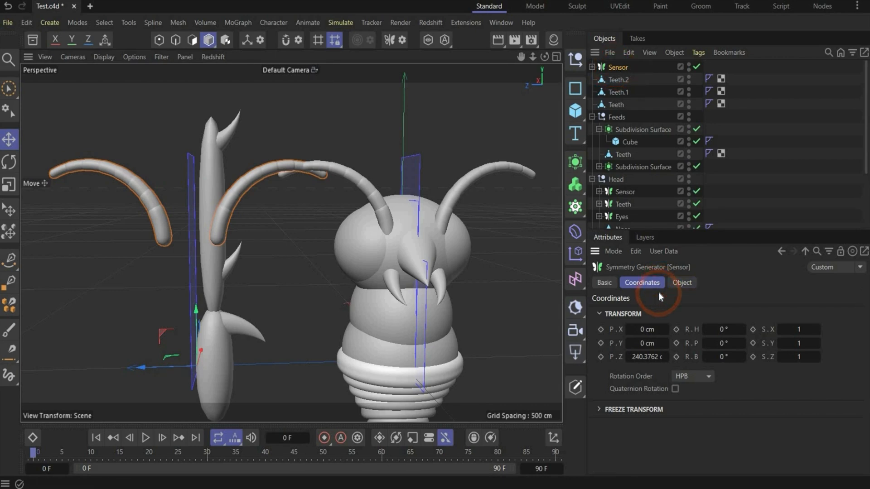
pyautogui.click(725, 330)
pyautogui.write('270')
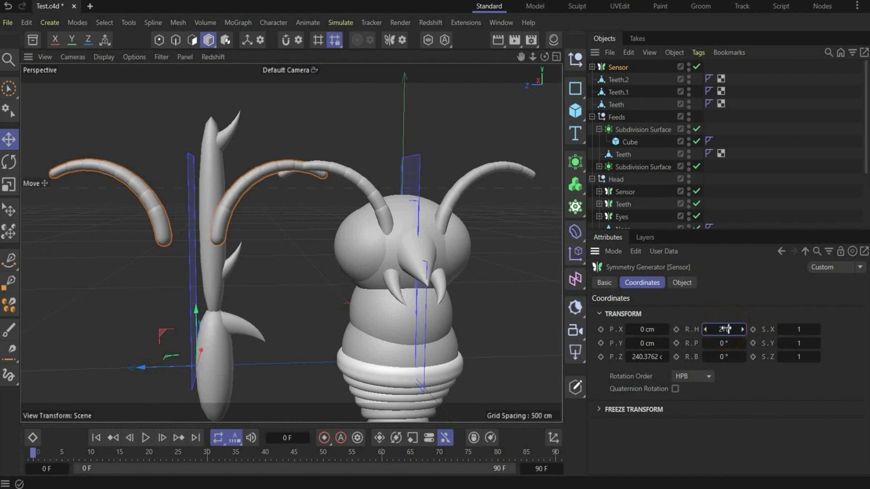
pyautogui.press('Return')
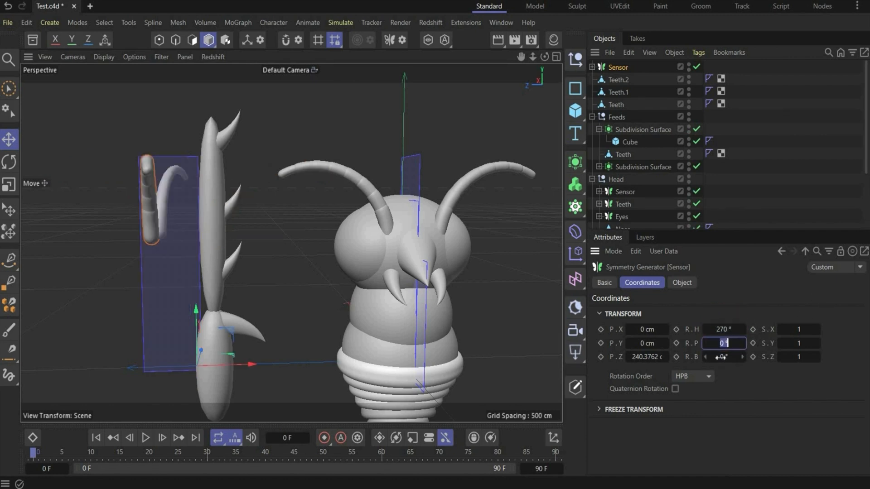
pyautogui.click(722, 358)
pyautogui.write('290')
pyautogui.press('Return')
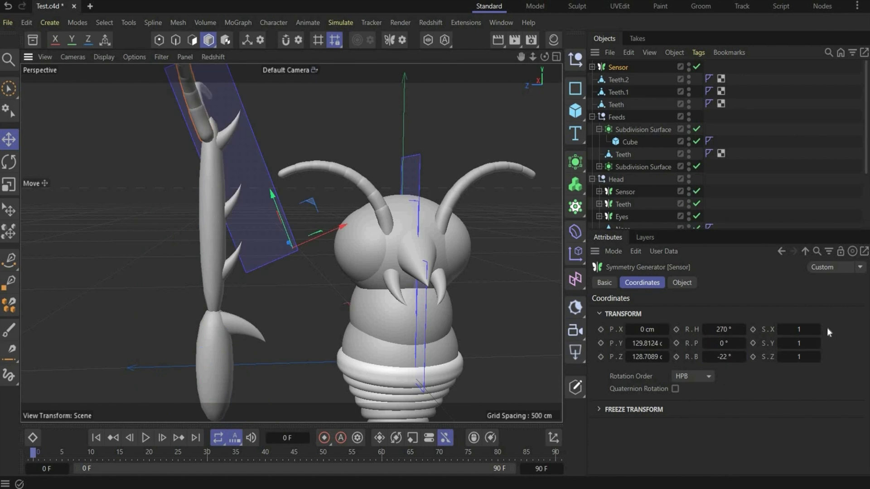
# Scale the copied Sensor generator to 0.4 on all axes, set its bank to -6° and move it to the leg's upper tip.
pyautogui.click(809, 330)
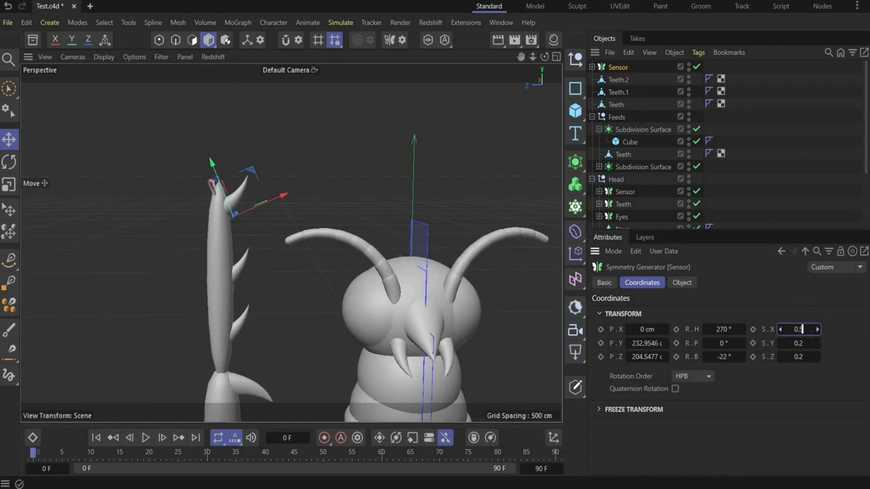
pyautogui.write('4')
pyautogui.press('Return')
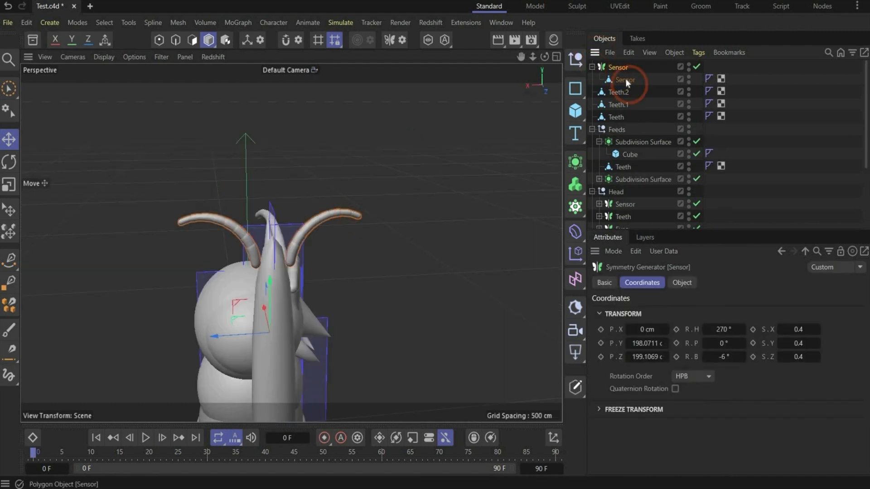
# Rotate the Sensor mesh inside the copied generator to heading about 143° and move it so the mirrored pair meets at the leg tip.
pyautogui.click(625, 80)
pyautogui.click(713, 343)
pyautogui.press('r')
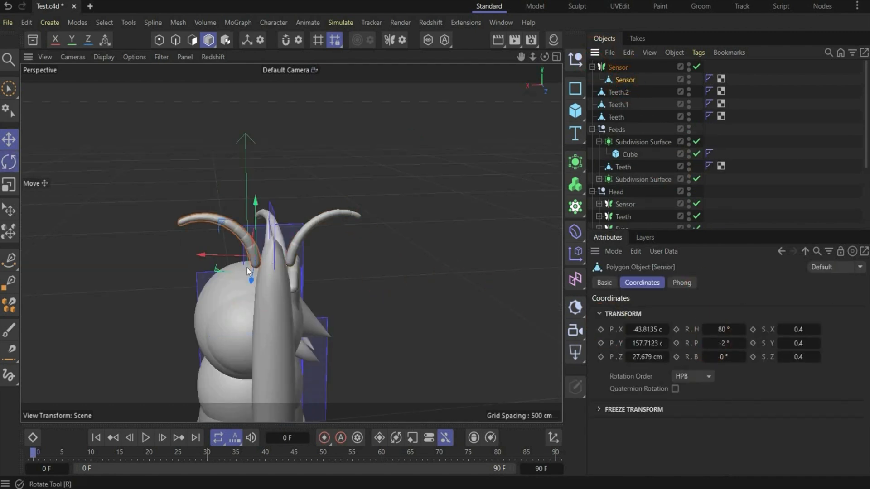
pyautogui.moveTo(242, 268); pyautogui.dragTo(263, 257)
pyautogui.click(17, 141)
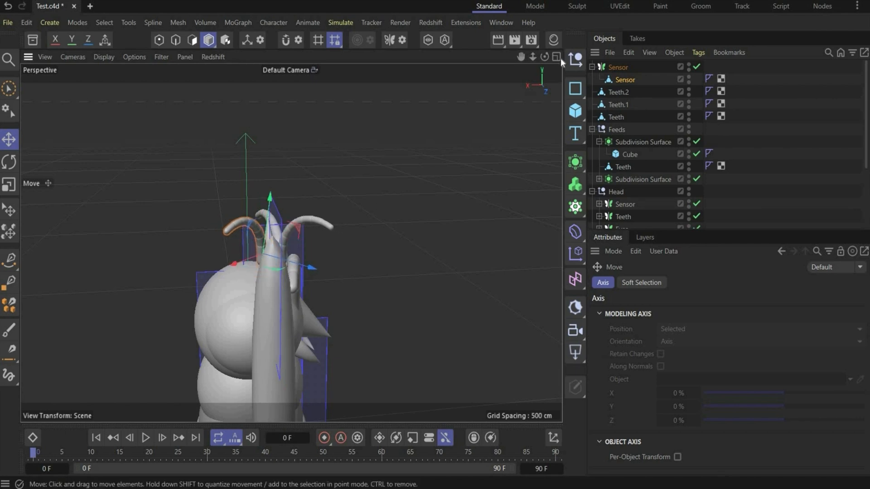
pyautogui.moveTo(545, 57); pyautogui.dragTo(51, 106)
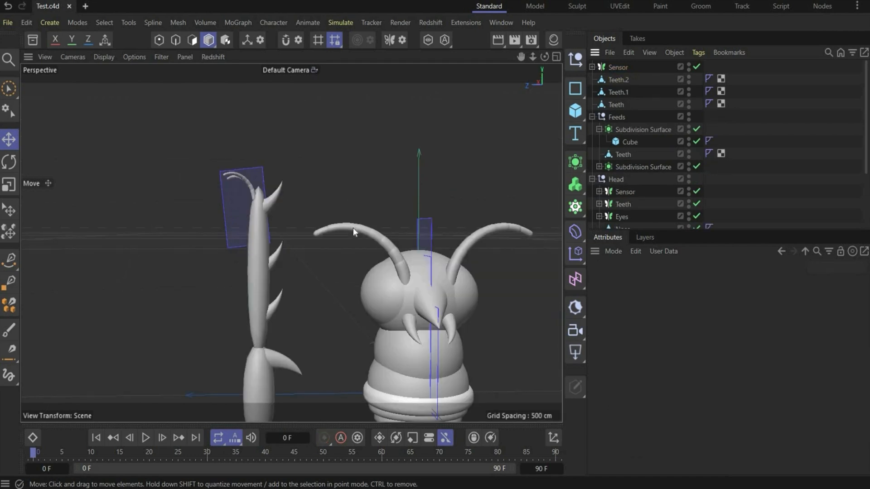
# Duplicate the leg's Sensor mesh outside its generator, scale it to 0.25 on all axes and move it onto the leg tip between the pair.
pyautogui.click(353, 228)
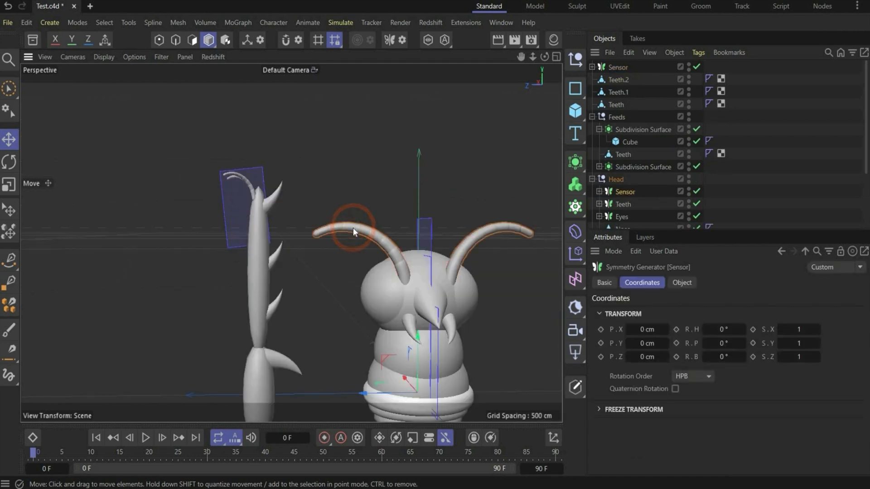
pyautogui.click(625, 80)
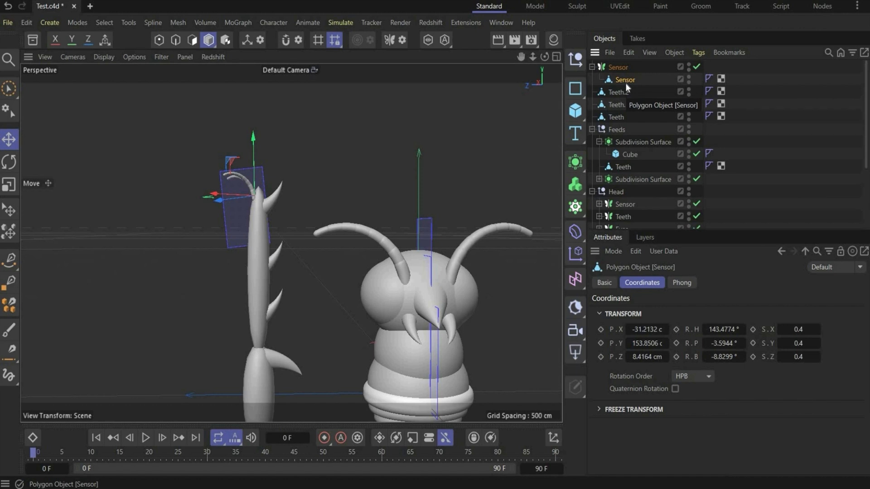
pyautogui.keyDown('ctrl'); pyautogui.moveTo(626, 83); pyautogui.dragTo(612, 66); pyautogui.keyUp('ctrl')
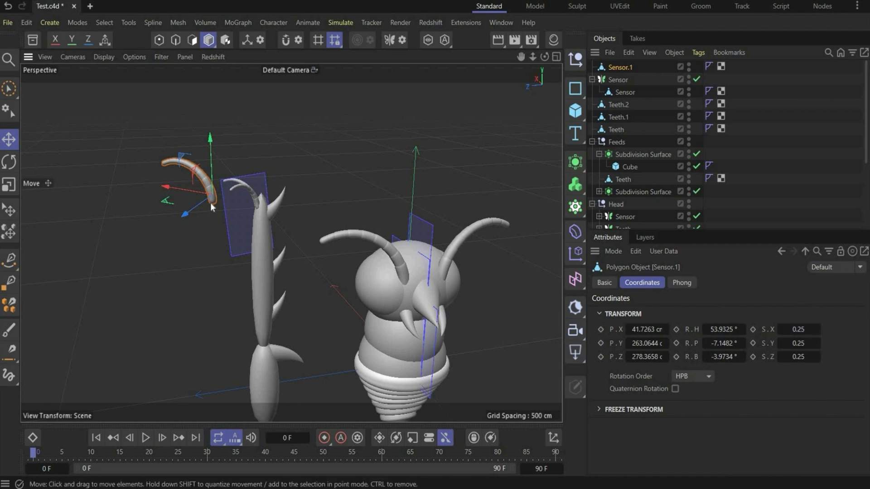
pyautogui.moveTo(196, 192); pyautogui.dragTo(245, 208)
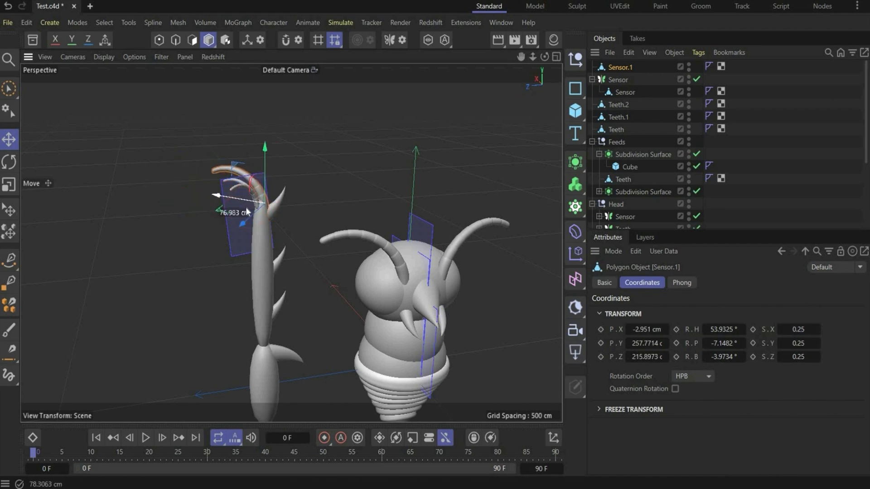
# Rotate the small Sensor.1 mesh at the leg tip so it curves to the opposite side from the mirrored Sensor pair.
pyautogui.moveTo(545, 56); pyautogui.dragTo(544, 36)
pyautogui.click(9, 161)
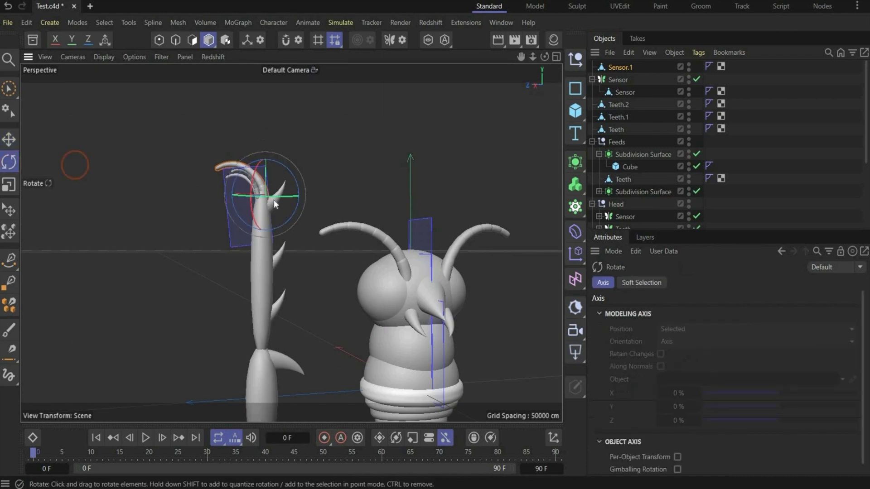
pyautogui.click(272, 196)
pyautogui.moveTo(242, 202); pyautogui.dragTo(168, 209)
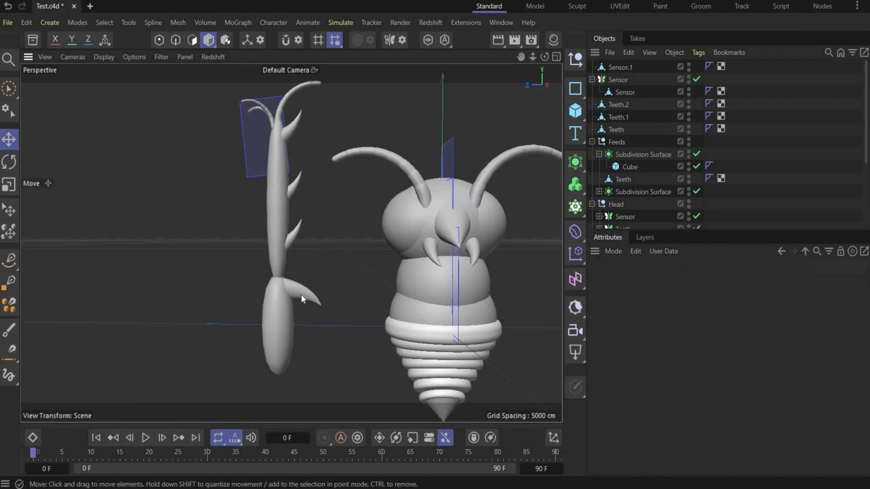
# Merge the leg's lower segment and its large spike into one mesh, deleting the originals, and name it Down Part.
pyautogui.click(301, 294)
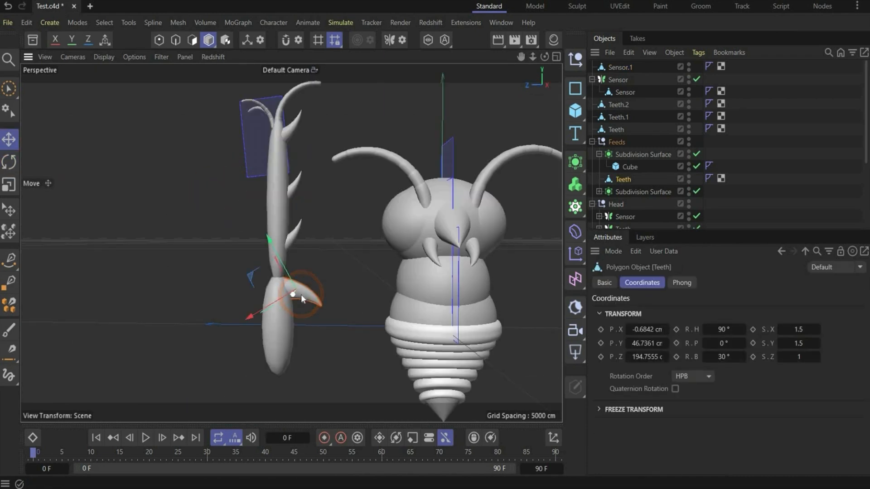
pyautogui.keyDown('shift'); pyautogui.click(278, 334); pyautogui.keyUp('shift')
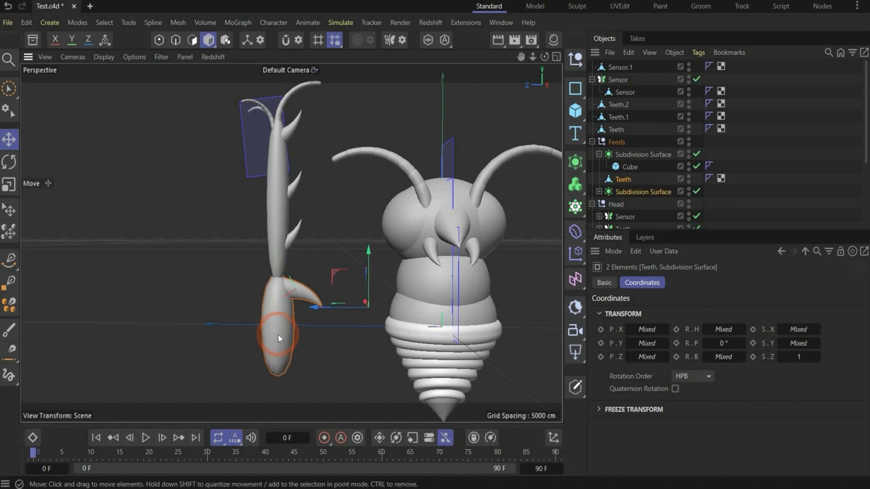
pyautogui.rightClick(634, 192)
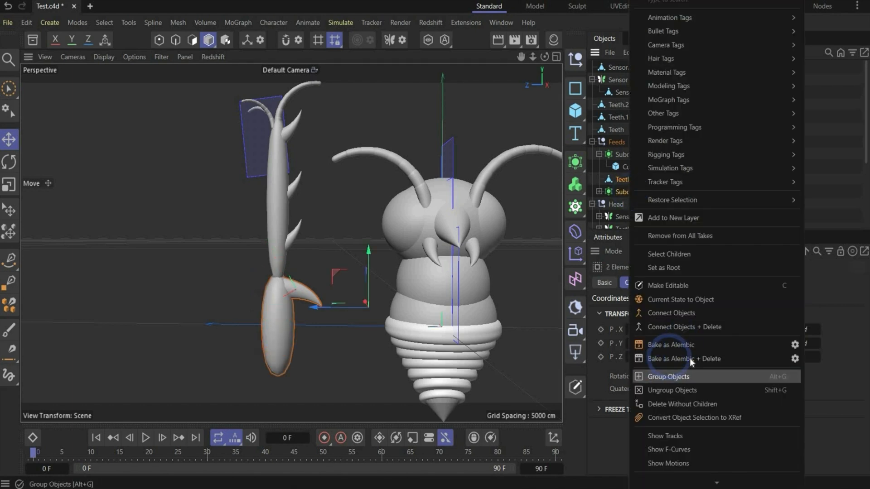
pyautogui.click(697, 327)
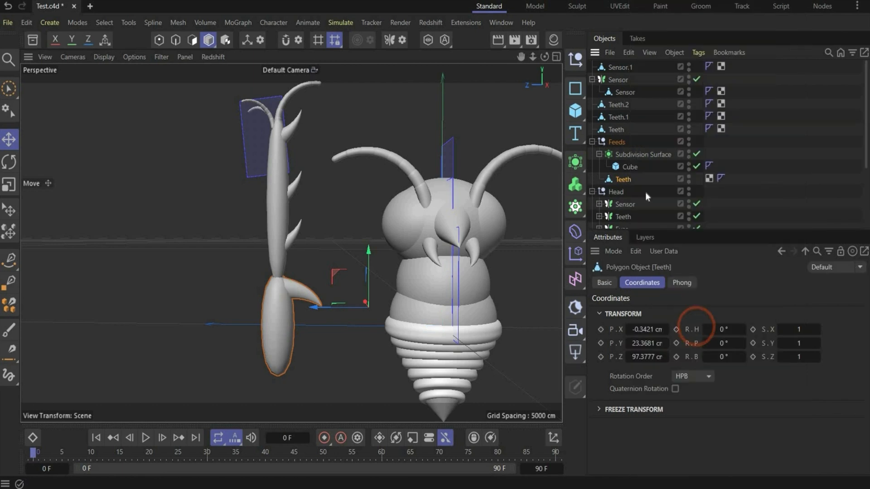
pyautogui.doubleClick(629, 178)
pyautogui.write('Dow')
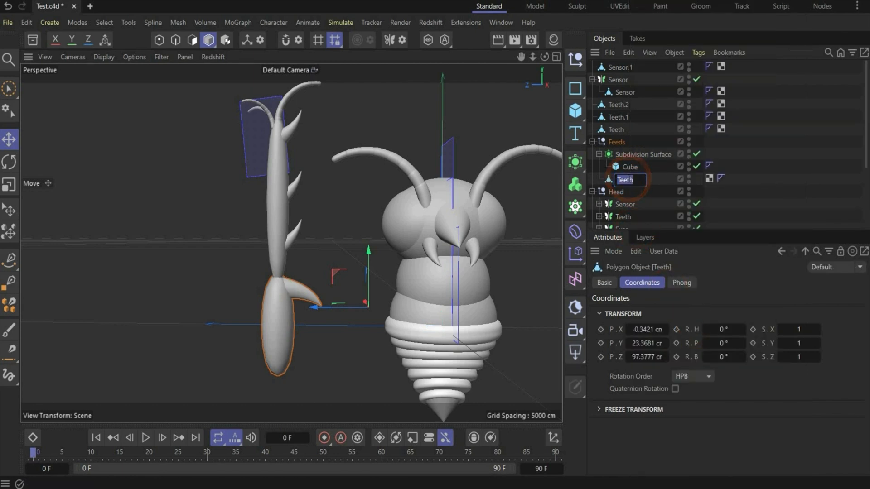
pyautogui.write('n Part')
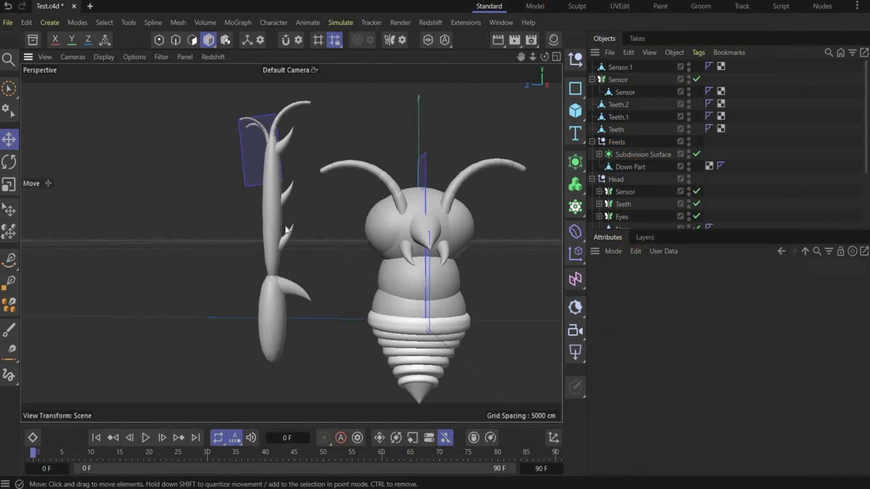
# Merge the three leg spikes and the upper leg's Subdivision Surface into one mesh with Connect Objects + Delete.
pyautogui.click(288, 233)
pyautogui.keyDown('shift'); pyautogui.click(288, 199); pyautogui.keyUp('shift')
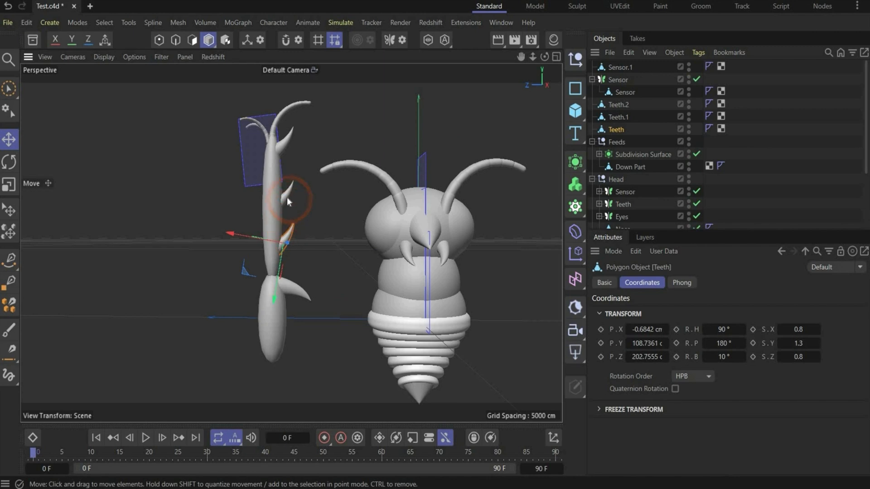
pyautogui.keyDown('shift'); pyautogui.click(285, 142); pyautogui.keyUp('shift')
pyautogui.keyDown('shift'); pyautogui.click(270, 221); pyautogui.keyUp('shift')
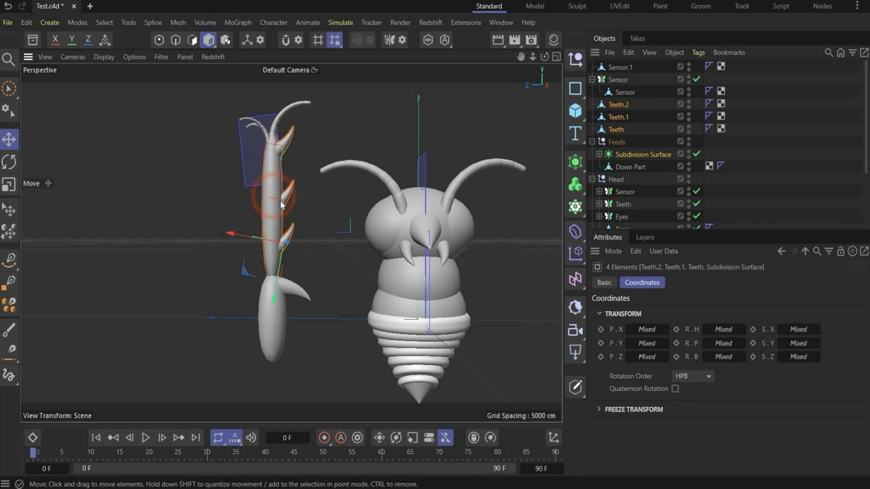
pyautogui.rightClick(650, 156)
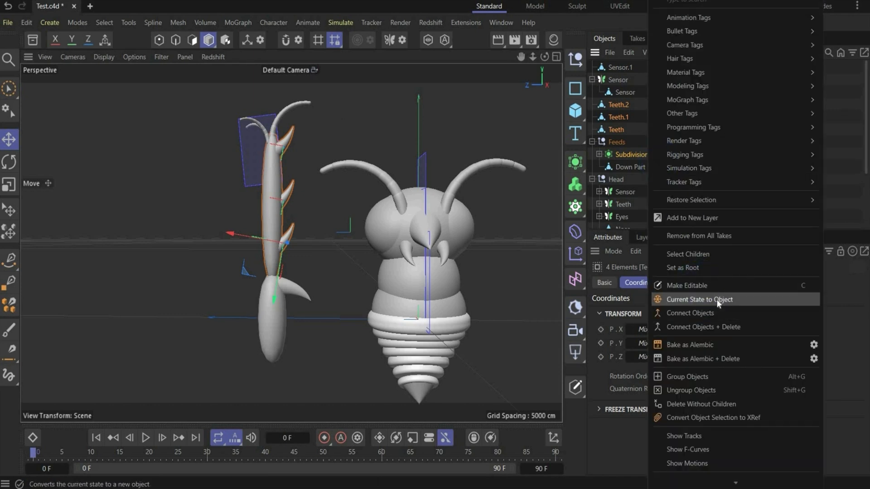
pyautogui.click(717, 323)
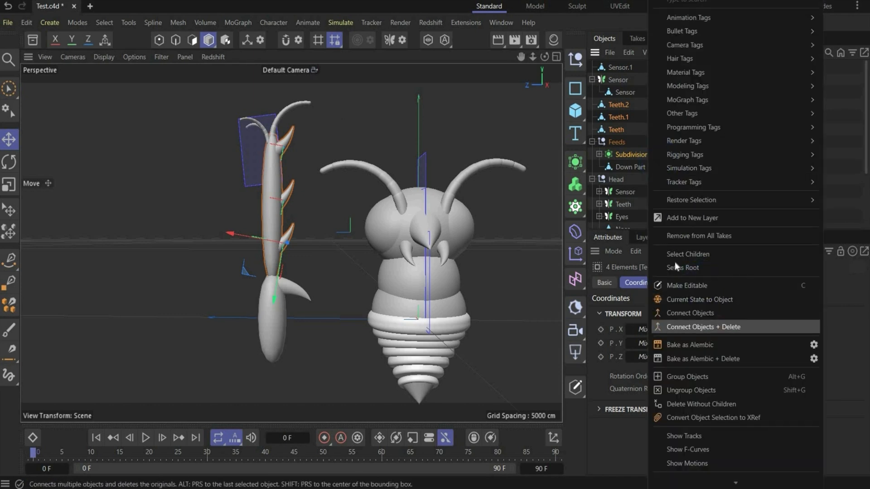
# Rename the merged upper leg mesh as Up Part and place it in the Feeds group.
pyautogui.doubleClick(619, 105)
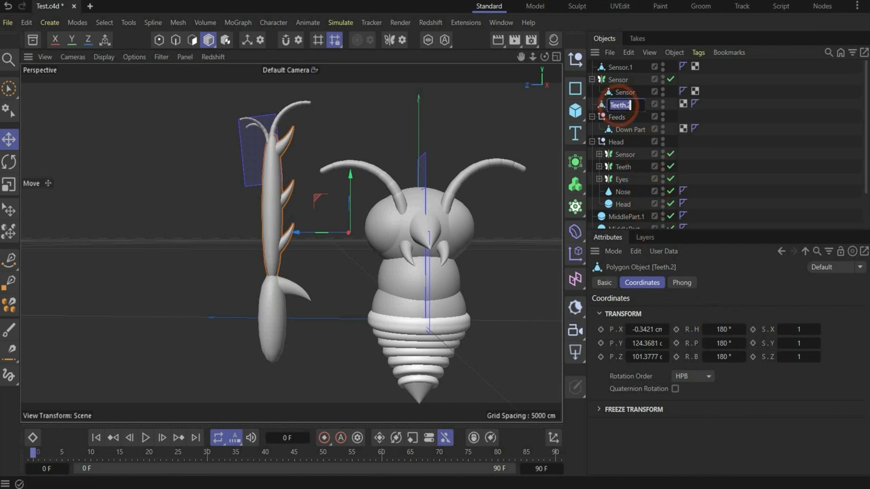
pyautogui.write('U')
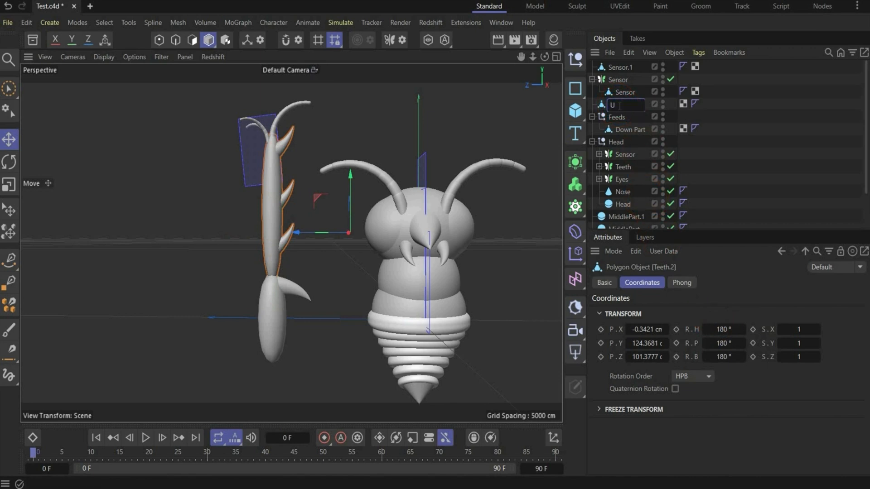
pyautogui.write('p Part')
pyautogui.press('Return')
pyautogui.moveTo(620, 106); pyautogui.dragTo(618, 117)
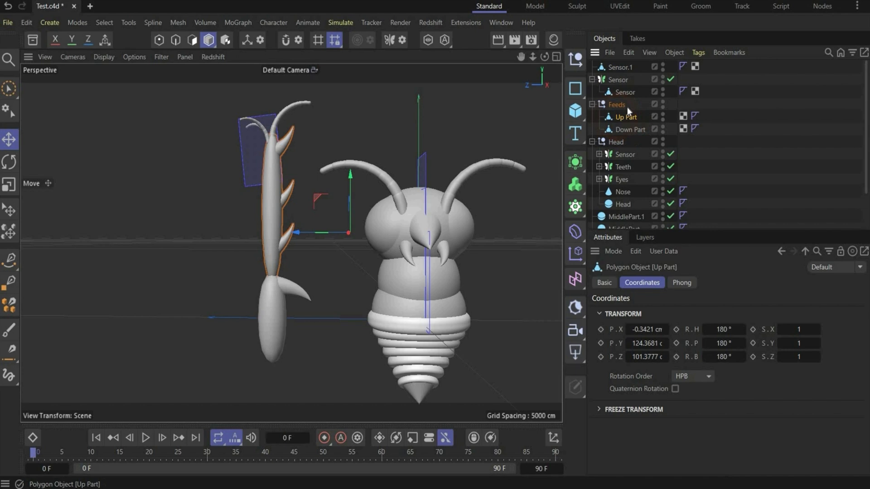
# Place the leg's Sensor symmetry and the Sensor.1 object in the Feeds group and save the project.
pyautogui.click(593, 80)
pyautogui.moveTo(616, 80)
pyautogui.mouseDown()
pyautogui.moveTo(622, 96)
pyautogui.moveTo(622, 83)
pyautogui.mouseUp()
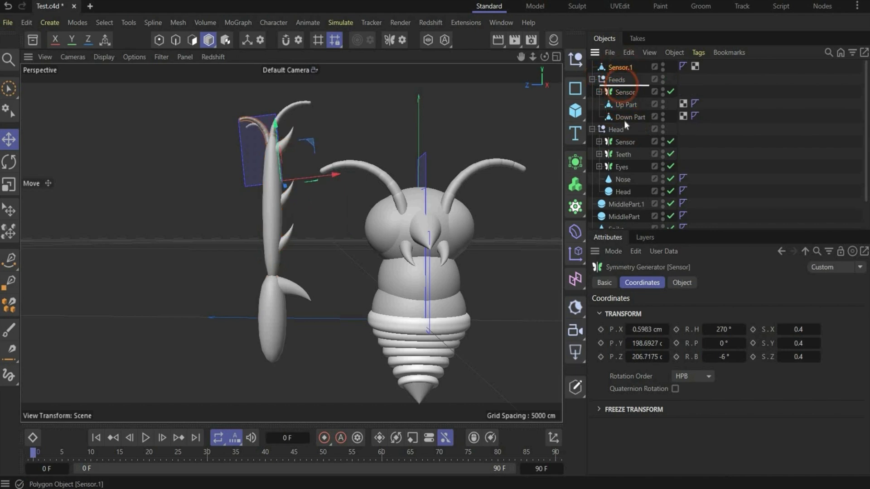
pyautogui.click(10, 24)
pyautogui.click(49, 175)
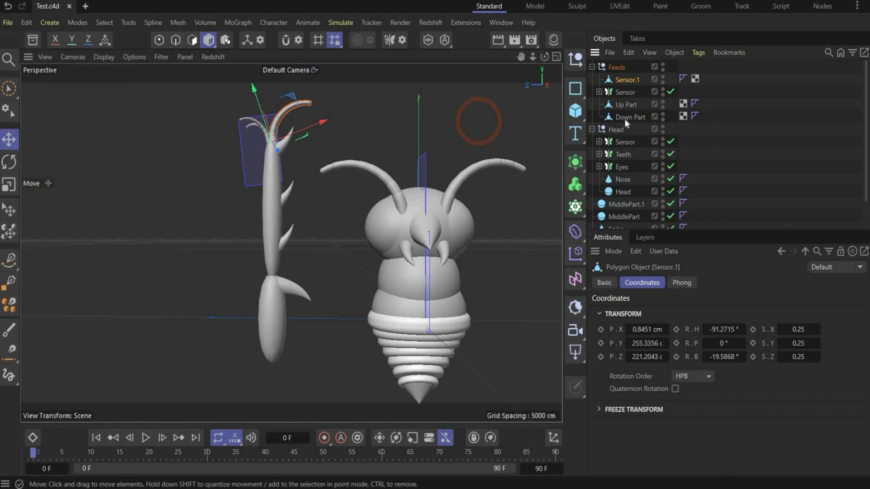
# Add a Subdivision Surface generator and nest the leg's Down Part mesh under it.
pyautogui.click(576, 162)
pyautogui.click(628, 165)
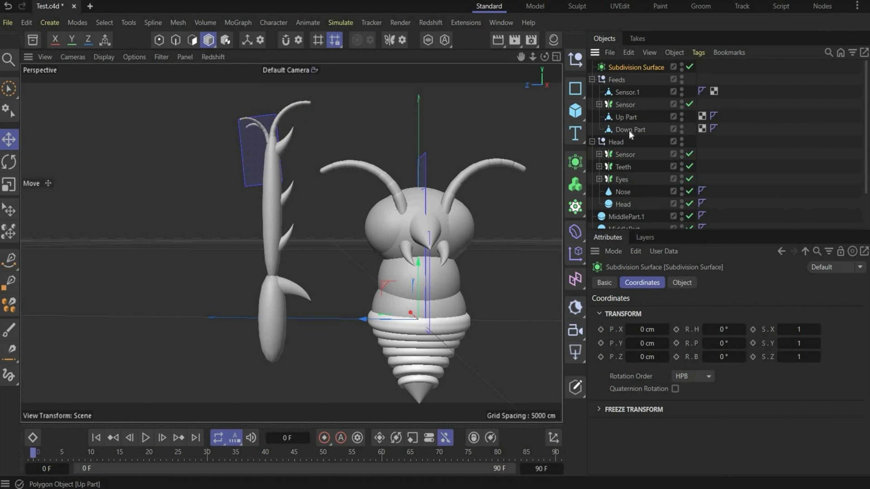
pyautogui.moveTo(630, 131); pyautogui.dragTo(622, 68)
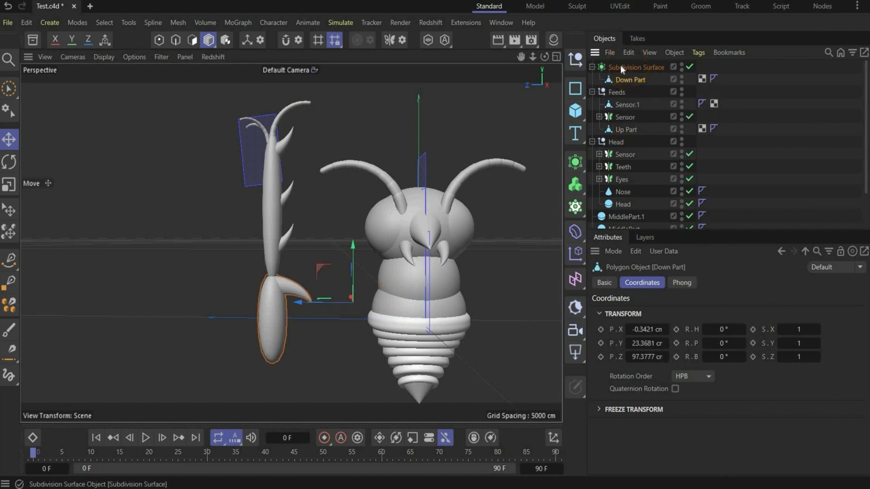
pyautogui.click(620, 67)
# Add a Volume Builder and a Volume Mesher, and nest the builder under the mesher.
pyautogui.click(580, 187)
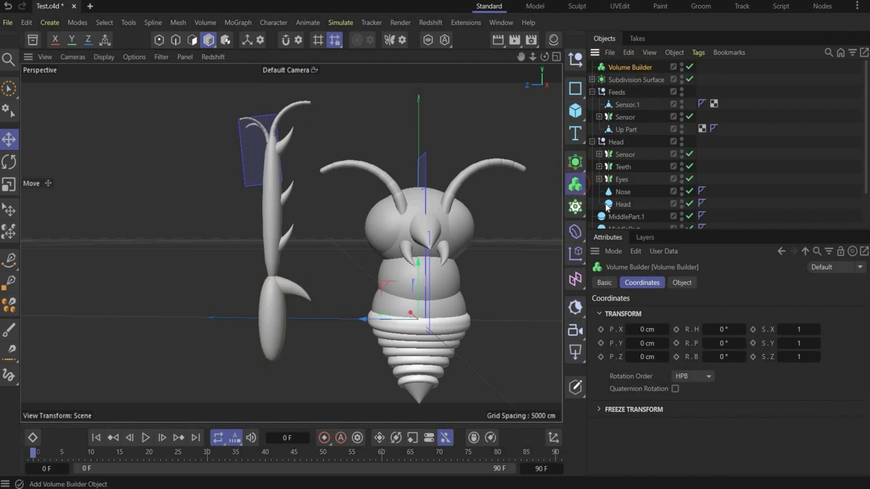
pyautogui.click(613, 218)
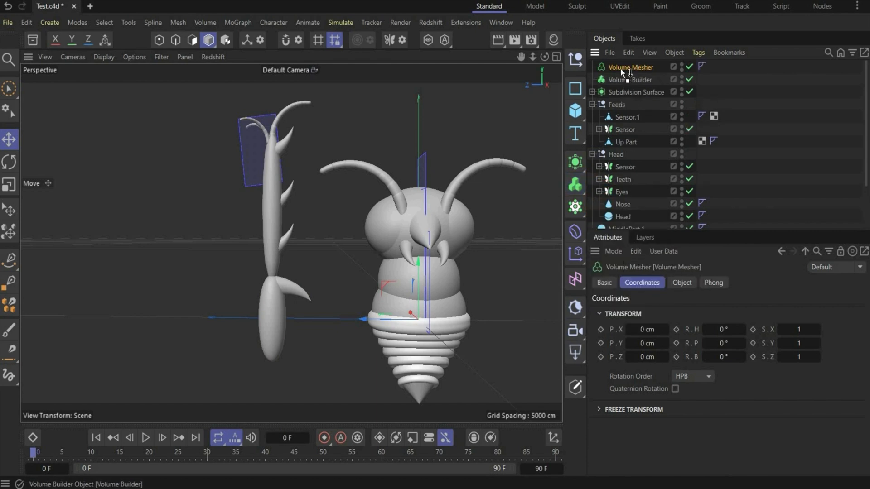
pyautogui.click(623, 79)
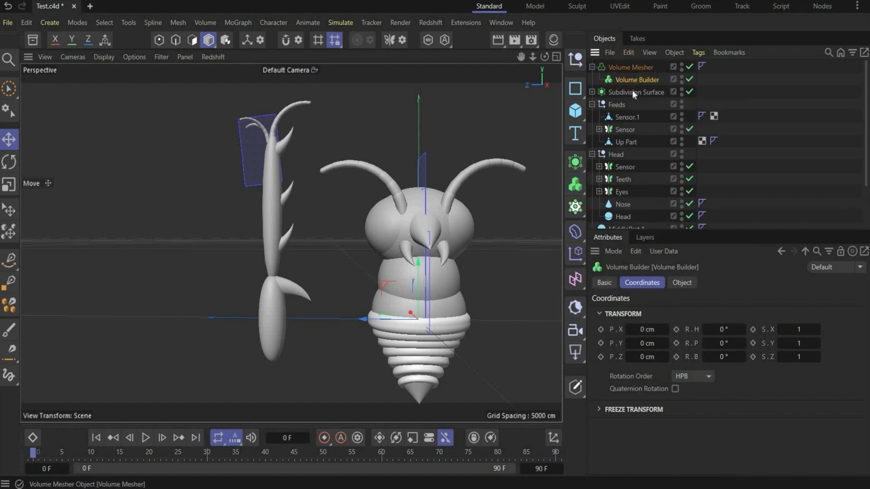
# Bake the lower leg's Subdivision Surface into a single mesh with Connect Objects + Delete.
pyautogui.click(632, 91)
pyautogui.rightClick(629, 91)
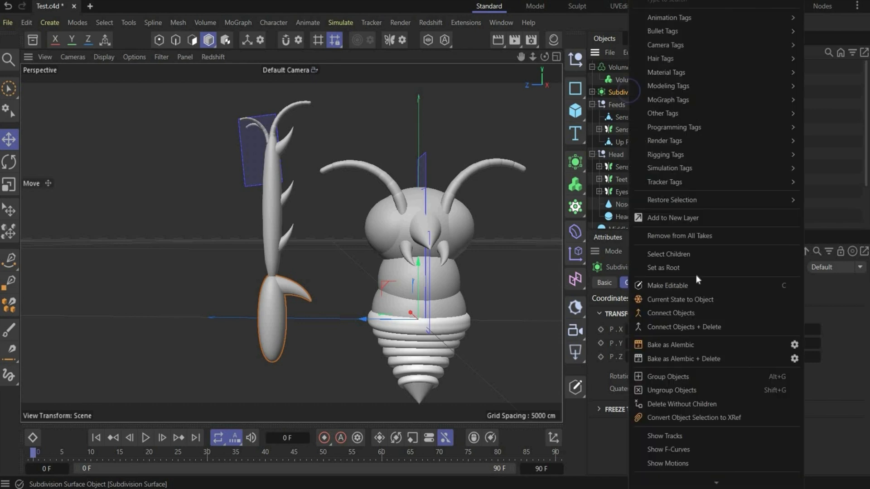
pyautogui.click(698, 328)
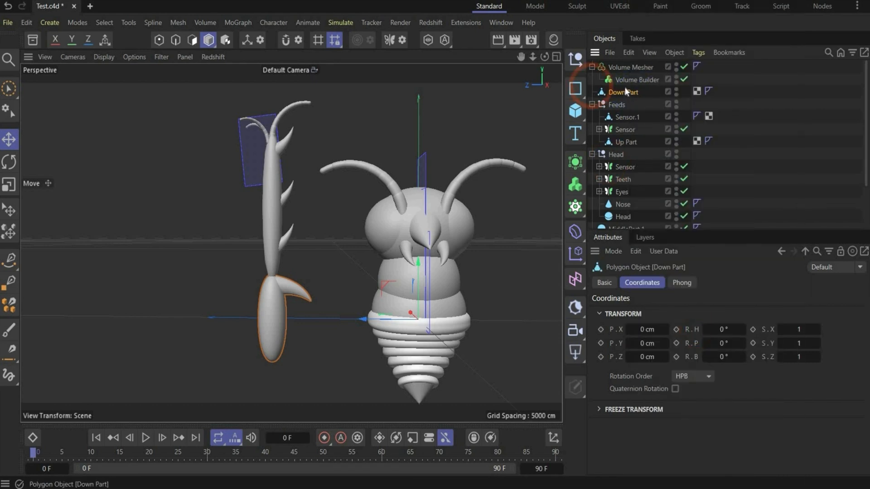
# Nest the lower leg mesh under the Volume Builder and set the builder's voxel size to 1.2 cm.
pyautogui.moveTo(625, 94); pyautogui.dragTo(636, 80)
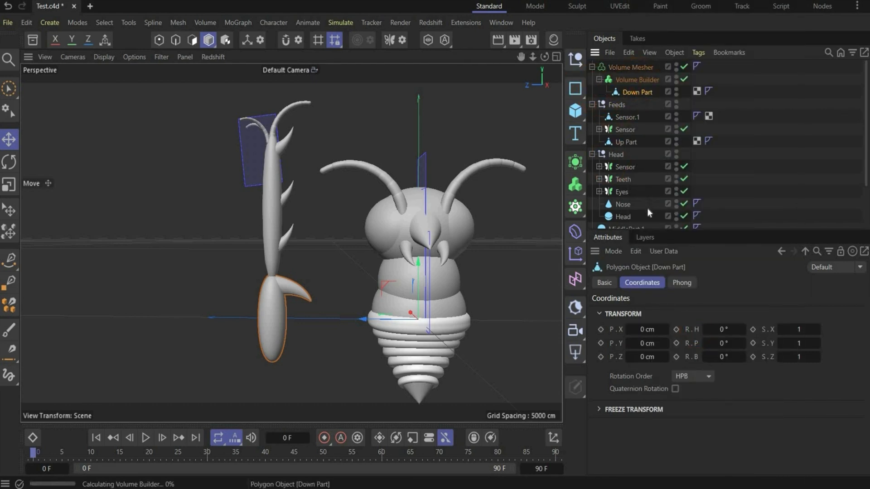
pyautogui.click(624, 80)
pyautogui.click(681, 283)
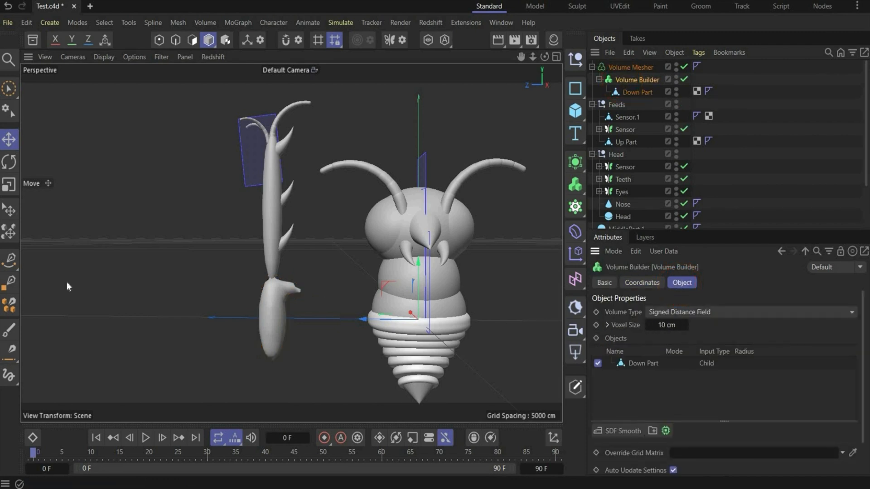
pyautogui.click(682, 325)
pyautogui.write('1.2')
pyautogui.press('Return')
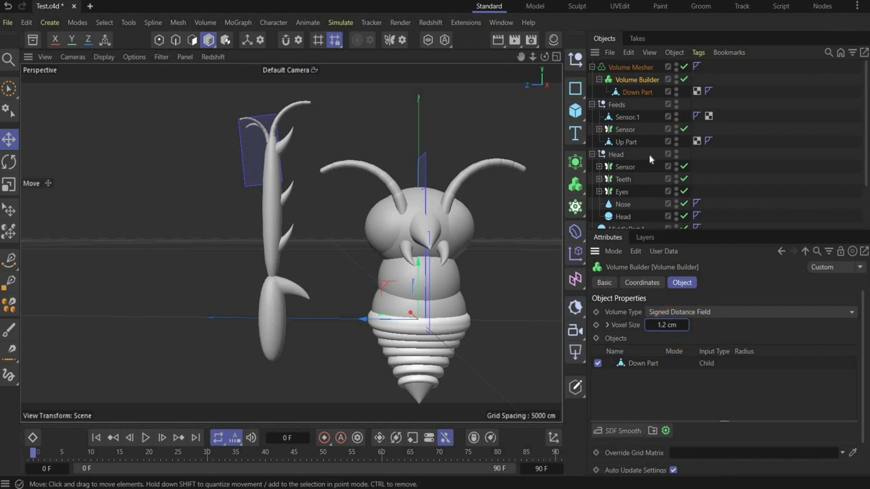
# Convert the Volume Mesher to a single mesh with Connect Objects + Delete and rename it Down Prart.
pyautogui.click(623, 68)
pyautogui.rightClick(623, 67)
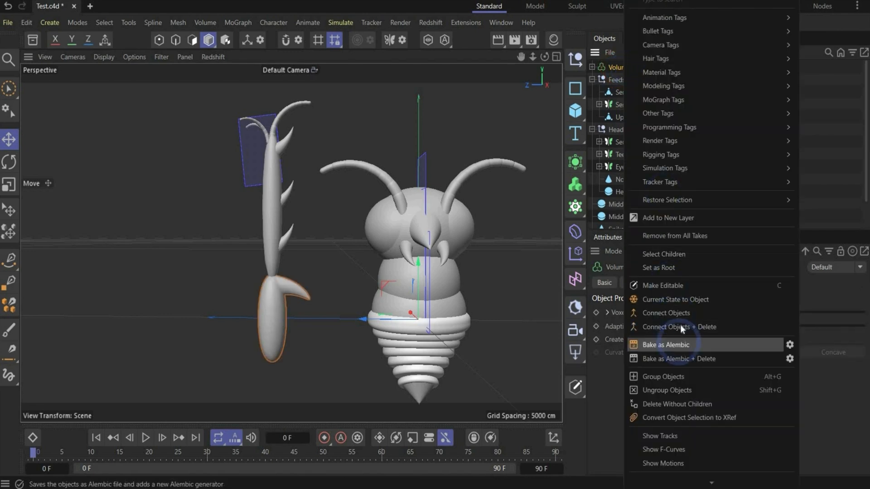
pyautogui.click(681, 326)
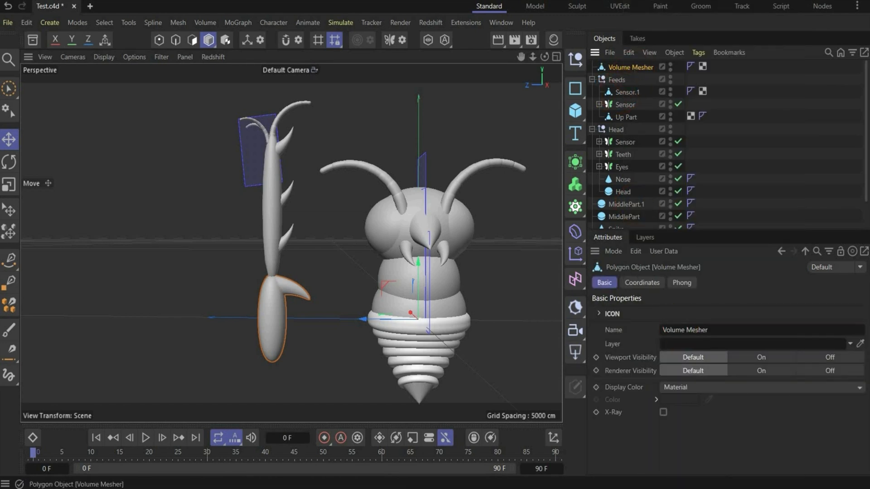
pyautogui.doubleClick(634, 68)
pyautogui.write('Down Prart')
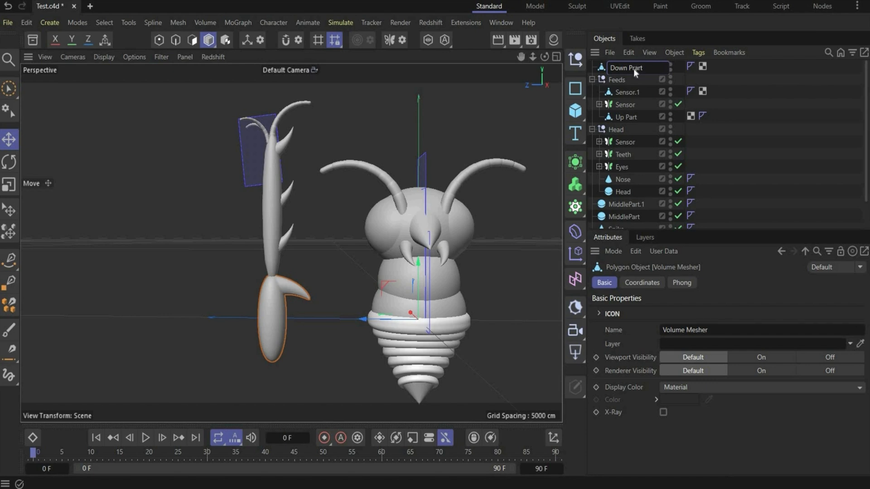
pyautogui.press('Return')
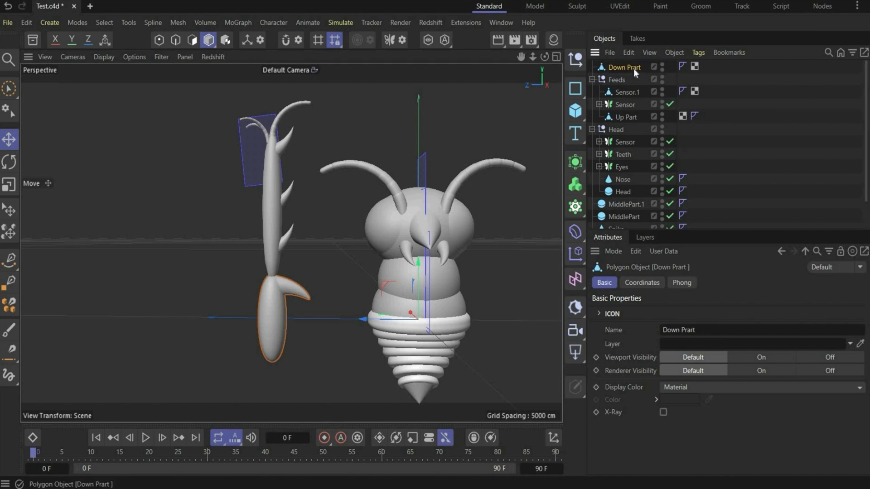
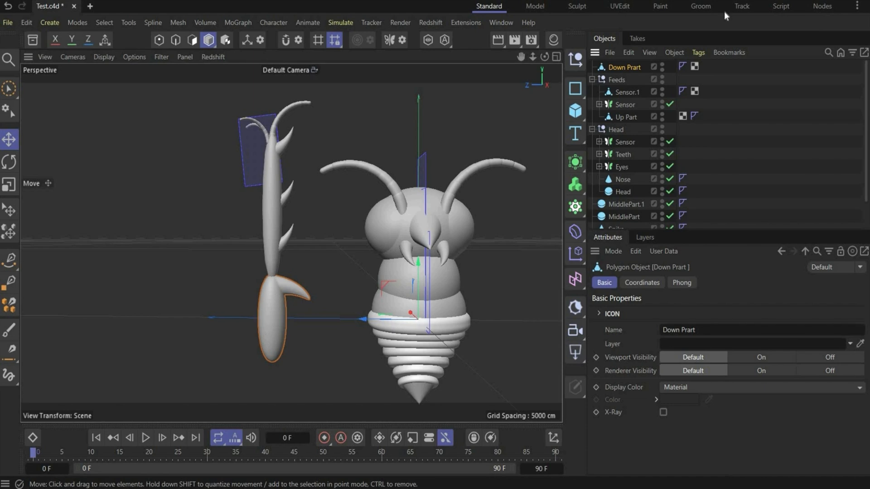
# Nest Up Part under a new Subdivision Surface and bake it into one mesh with Connect Objects + Delete.
pyautogui.moveTo(545, 57); pyautogui.dragTo(542, 82)
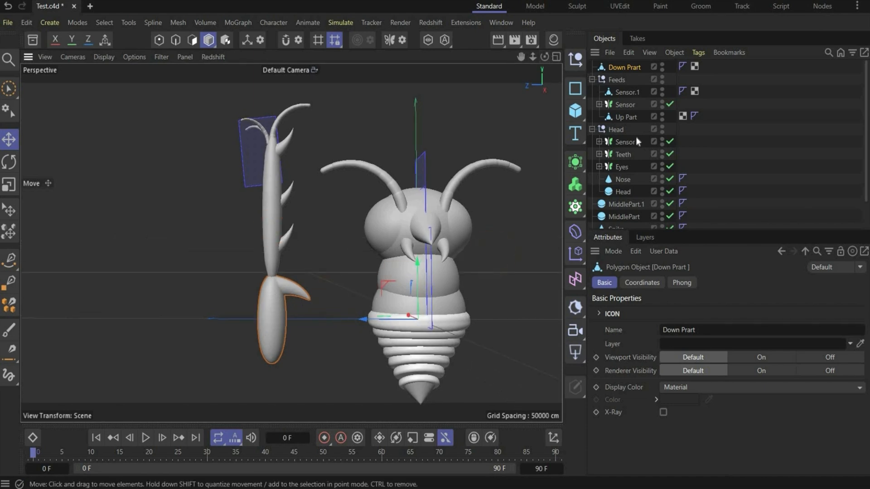
pyautogui.click(607, 117)
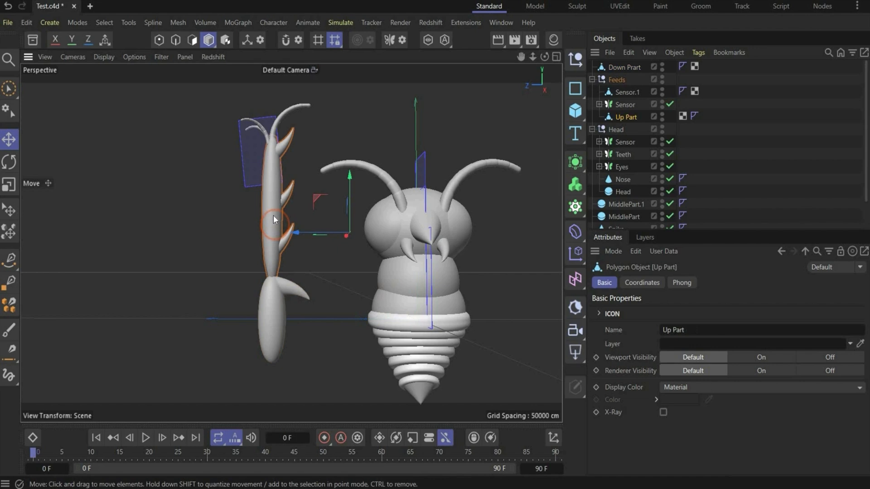
pyautogui.click(576, 163)
pyautogui.click(622, 170)
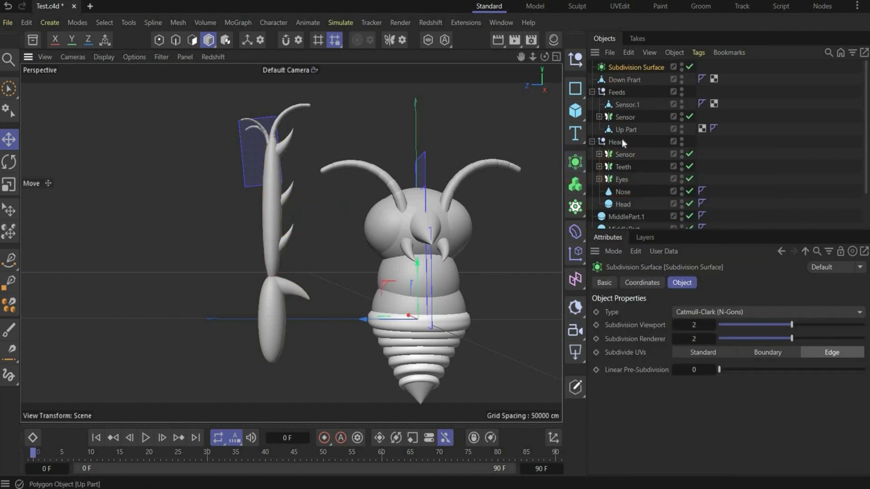
pyautogui.moveTo(622, 126); pyautogui.dragTo(594, 71)
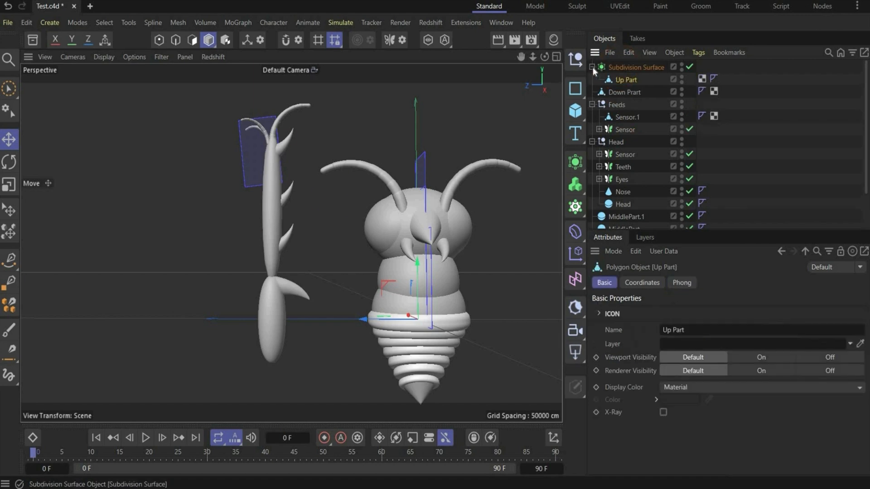
pyautogui.click(591, 67)
pyautogui.click(618, 67)
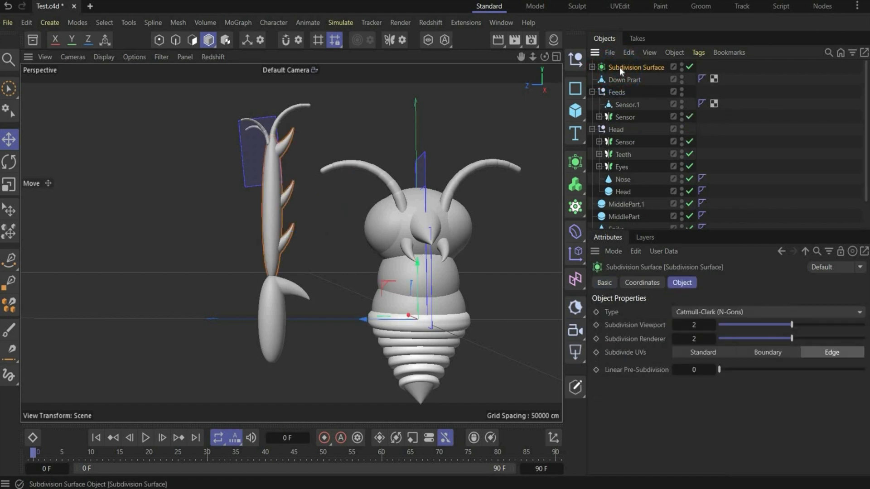
pyautogui.rightClick(619, 67)
pyautogui.click(670, 325)
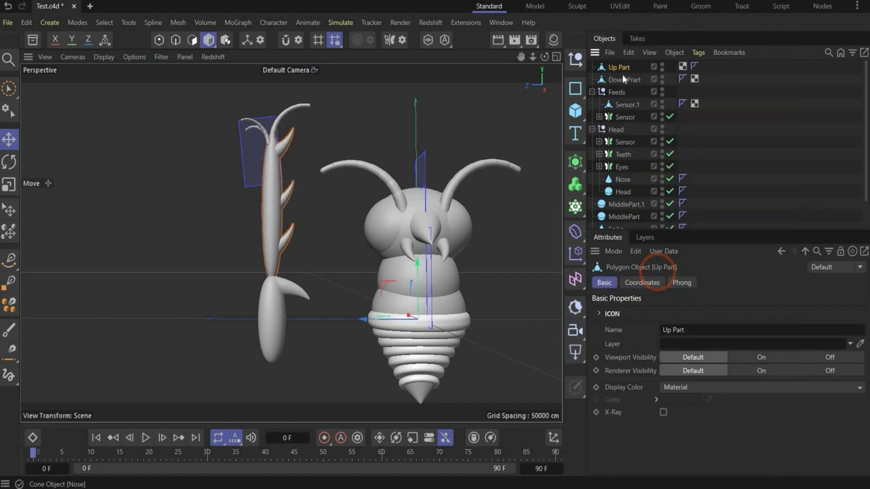
# Add a Volume Mesher containing a Volume Builder and nest the Up Part mesh under the builder.
pyautogui.click(592, 92)
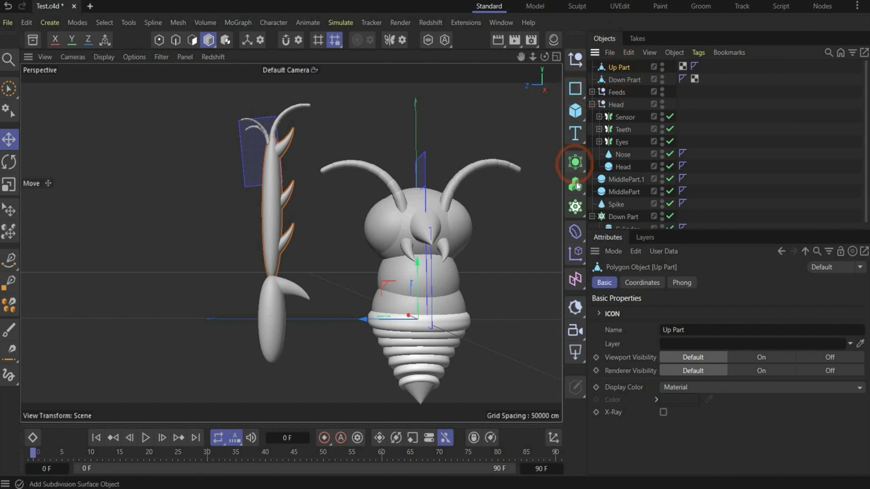
pyautogui.click(578, 186)
pyautogui.click(577, 186)
pyautogui.click(618, 226)
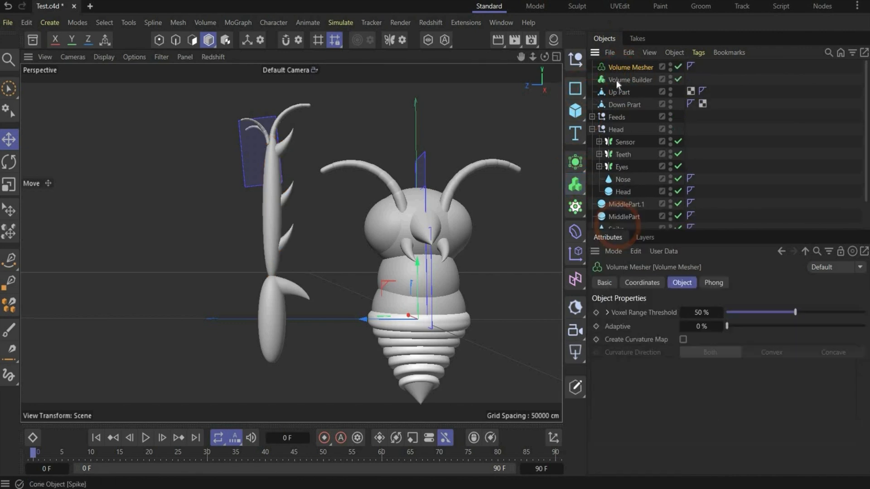
pyautogui.moveTo(616, 81); pyautogui.dragTo(635, 80)
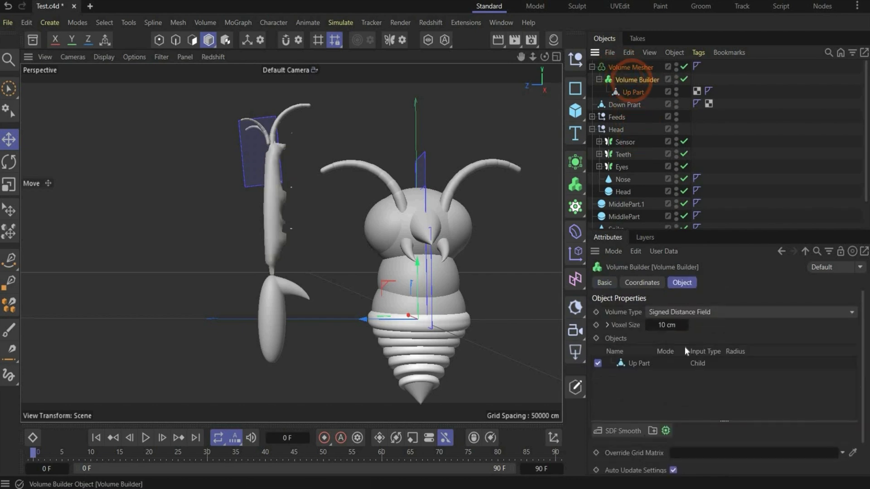
# Set the voxel size of the upper leg's Volume Builder to 1.2 cm.
pyautogui.doubleClick(674, 326)
pyautogui.write('1')
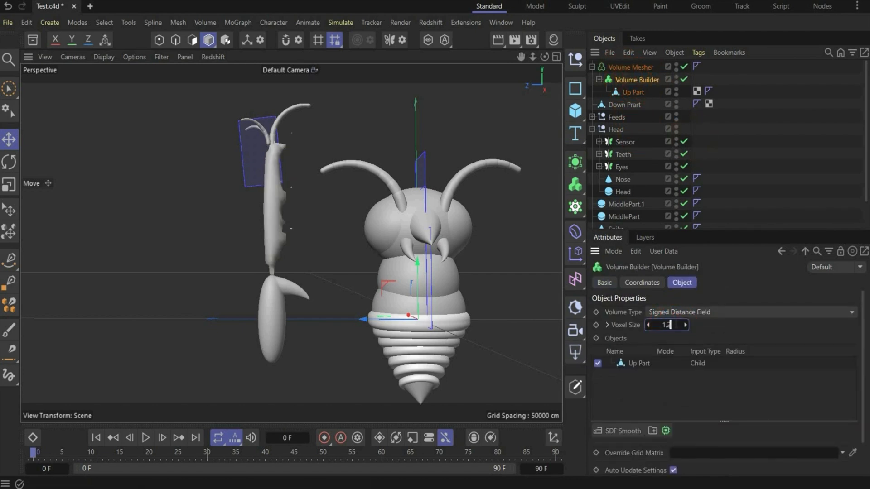
pyautogui.write(',2')
pyautogui.press('Return')
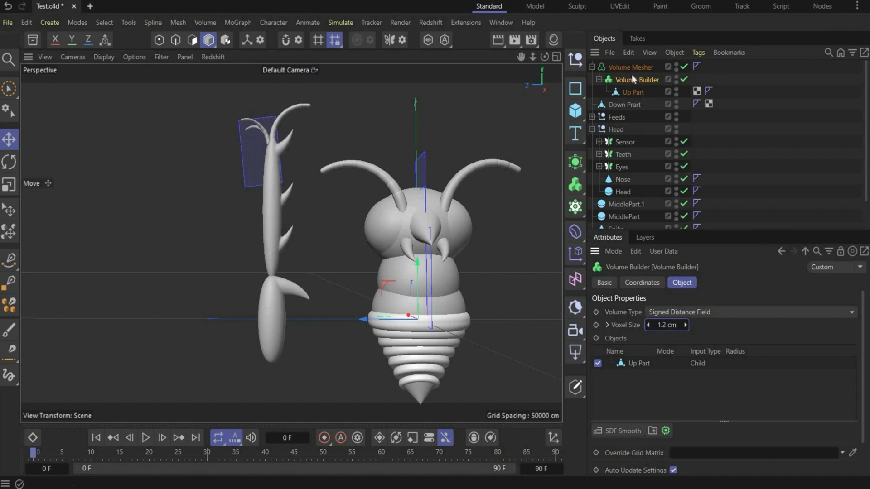
# Bake the upper leg's Volume Mesher into one mesh named Up Part, and move it with Down Prart into the Feeds group.
pyautogui.rightClick(630, 68)
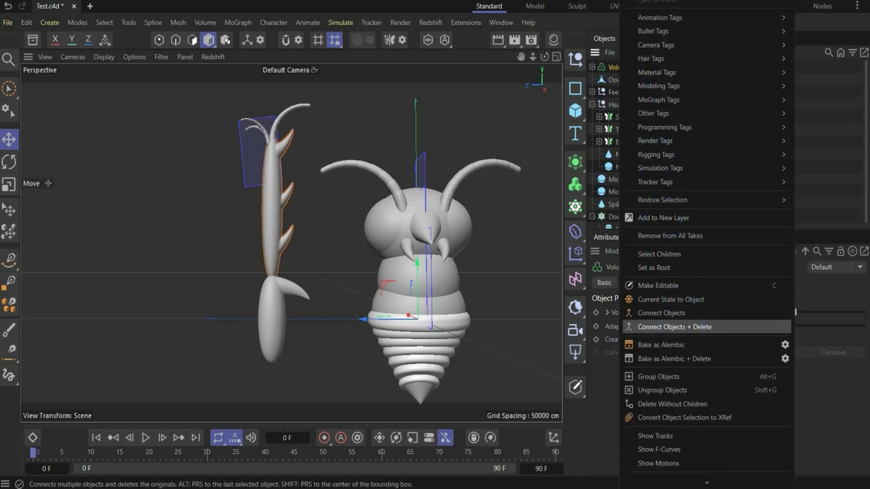
pyautogui.click(681, 326)
pyautogui.doubleClick(629, 68)
pyautogui.write('Up')
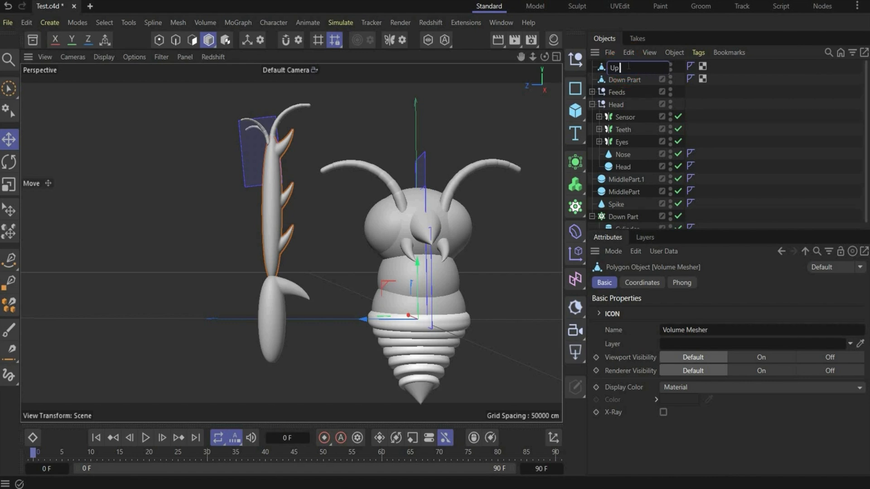
pyautogui.write(' Part')
pyautogui.press('Return')
pyautogui.moveTo(627, 64); pyautogui.dragTo(619, 84)
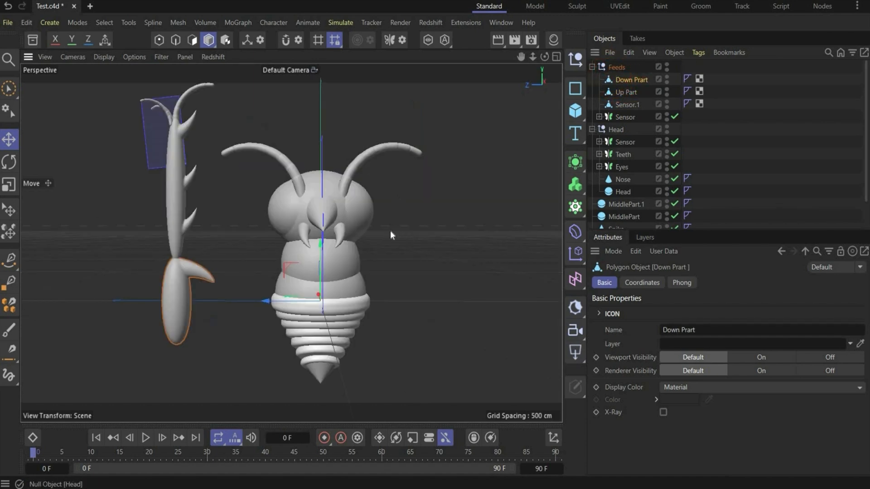
# Merge the Nose, Head and Teeth objects with Connect Objects + Delete and rename the merged mesh Head.
pyautogui.click(318, 207)
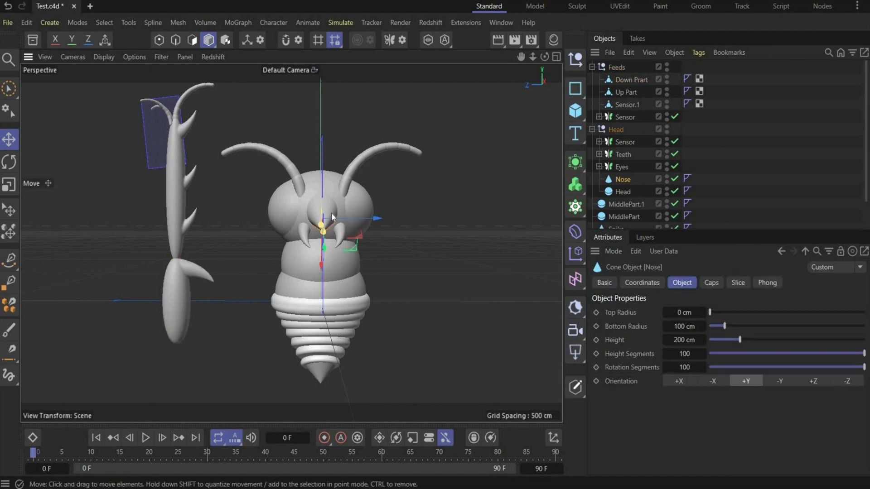
pyautogui.keyDown('ctrl'); pyautogui.click(619, 192); pyautogui.keyUp('ctrl')
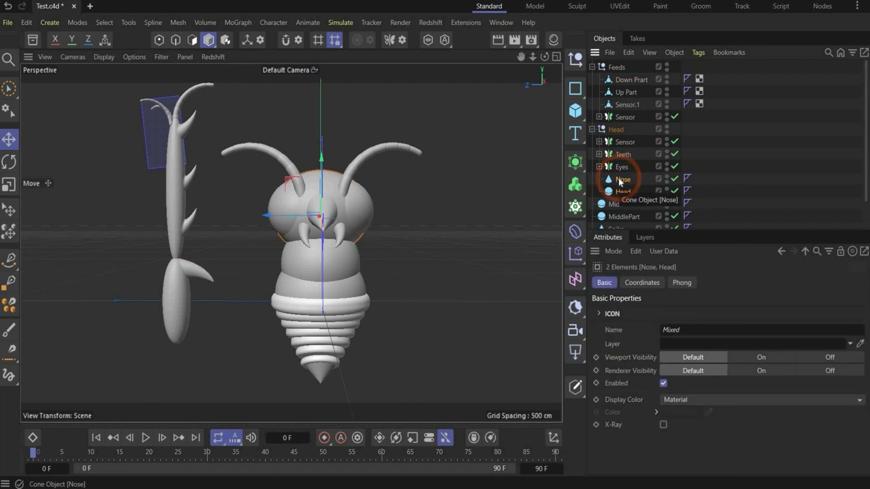
pyautogui.keyDown('ctrl'); pyautogui.click(629, 153); pyautogui.keyUp('ctrl')
pyautogui.rightClick(629, 154)
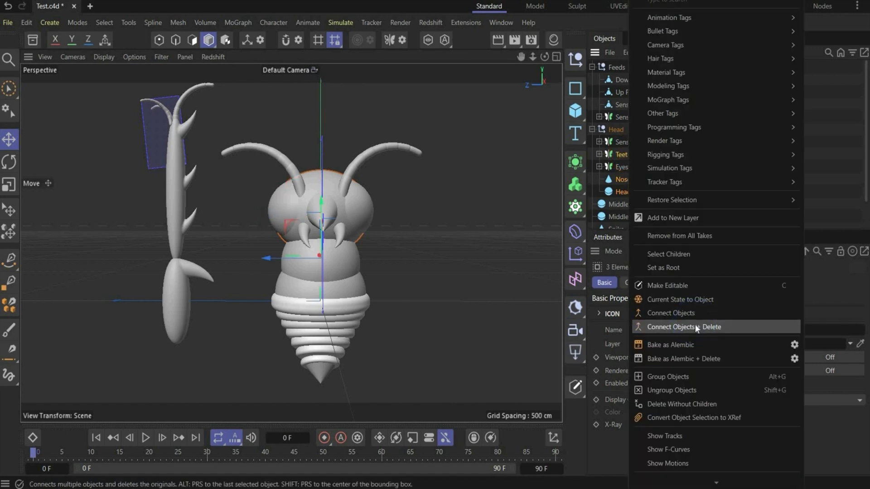
pyautogui.click(689, 327)
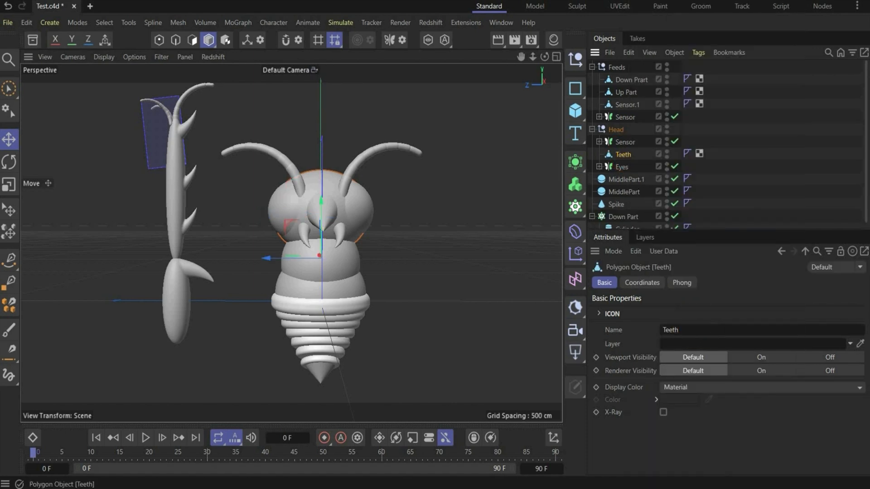
pyautogui.doubleClick(625, 154)
pyautogui.write('Head')
pyautogui.press('Return')
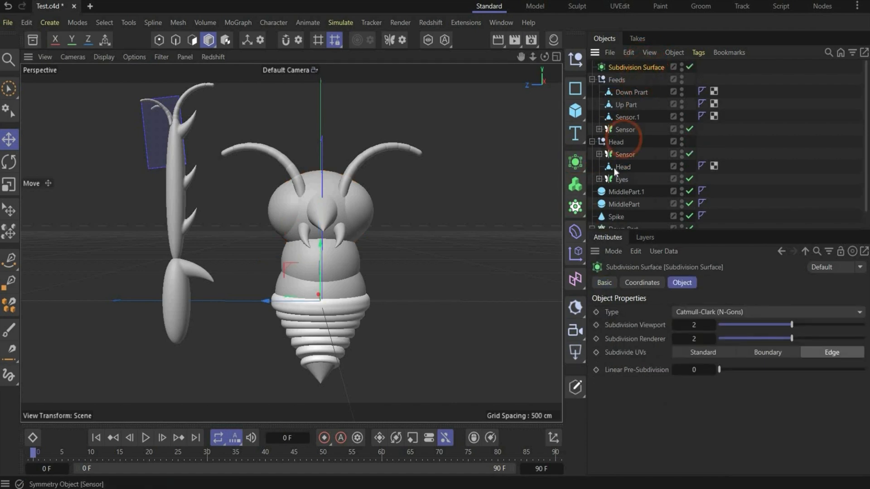
# Nest the Head mesh under a new Subdivision Surface and bake it into one mesh with Connect Objects + Delete.
pyautogui.moveTo(614, 167); pyautogui.dragTo(624, 69)
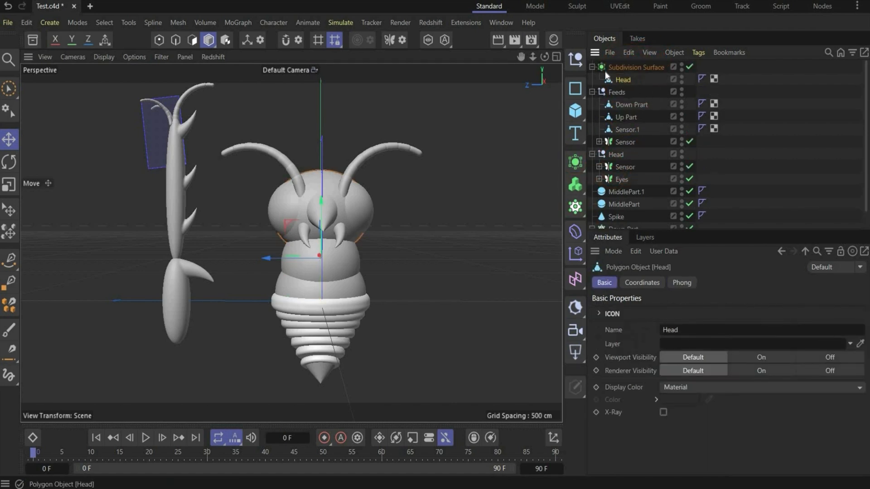
pyautogui.rightClick(631, 67)
pyautogui.click(689, 324)
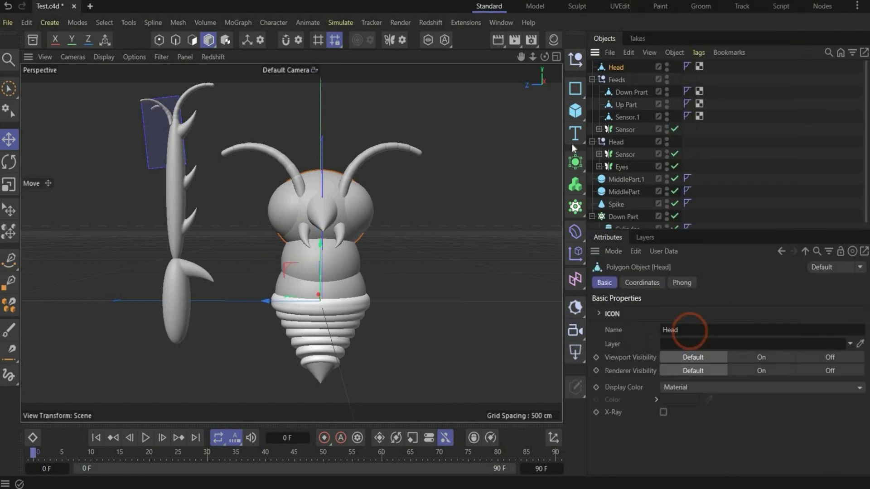
# Add a Volume Mesher containing a Volume Builder and nest the Head mesh under the builder.
pyautogui.click(576, 184)
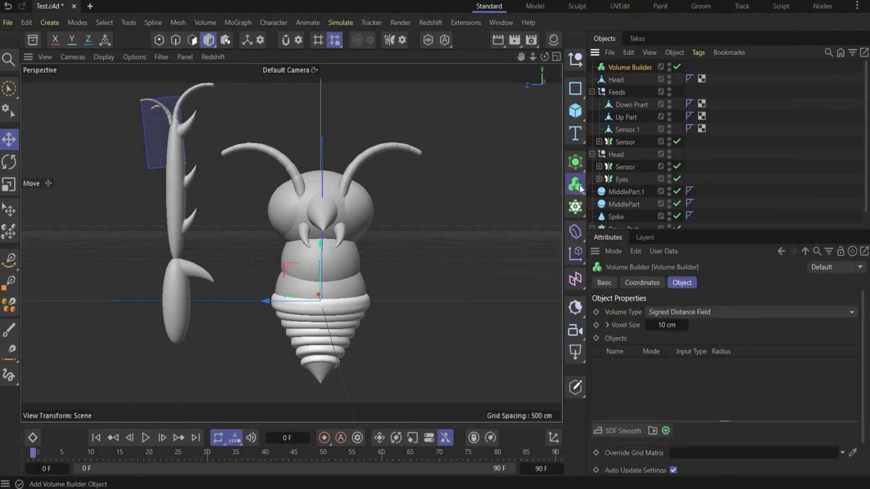
pyautogui.moveTo(575, 184); pyautogui.dragTo(616, 221)
pyautogui.click(616, 221)
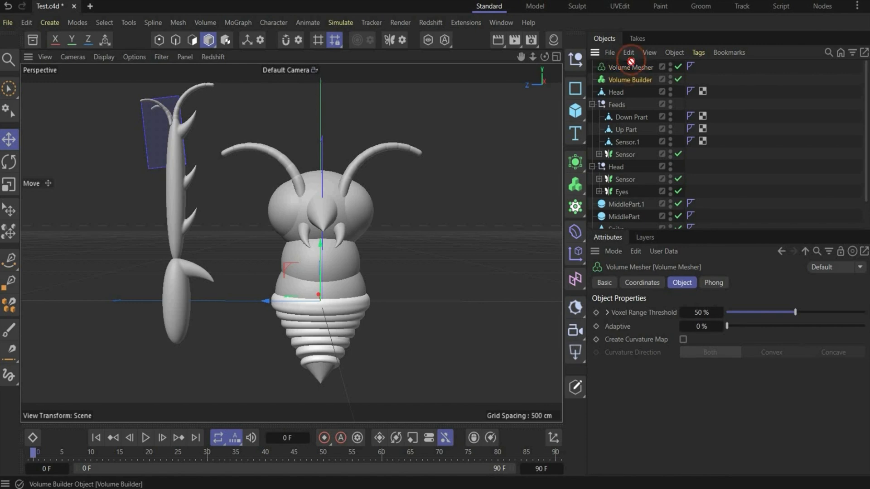
pyautogui.click(630, 80)
pyautogui.moveTo(619, 90); pyautogui.dragTo(628, 79)
# Set the voxel size of the head's Volume Builder to 1.2 cm.
pyautogui.click(645, 81)
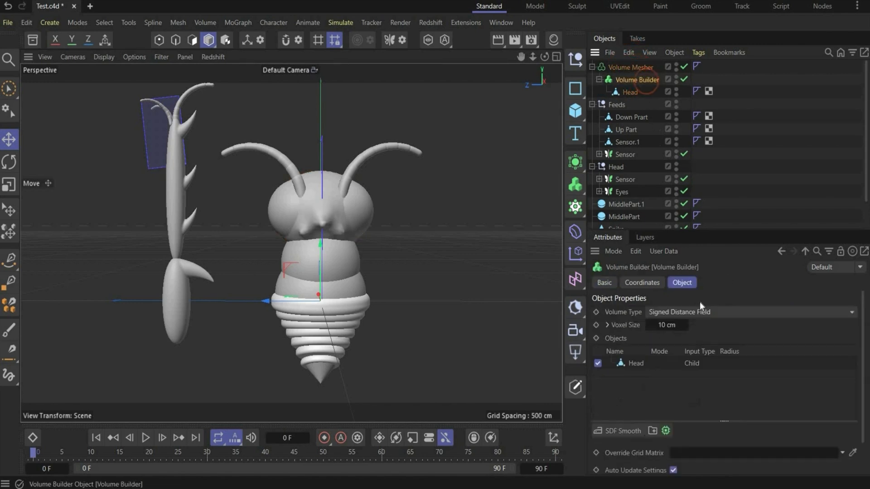
pyautogui.doubleClick(666, 326)
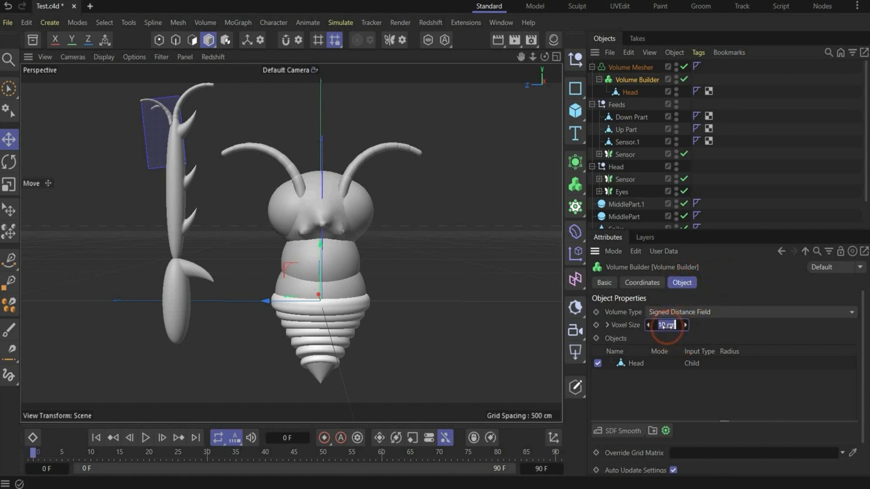
pyautogui.press('BackSpace')
pyautogui.write('1.2')
pyautogui.press('Return')
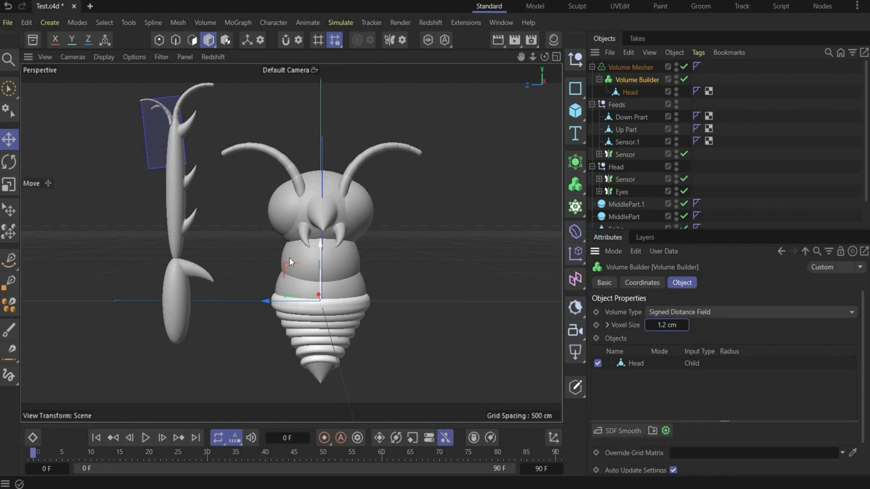
# Bake the head's Volume Mesher with Connect Objects + Delete, rename it Head and move it into the Head group.
pyautogui.rightClick(609, 71)
pyautogui.click(707, 326)
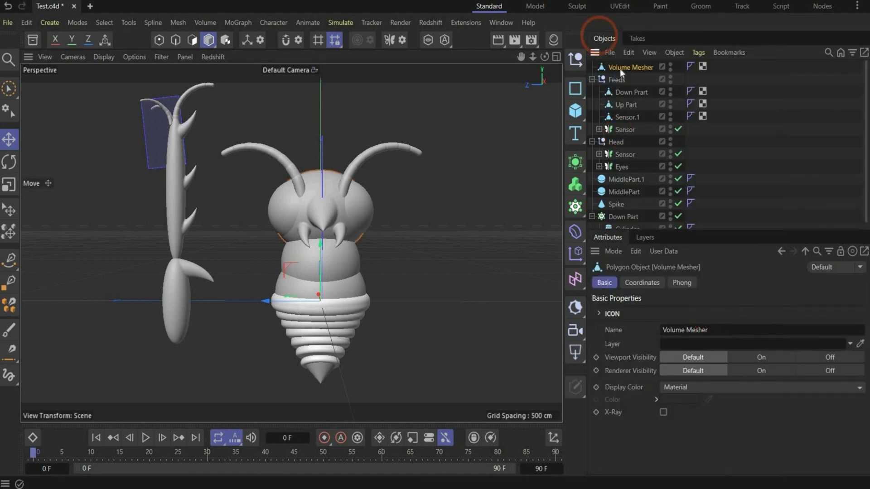
pyautogui.doubleClick(619, 68)
pyautogui.write('Head')
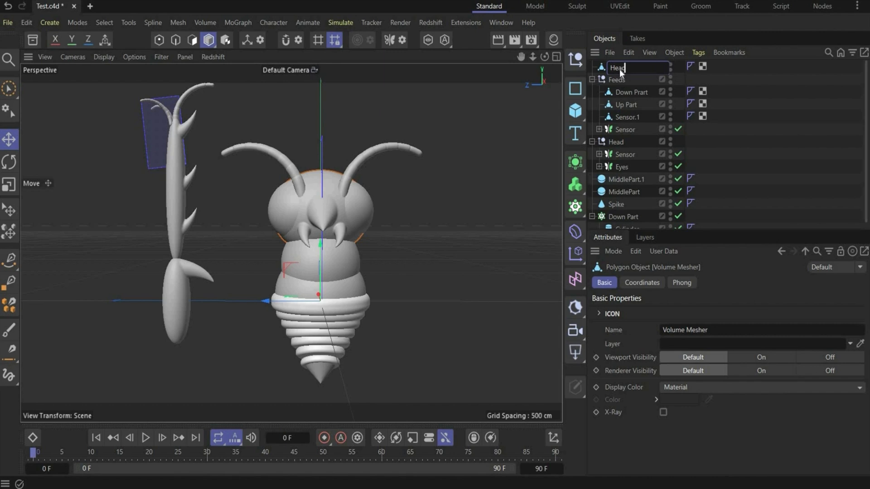
pyautogui.press('Return')
pyautogui.moveTo(619, 68); pyautogui.dragTo(609, 142)
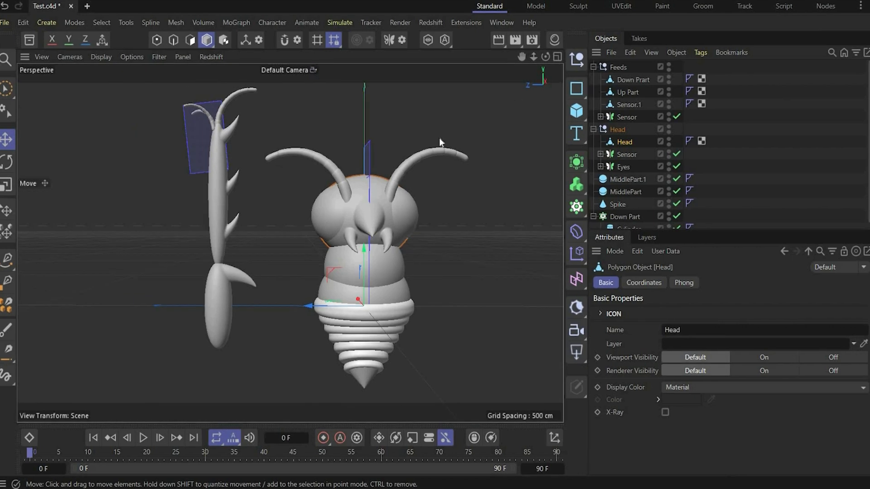
# Switch to the Sculpt layout and bring up the object hierarchy.
pyautogui.click(577, 9)
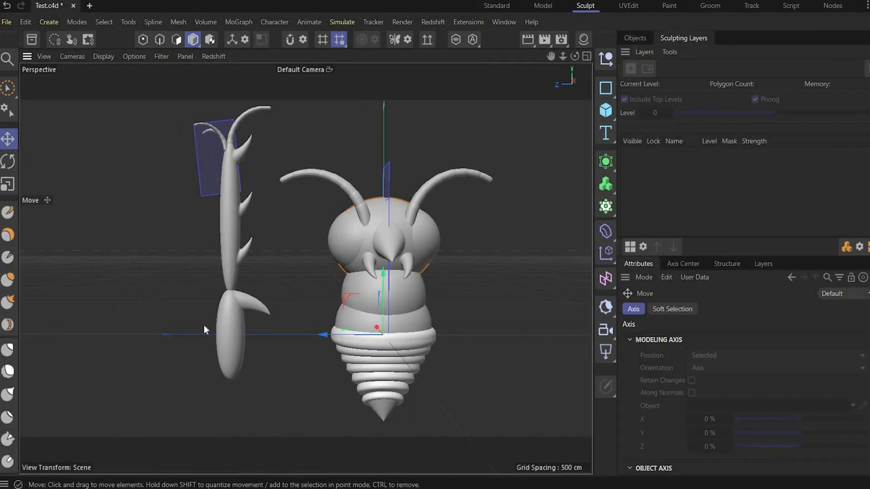
pyautogui.scroll(2, 203, 325)
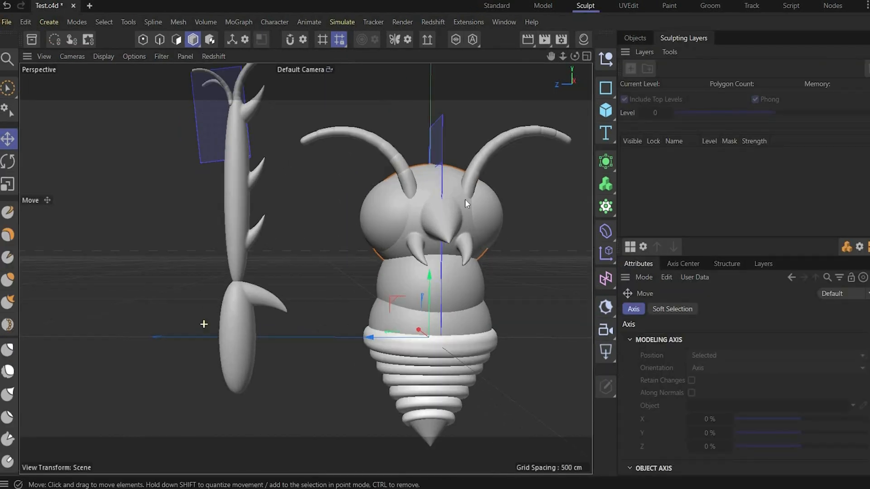
pyautogui.click(643, 40)
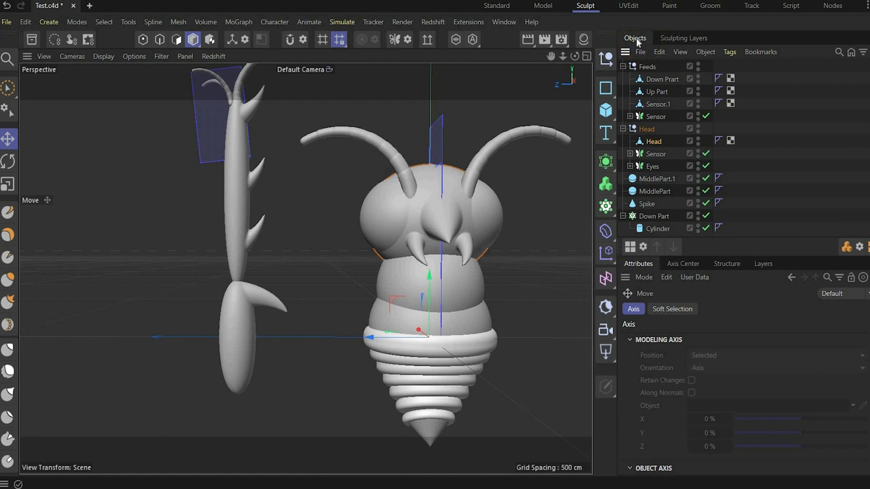
# Smooth the junction between the spike and the body of Down Prart with the Smooth sculpting brush.
pyautogui.click(246, 322)
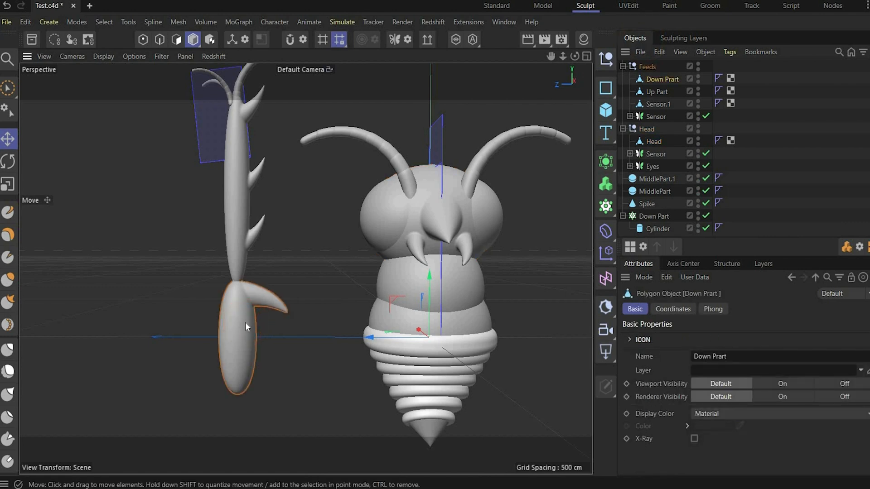
pyautogui.click(9, 372)
pyautogui.scroll(3, 256, 281)
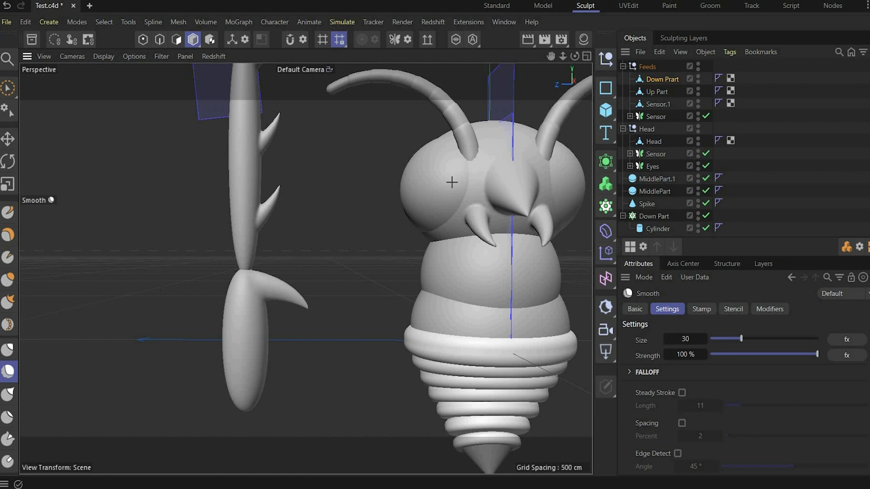
pyautogui.moveTo(573, 58); pyautogui.dragTo(812, 57)
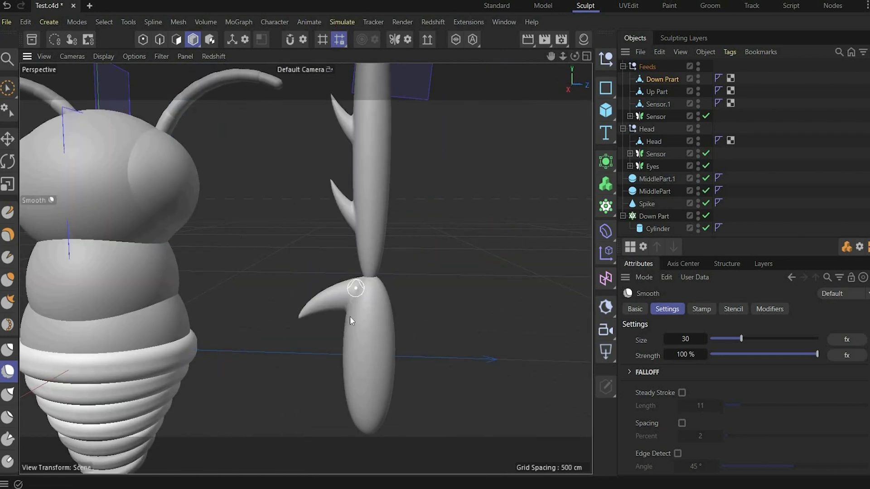
pyautogui.moveTo(346, 312); pyautogui.dragTo(363, 289)
# Smooth the surface of Up Part around its spikes with the Smooth sculpting brush.
pyautogui.click(653, 92)
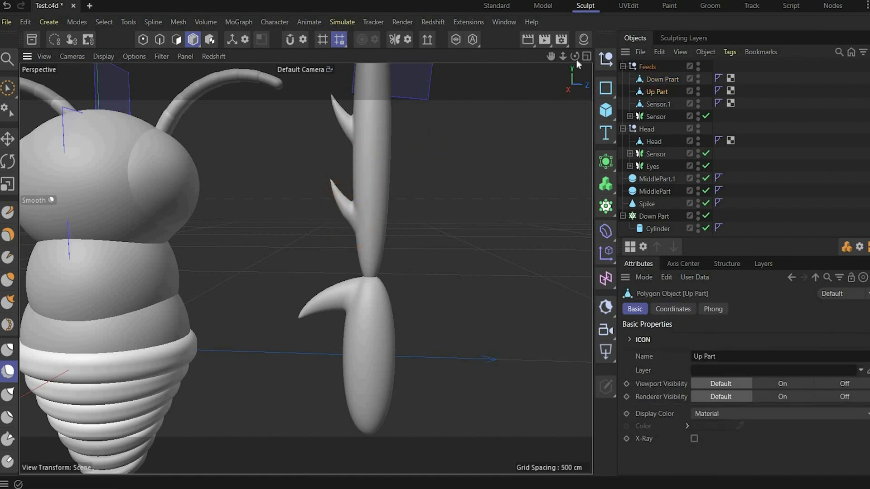
pyautogui.moveTo(575, 56); pyautogui.dragTo(666, 74)
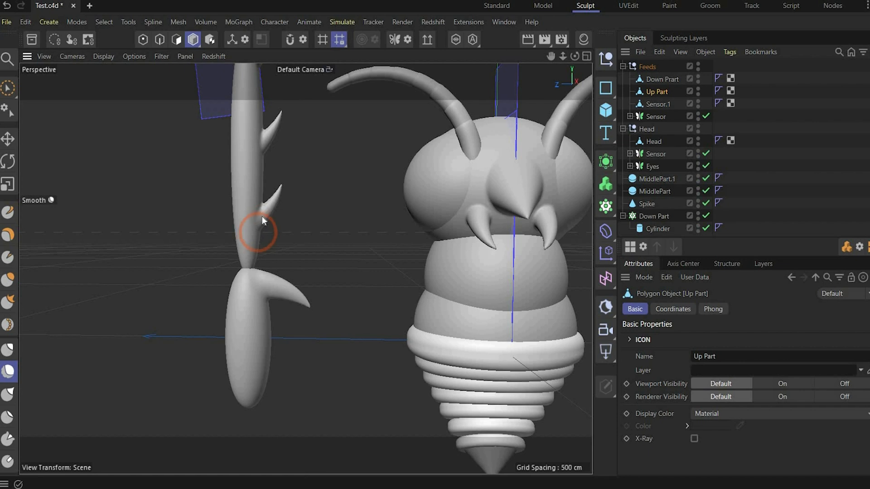
pyautogui.moveTo(575, 57); pyautogui.dragTo(305, 269)
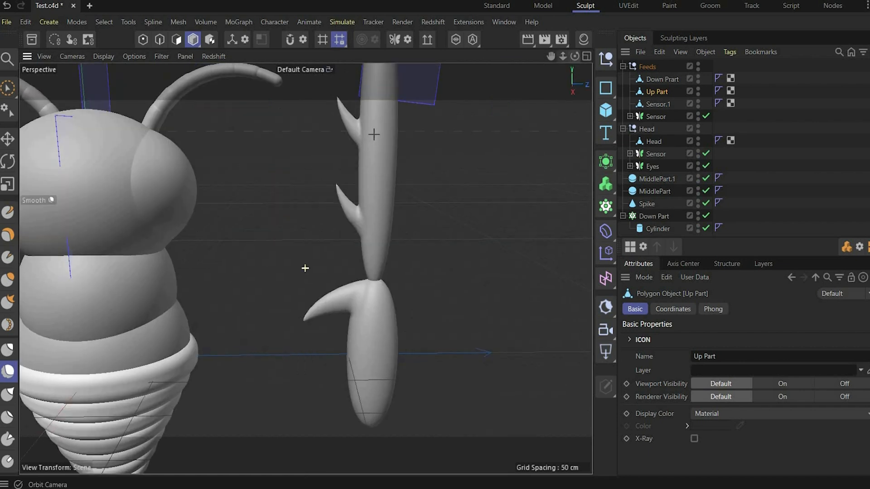
pyautogui.moveTo(374, 135); pyautogui.dragTo(373, 131)
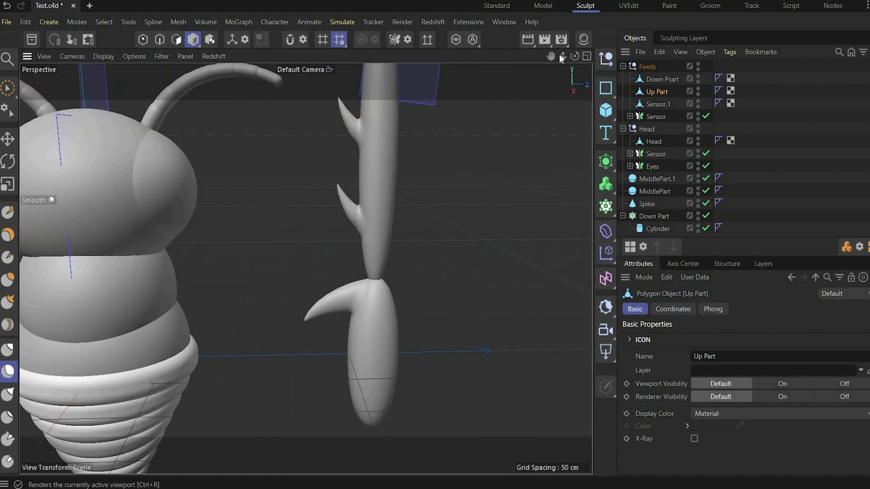
pyautogui.moveTo(575, 57); pyautogui.dragTo(306, 268)
# Set the Grab brush size to 150 and reshape the side of Up Part opposite its spikes.
pyautogui.moveTo(550, 57); pyautogui.dragTo(303, 204)
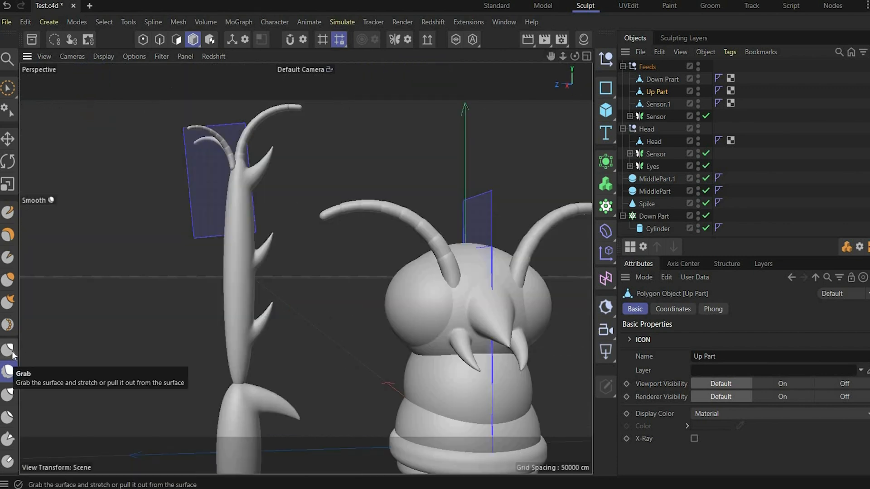
pyautogui.click(13, 356)
pyautogui.doubleClick(671, 339)
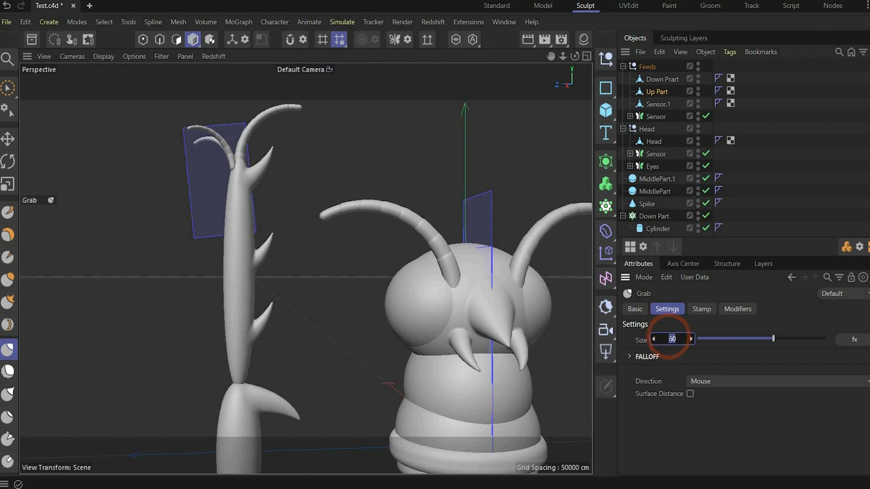
pyautogui.write('150')
pyautogui.press('Return')
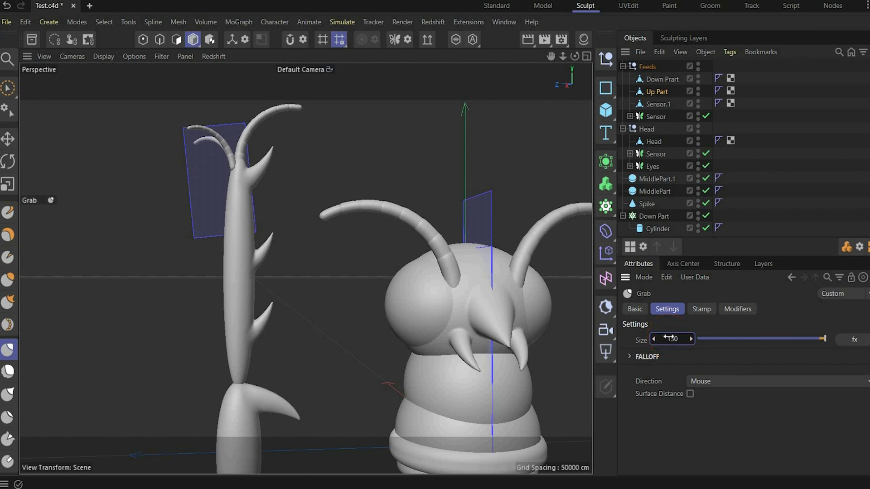
pyautogui.moveTo(551, 58); pyautogui.dragTo(557, 4)
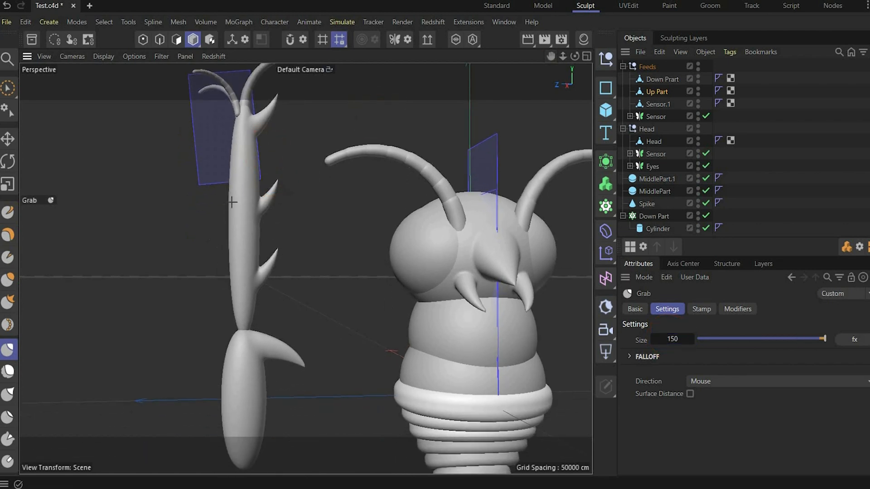
pyautogui.click(233, 206)
pyautogui.click(236, 211)
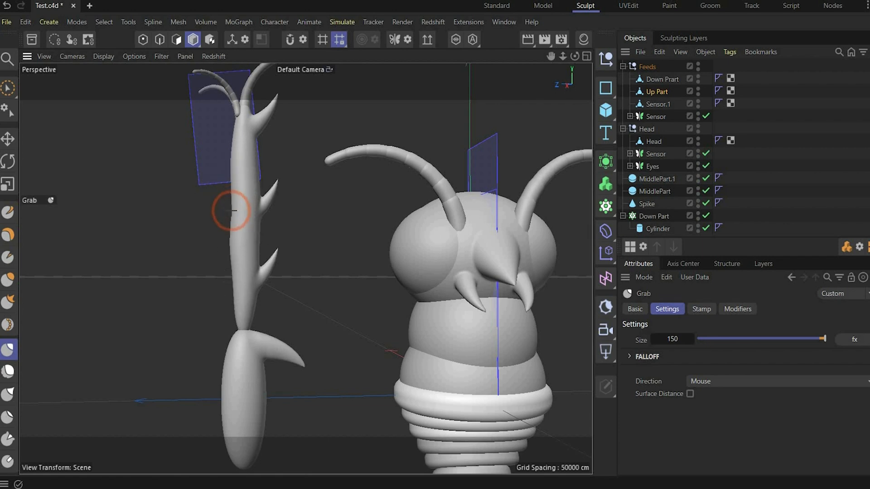
pyautogui.click(233, 279)
# Reshape the side of Down Prart opposite its spike with the Grab brush.
pyautogui.click(656, 78)
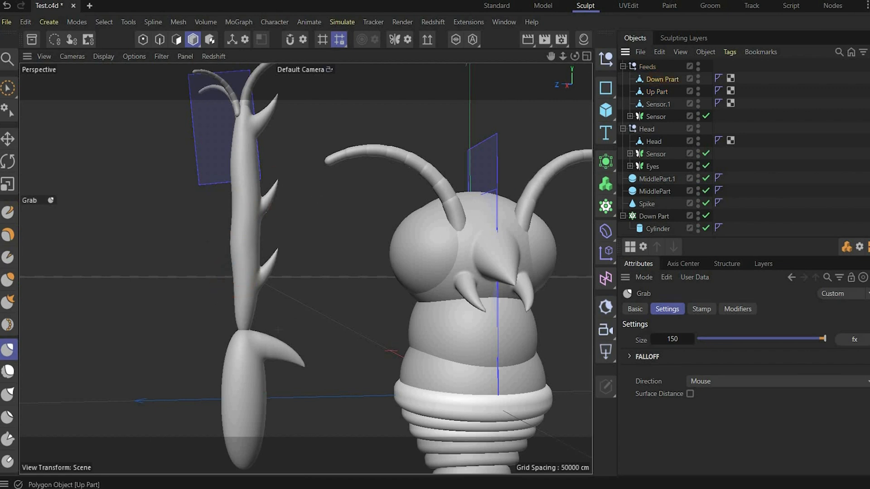
pyautogui.click(231, 347)
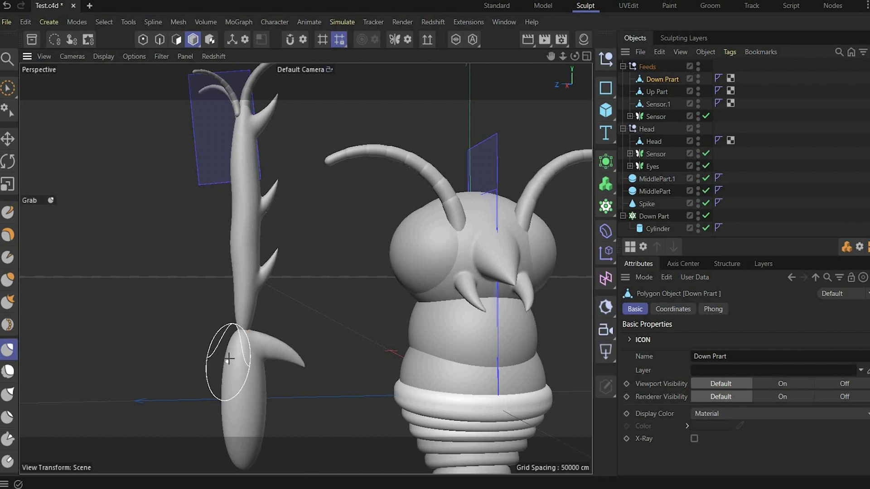
pyautogui.moveTo(227, 364); pyautogui.dragTo(231, 363)
pyautogui.scroll(-2, 185, 249)
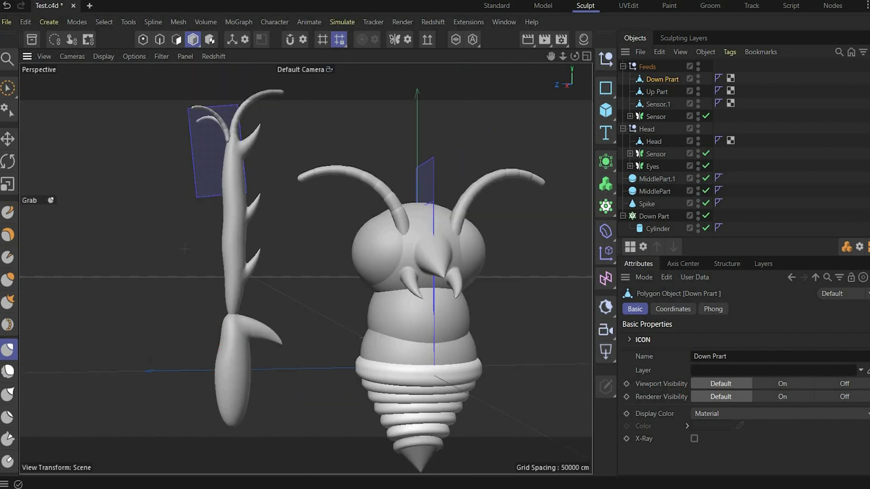
# Hide the head's Sensor symmetry and smooth the Head mesh around the base of one mandible with the Smooth brush.
pyautogui.click(661, 142)
pyautogui.press('o')
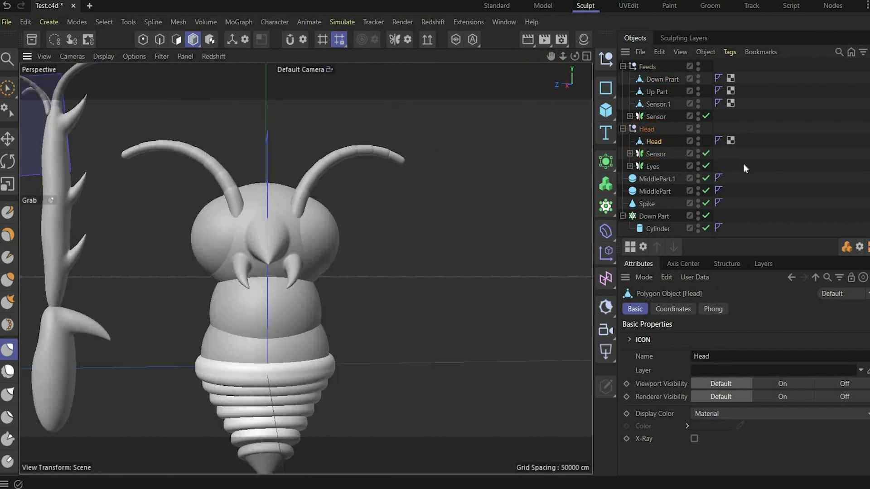
pyautogui.click(707, 154)
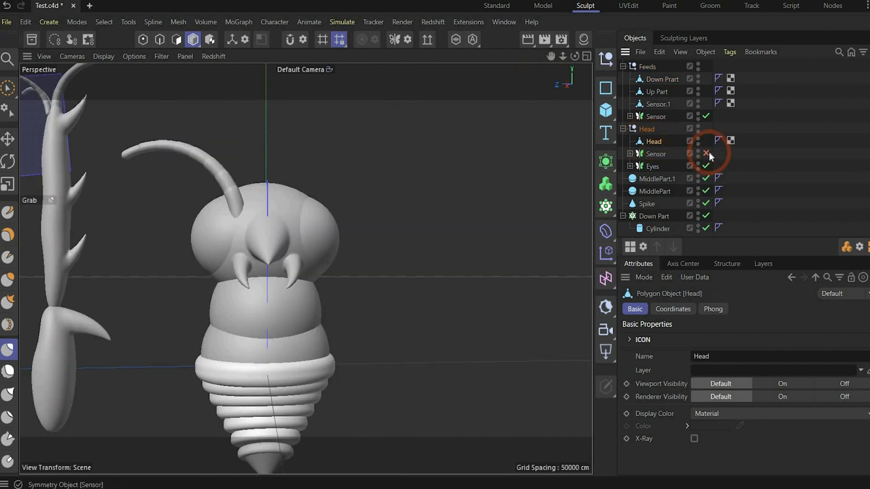
pyautogui.click(8, 371)
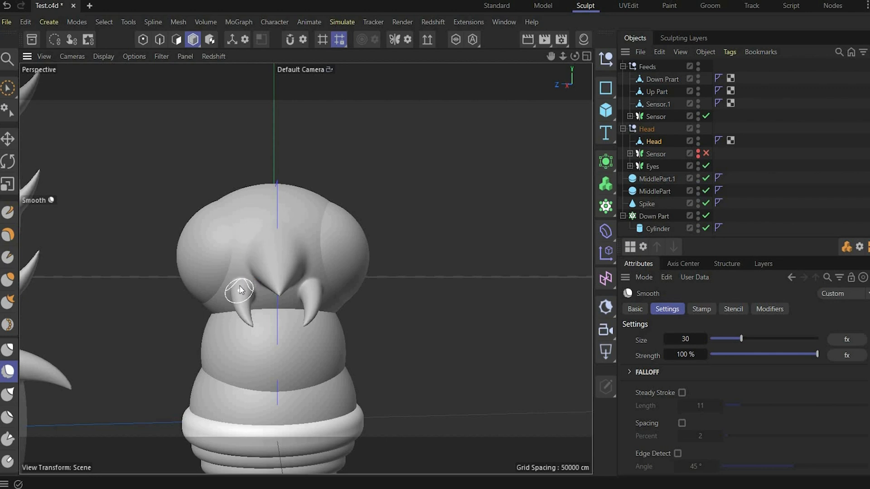
pyautogui.moveTo(243, 280)
pyautogui.mouseDown()
pyautogui.moveTo(252, 284)
pyautogui.moveTo(244, 285)
pyautogui.mouseUp()
# Raise a ridge along the inner edge of one eye using the Inflate brush at size 20 and 30% strength.
pyautogui.click(8, 280)
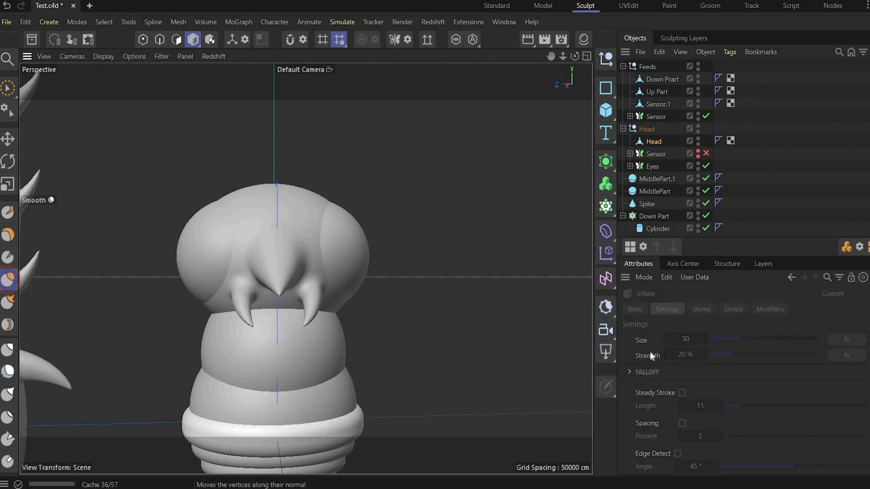
pyautogui.click(685, 340)
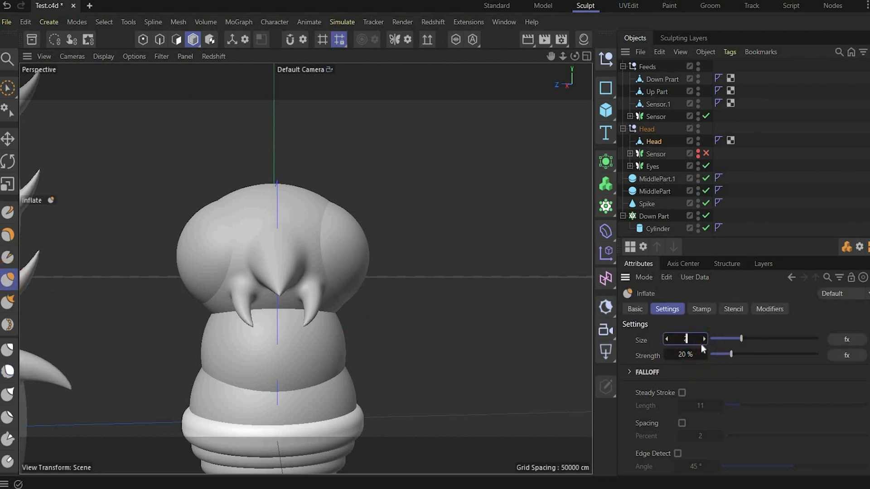
pyautogui.write('20')
pyautogui.press('Return')
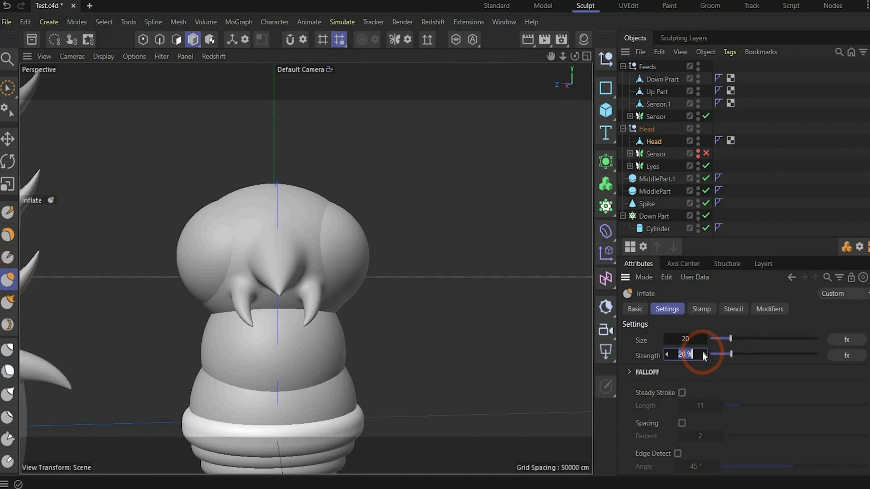
pyautogui.click(703, 354)
pyautogui.write('30')
pyautogui.press('Return')
pyautogui.scroll(2, 312, 317)
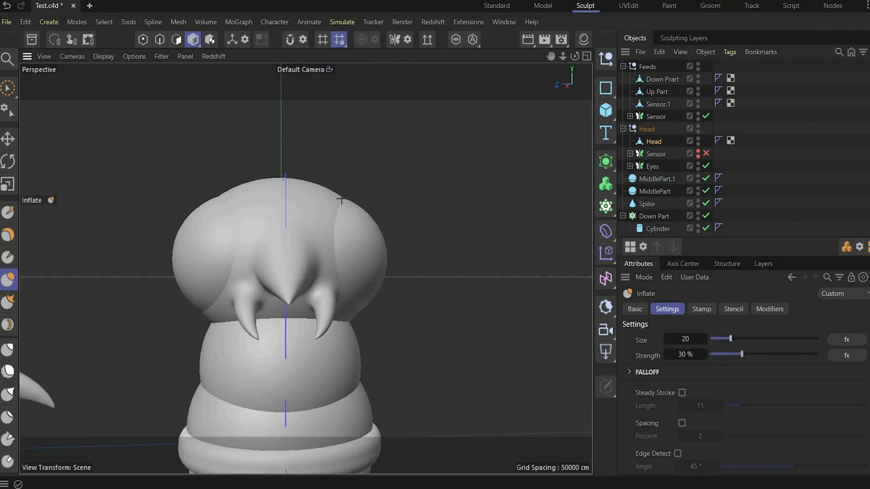
pyautogui.moveTo(341, 199); pyautogui.dragTo(335, 231)
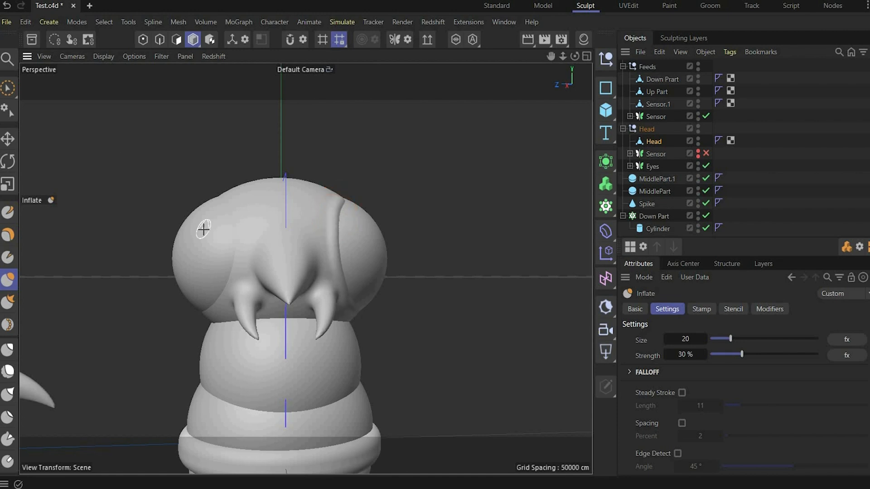
# Undo the last stray stroke and raise a matching Inflate ridge along the inner and lower edge of the other eye.
pyautogui.hotkey('ctrl', 'z')
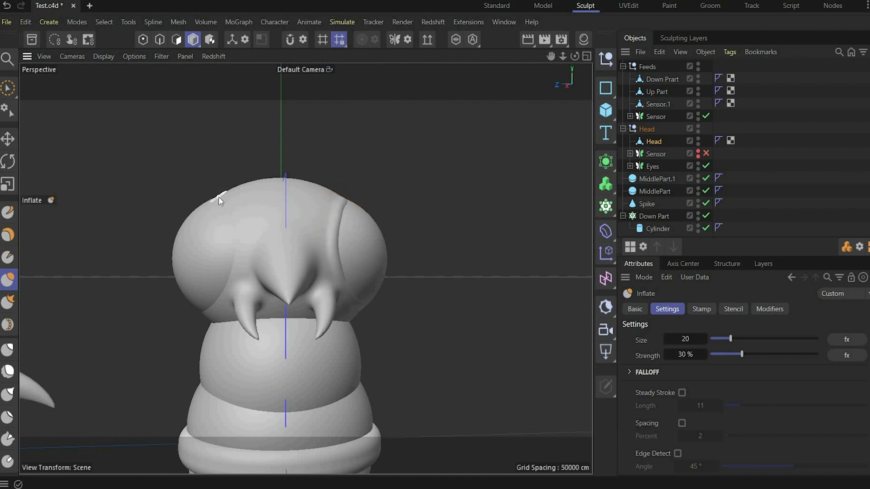
pyautogui.moveTo(219, 197); pyautogui.dragTo(235, 240)
pyautogui.moveTo(226, 287); pyautogui.dragTo(202, 312)
# Inflate the bases of both mandibles where they join the head.
pyautogui.scroll(2, 298, 362)
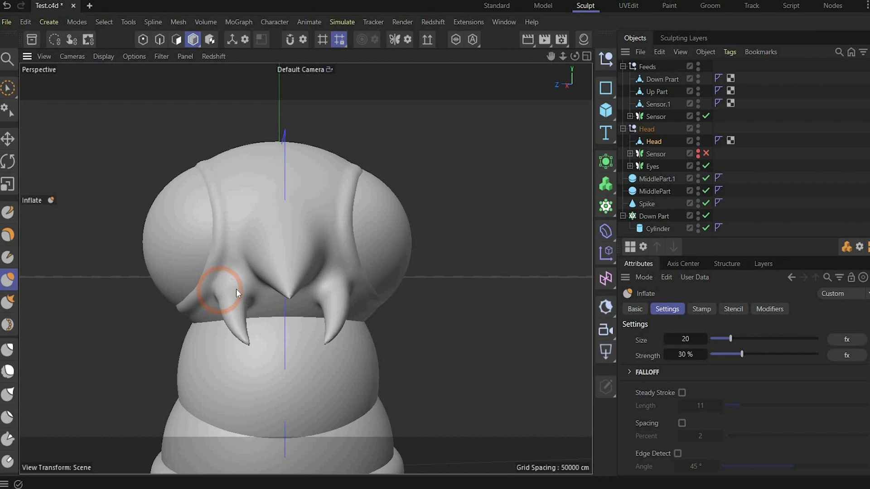
pyautogui.moveTo(236, 289); pyautogui.dragTo(251, 297)
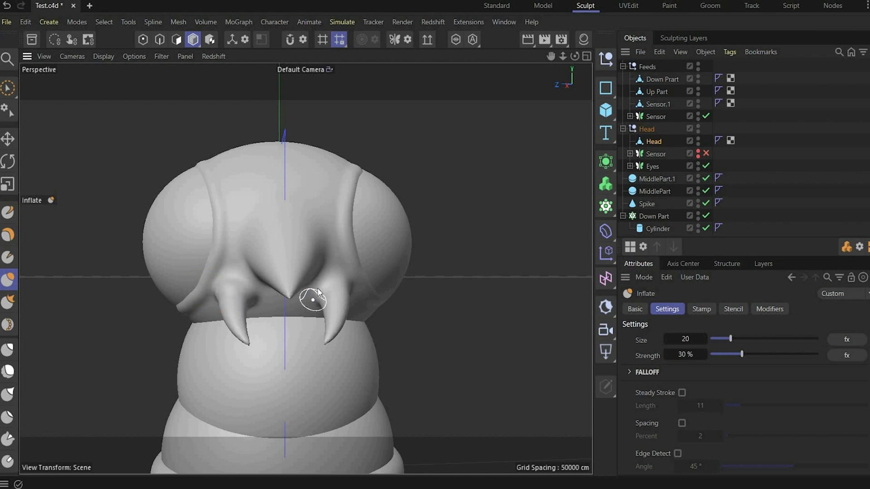
pyautogui.moveTo(323, 292); pyautogui.dragTo(348, 294)
pyautogui.scroll(-2, 354, 310)
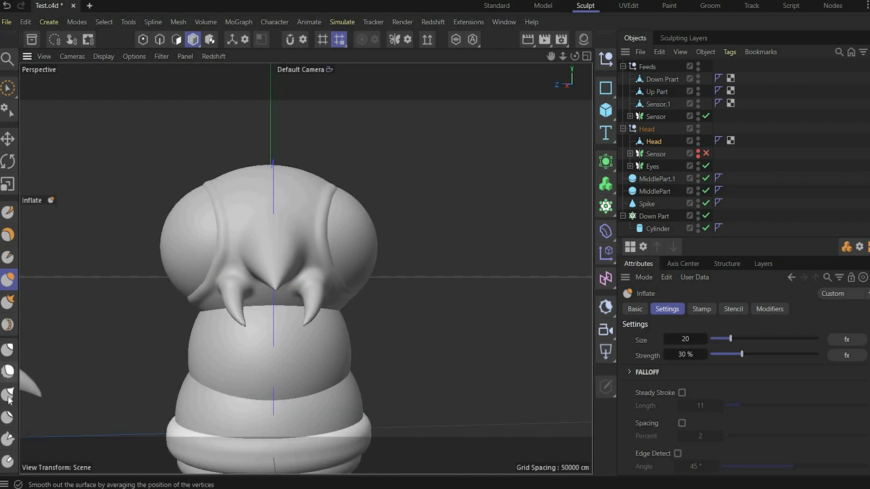
# Set the Flatten brush to size 75 and 20% strength and work on the forehead between the eyes.
pyautogui.click(8, 420)
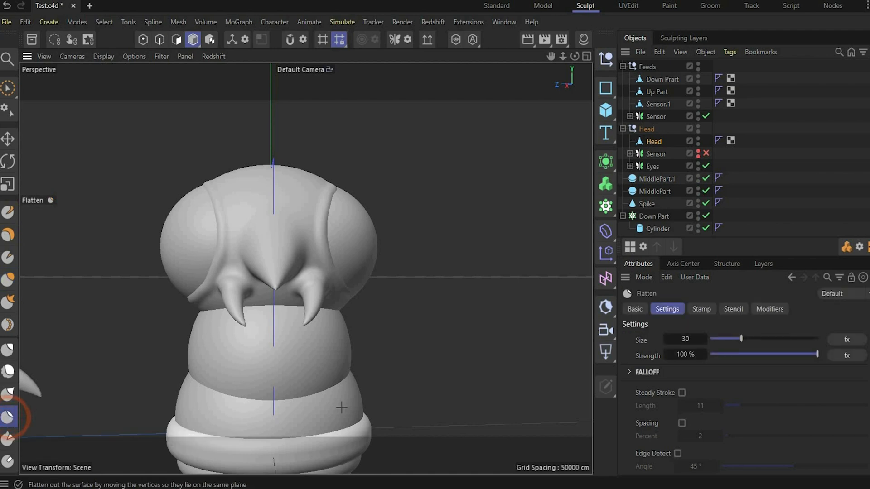
pyautogui.moveTo(685, 339); pyautogui.dragTo(686, 340)
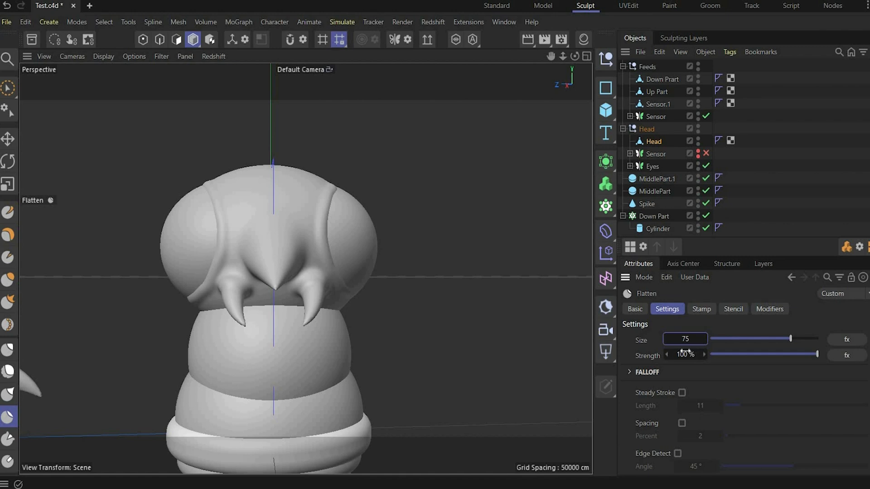
pyautogui.doubleClick(685, 354)
pyautogui.write('20')
pyautogui.press('Return')
pyautogui.moveTo(266, 234)
pyautogui.keyDown('alt'); pyautogui.mouseDown()
pyautogui.moveTo(305, 268)
pyautogui.moveTo(315, 185)
pyautogui.moveTo(272, 233)
pyautogui.moveTo(273, 189)
pyautogui.moveTo(272, 227)
pyautogui.moveTo(279, 222)
pyautogui.mouseUp(); pyautogui.keyUp('alt')
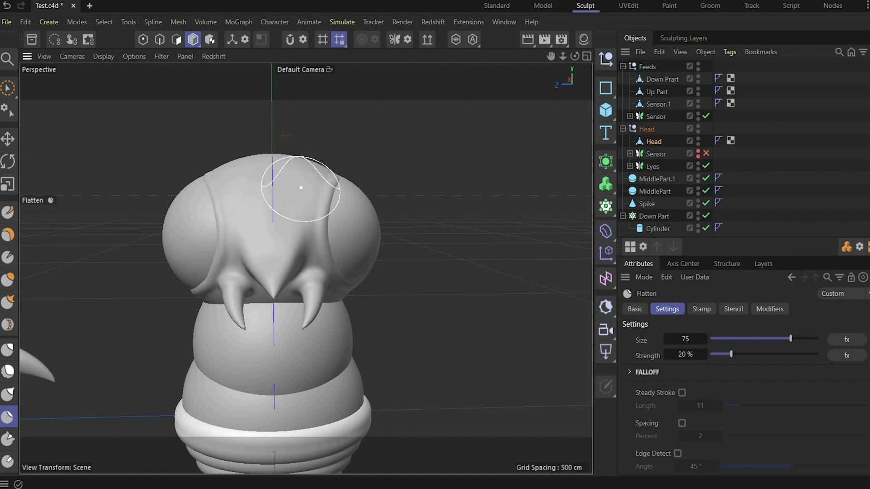
# Switch to the Standard layout and turn the head's Sensor symmetry back on.
pyautogui.scroll(-5, 284, 136)
pyautogui.scroll(2, 284, 135)
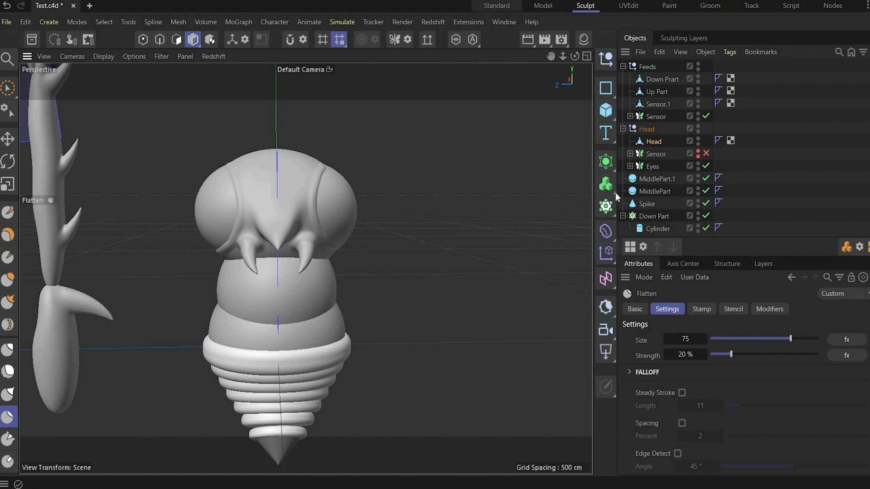
pyautogui.click(499, 7)
pyautogui.click(689, 155)
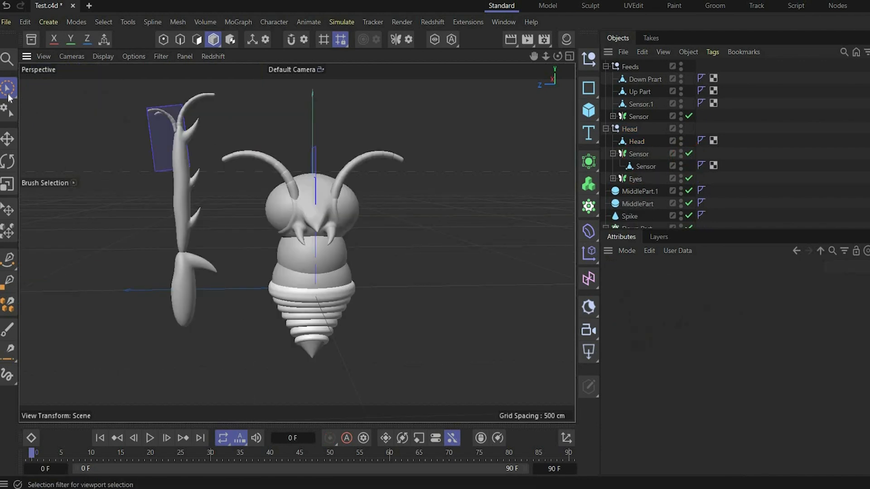
# Select Up Part and its sensors with Rectangle Selection and merge them using Connect Objects + Delete.
pyautogui.click(8, 94)
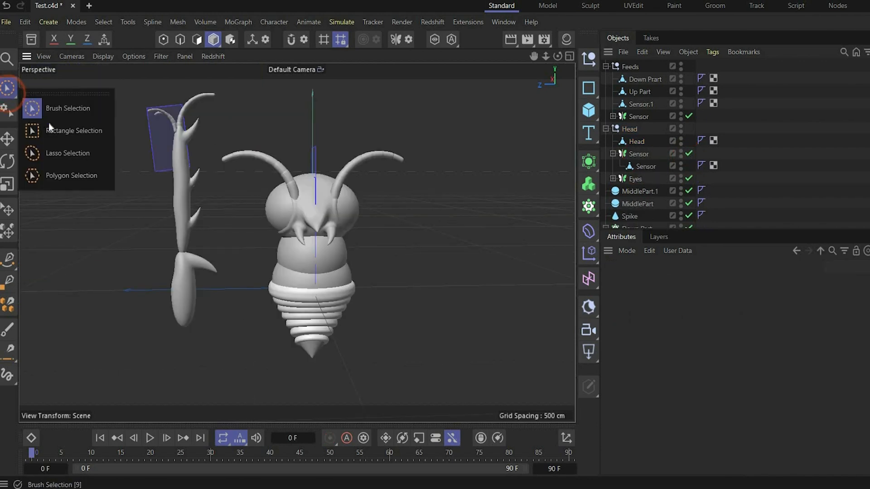
pyautogui.click(68, 130)
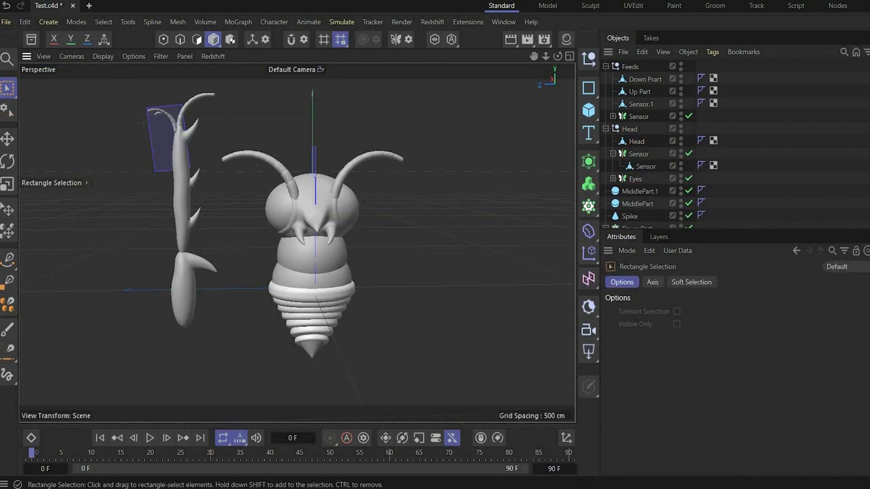
pyautogui.moveTo(120, 78); pyautogui.dragTo(210, 181)
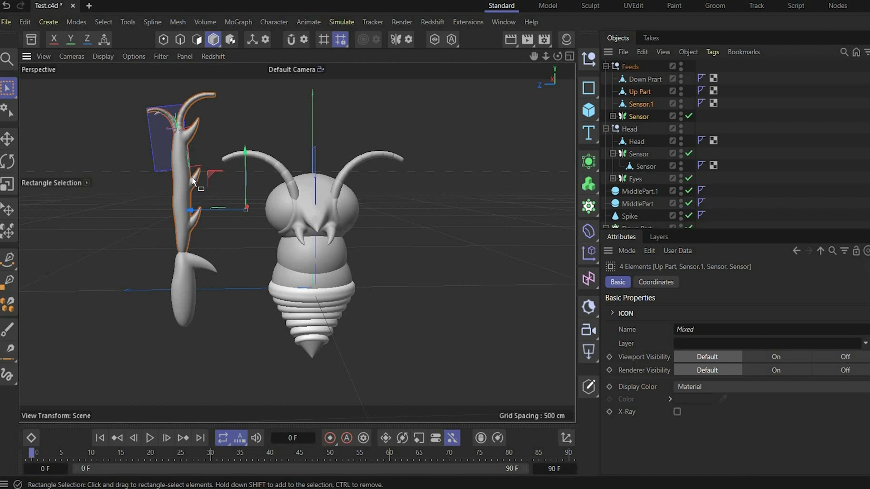
pyautogui.rightClick(648, 98)
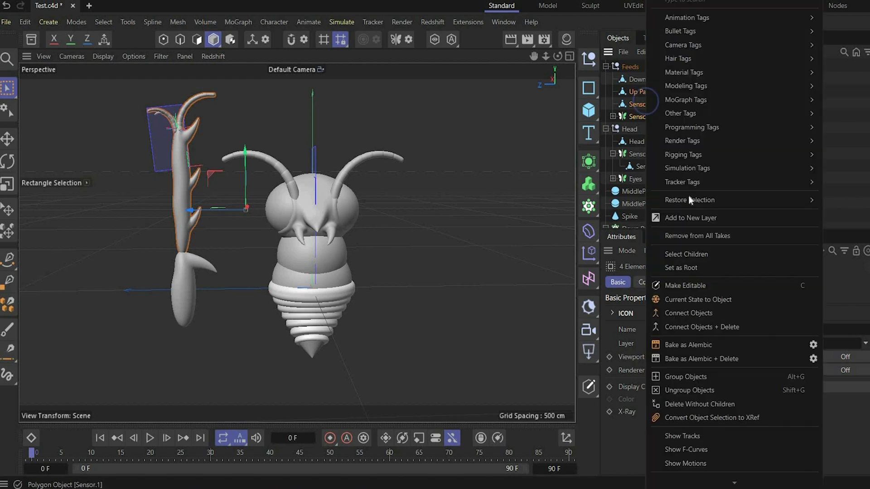
pyautogui.click(720, 328)
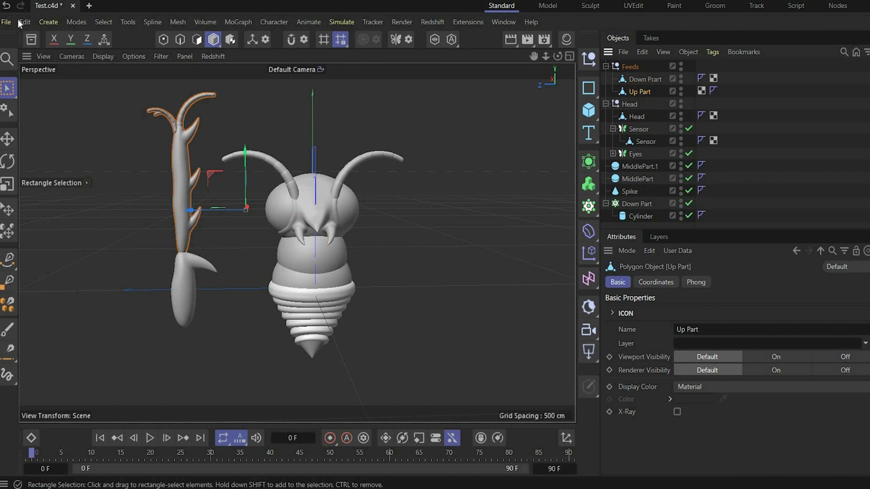
# Collapse the Feeds group and move it along Z to the other side of the body, to about -347 cm.
pyautogui.click(607, 67)
pyautogui.click(628, 67)
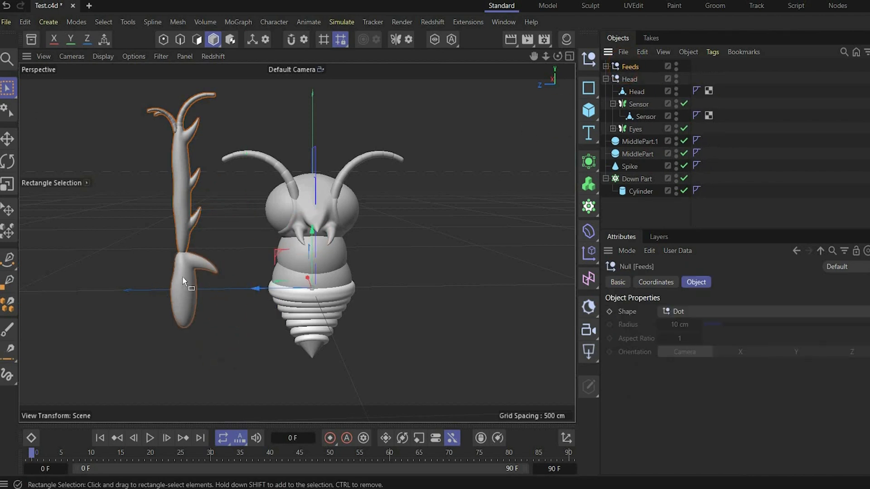
pyautogui.moveTo(257, 289); pyautogui.dragTo(441, 290)
pyautogui.keyDown('alt'); pyautogui.moveTo(441, 289); pyautogui.dragTo(450, 232); pyautogui.keyUp('alt')
# Scale the Feeds group to 0.7 on the X, Y and Z axes.
pyautogui.click(628, 66)
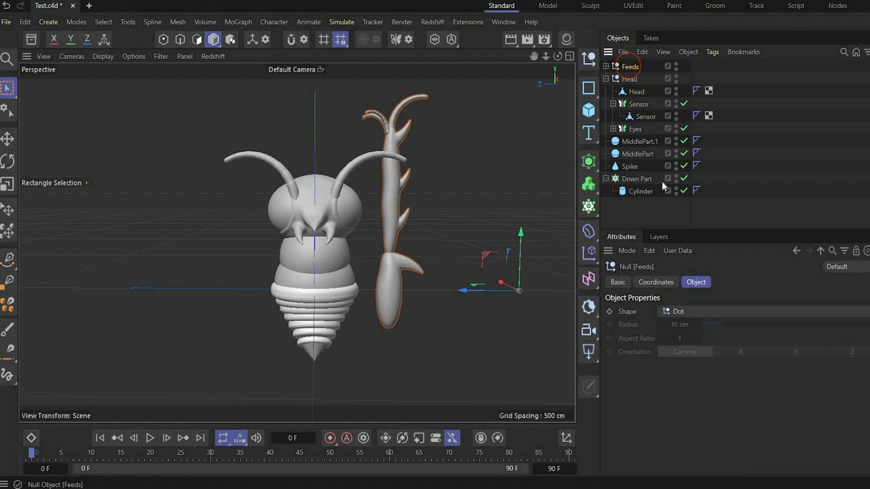
pyautogui.click(656, 281)
pyautogui.click(814, 329)
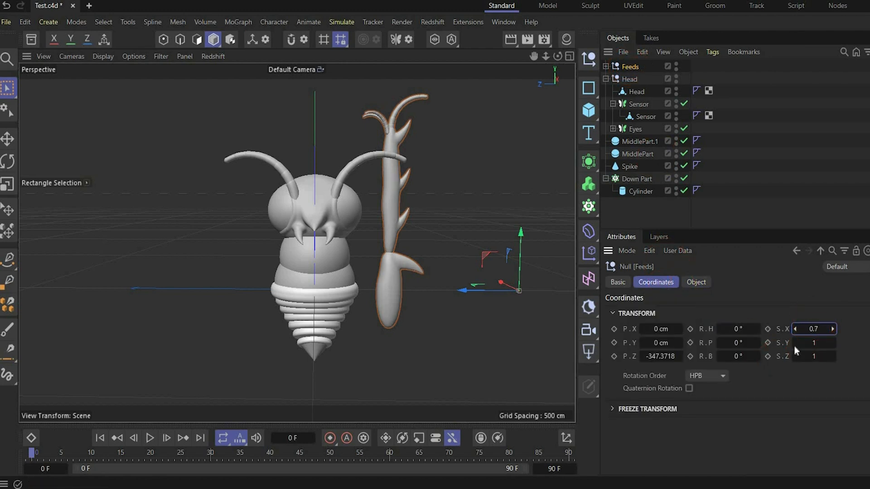
pyautogui.click(804, 343)
pyautogui.write('0.7')
pyautogui.press('Tab')
pyautogui.write('0.7')
pyautogui.press('Return')
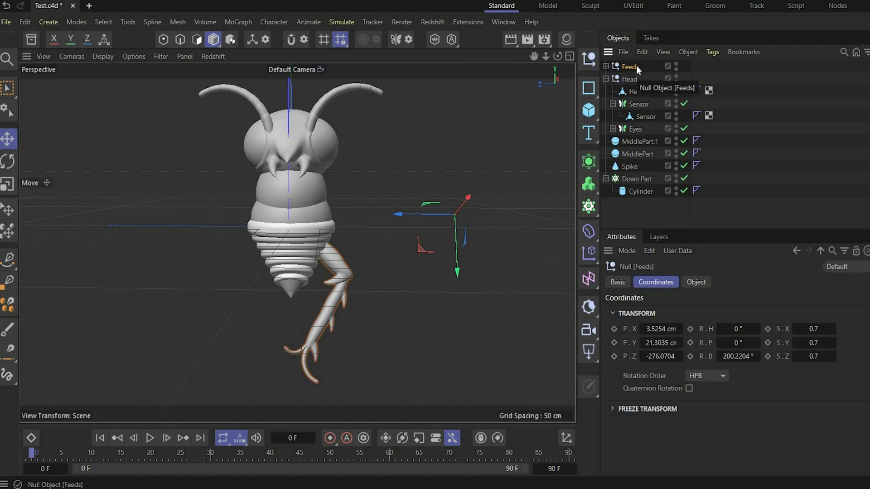
# Duplicate the Feeds leg group and move the copy higher on the body, to a Y position of about 60 cm.
pyautogui.click(637, 67)
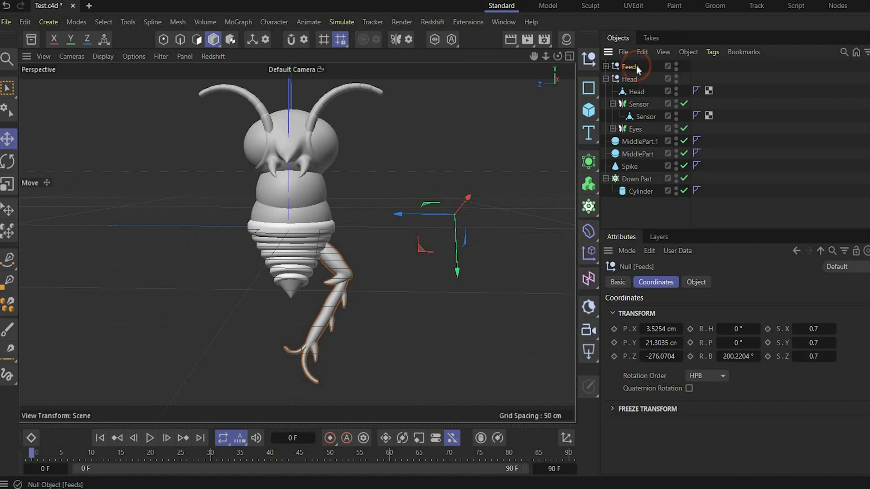
pyautogui.hotkey('ctrl', 'c')
pyautogui.hotkey('ctrl', 'v')
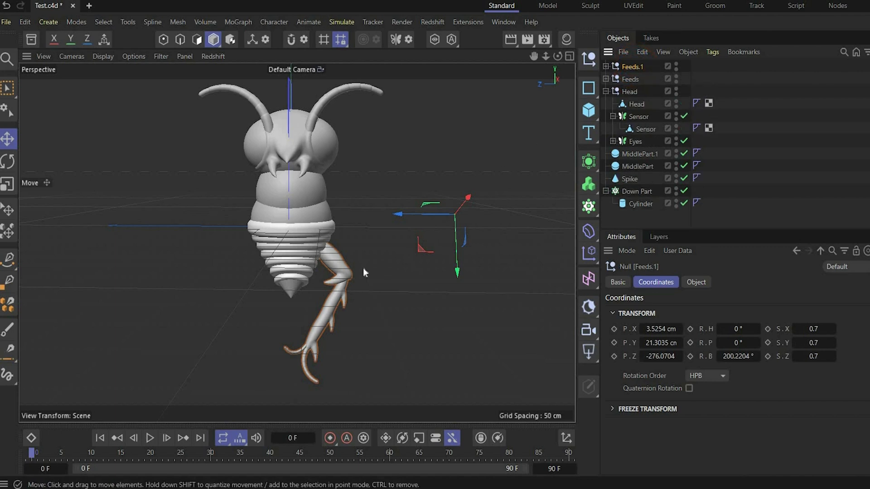
pyautogui.moveTo(364, 270); pyautogui.dragTo(361, 206)
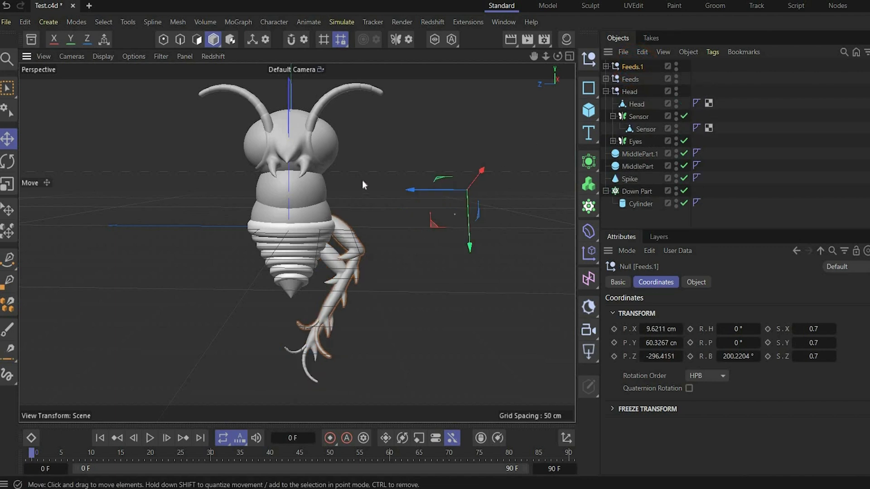
# Add a Symmetry object and place both leg groups, Feeds.1 and Feeds, inside it.
pyautogui.click(519, 77)
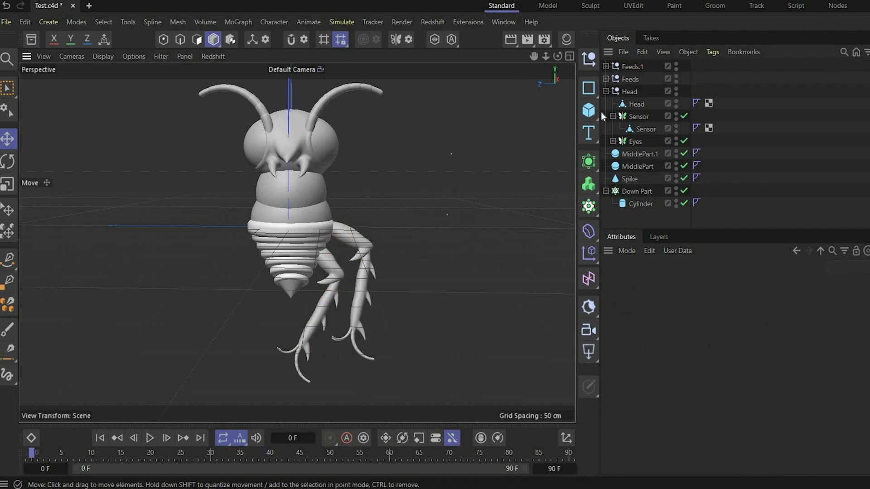
pyautogui.click(589, 162)
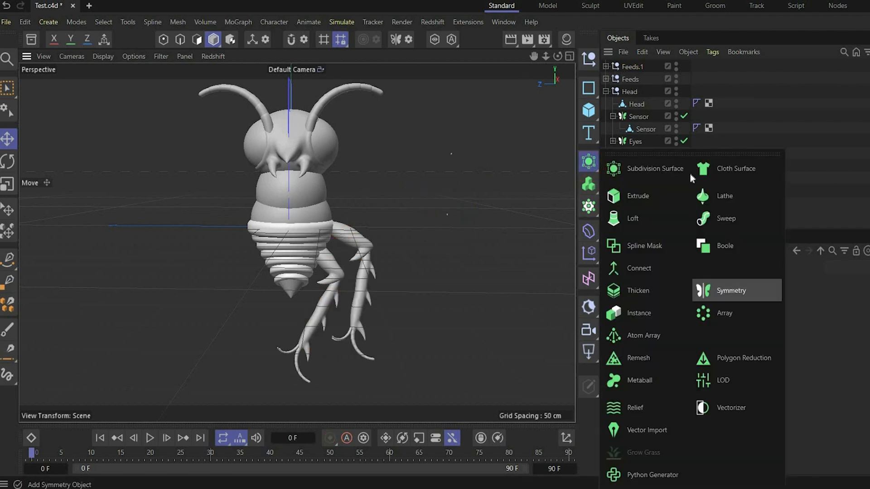
pyautogui.click(731, 291)
pyautogui.moveTo(635, 81)
pyautogui.mouseDown()
pyautogui.moveTo(635, 67)
pyautogui.moveTo(635, 85)
pyautogui.mouseUp()
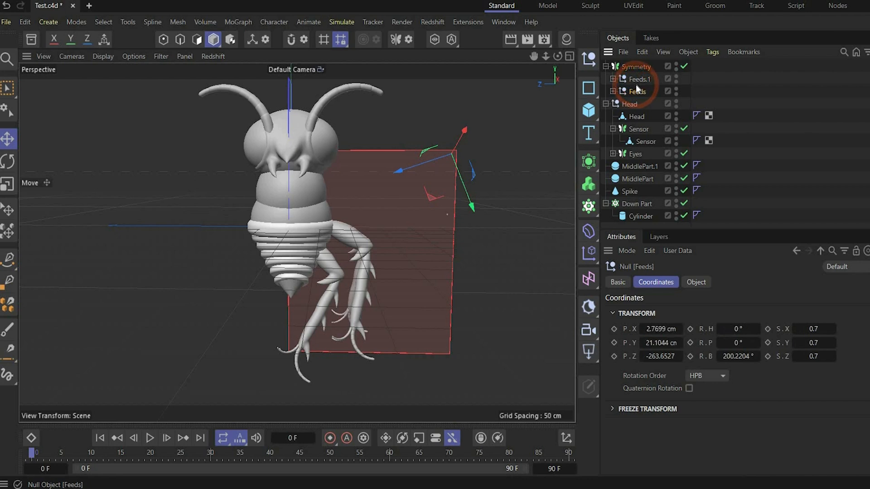
# Mirror the legs in the Symmetry object across the Y and Z planes, both set to - to +, with X off.
pyautogui.click(633, 68)
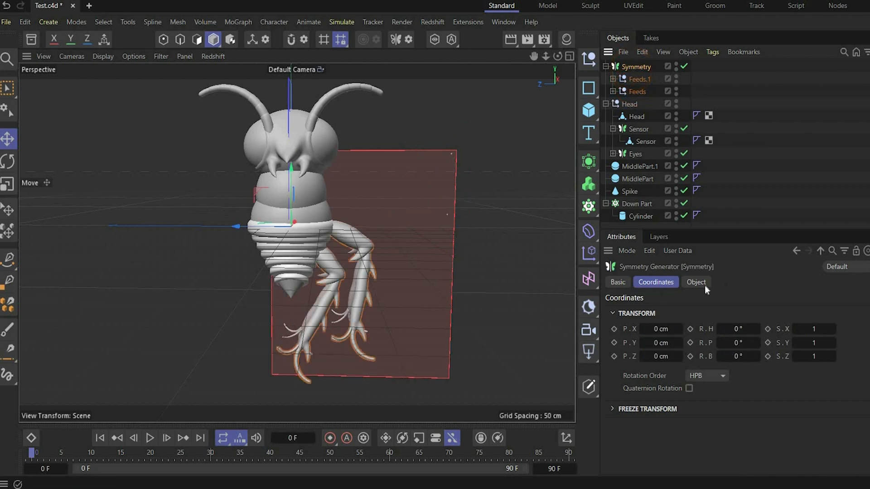
pyautogui.click(698, 283)
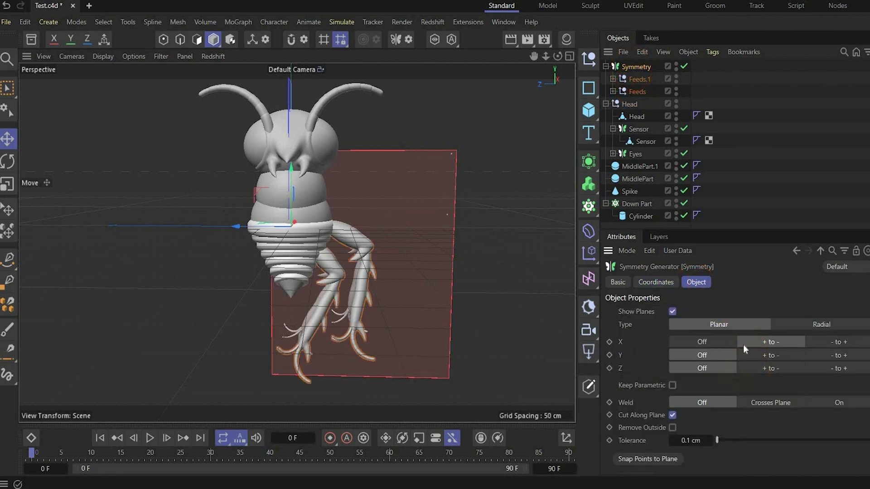
pyautogui.click(839, 357)
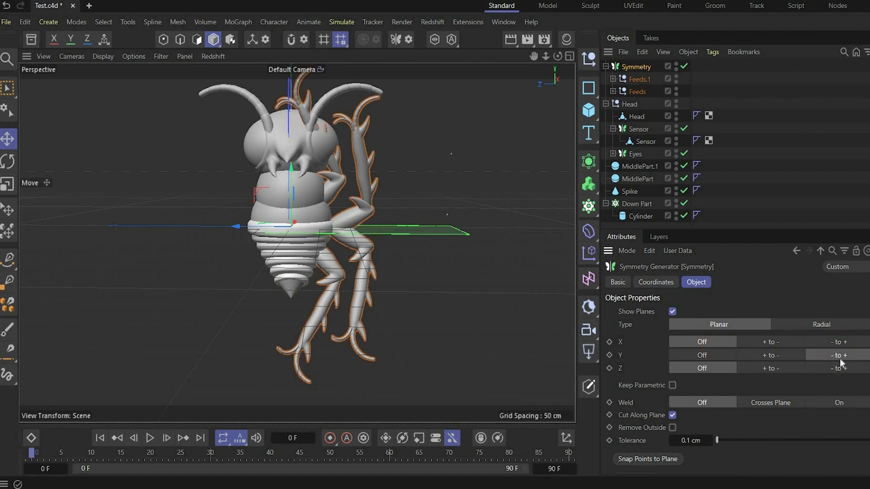
pyautogui.click(836, 369)
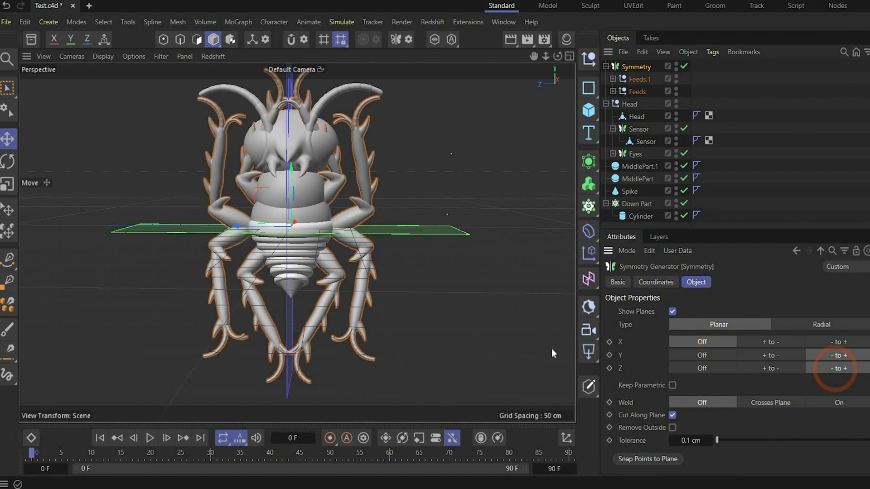
# Scale the Up Part of the Feeds leg to 0.85 on the X axis.
pyautogui.click(636, 90)
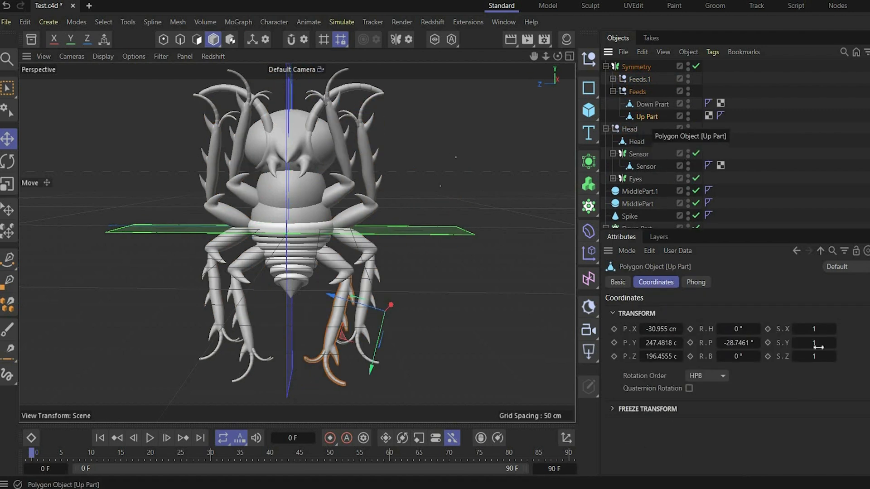
pyautogui.click(814, 329)
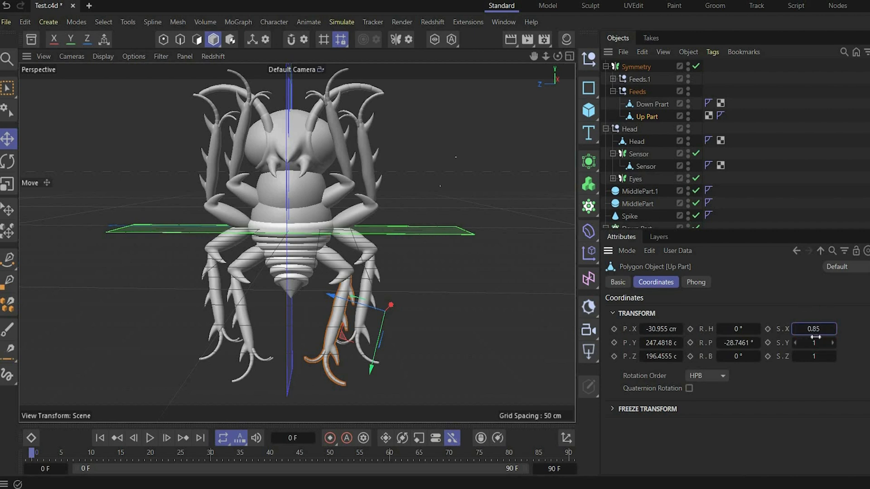
pyautogui.click(816, 337)
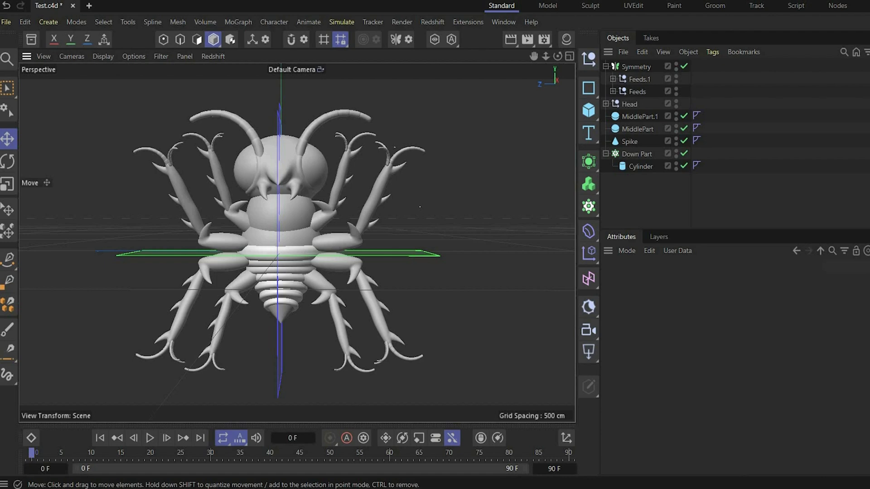
# Check the Foto Art.png reference image and add a sphere inside the Head group.
pyautogui.hotkey('alt', 'Tab')
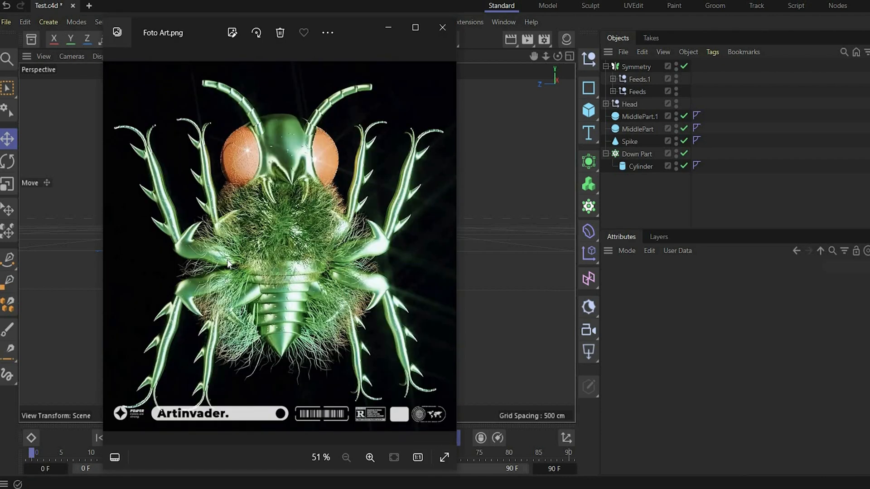
pyautogui.click(443, 28)
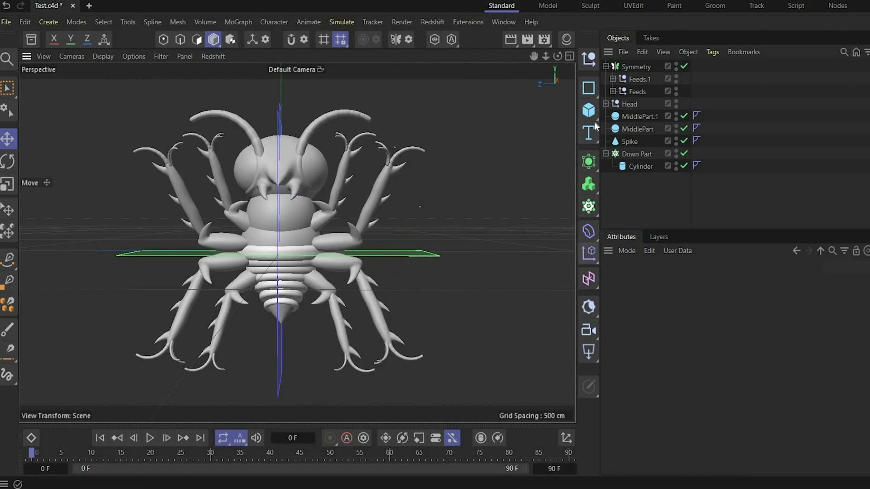
pyautogui.click(589, 109)
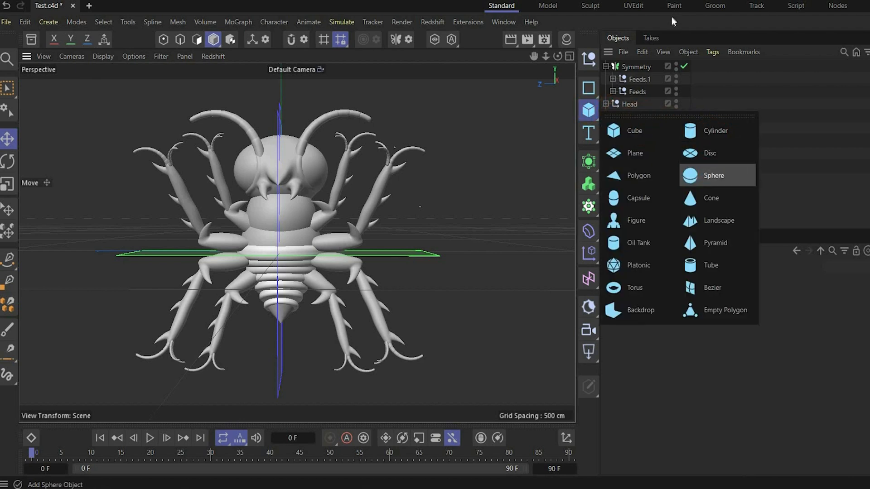
pyautogui.click(688, 172)
pyautogui.moveTo(637, 86); pyautogui.dragTo(630, 117)
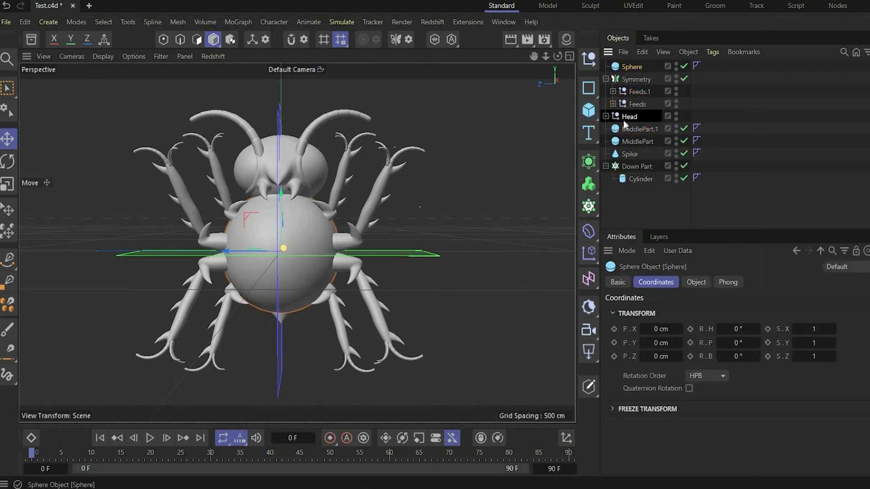
pyautogui.click(607, 67)
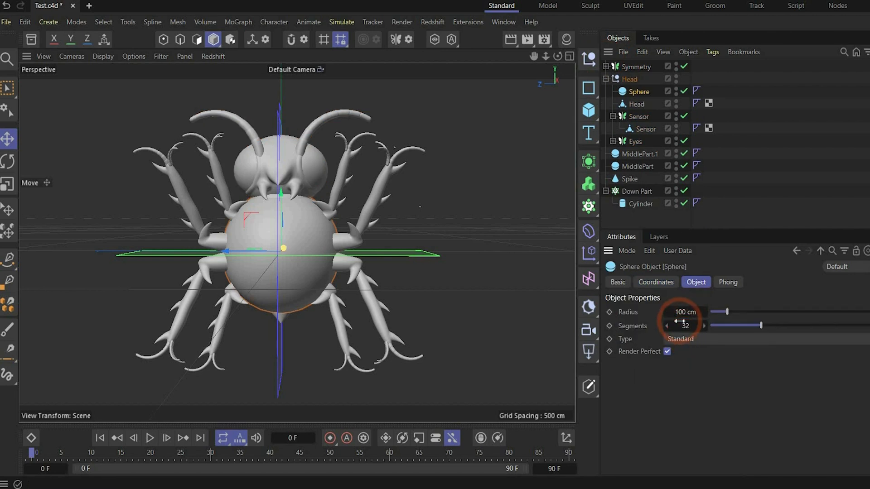
# Set the new sphere's radius to 0.5 cm and rename it Eye Detail.
pyautogui.doubleClick(682, 312)
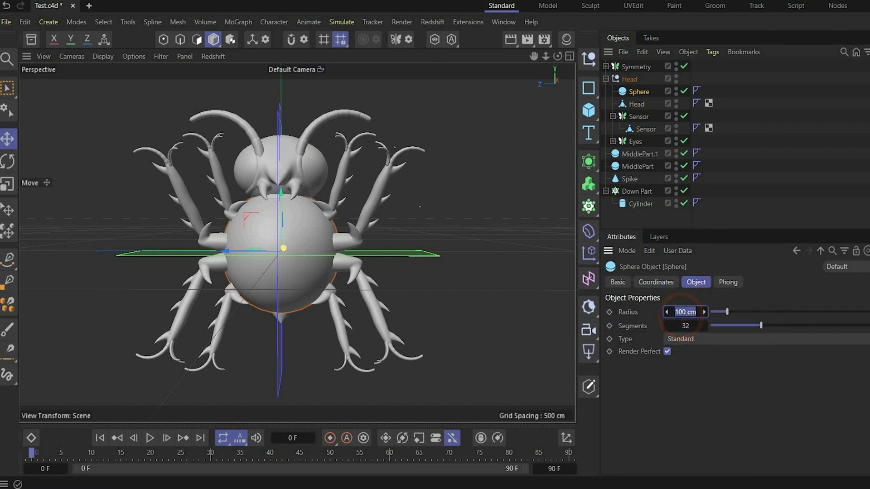
pyautogui.write('0.5')
pyautogui.press('Return')
pyautogui.doubleClick(642, 92)
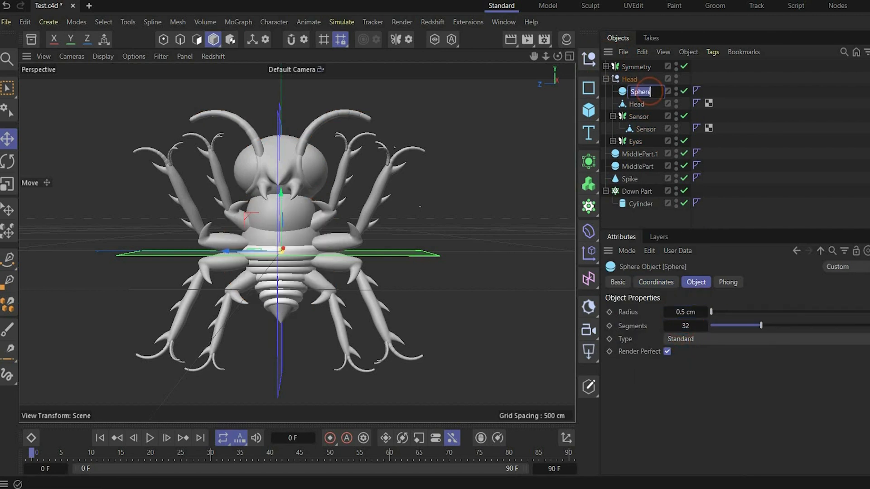
pyautogui.write('Eye Detail')
pyautogui.press('Return')
# Add a Cloner in the Head group with the Eye Detail sphere inside it, and rename the Cloner Eye Detail.
pyautogui.click(589, 206)
pyautogui.moveTo(633, 67); pyautogui.dragTo(640, 98)
pyautogui.moveTo(641, 104); pyautogui.dragTo(640, 93)
pyautogui.click(640, 93)
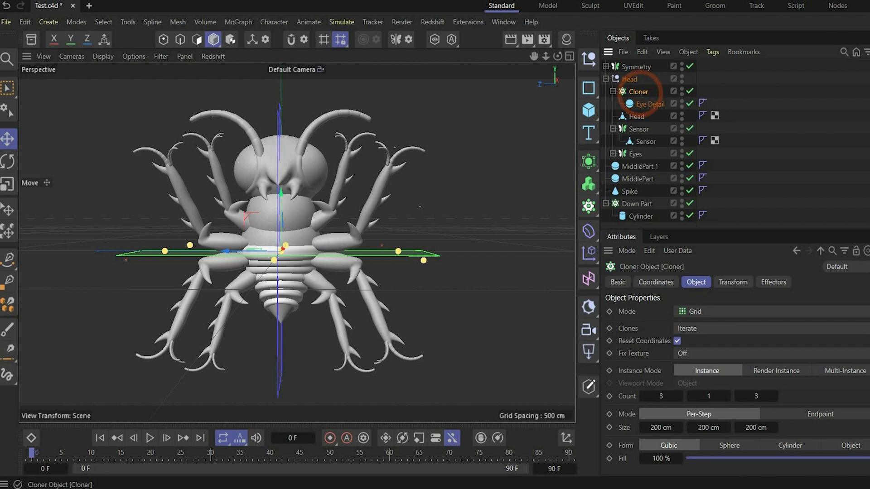
pyautogui.doubleClick(640, 92)
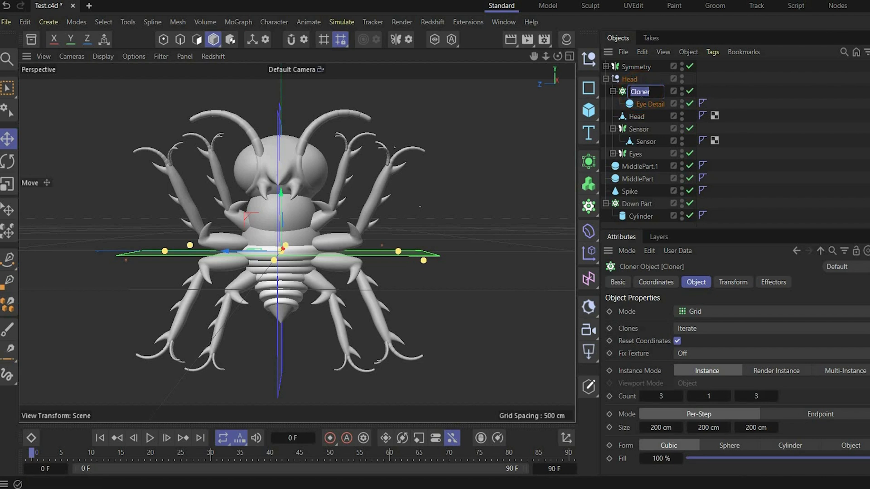
pyautogui.write('Eye Detail')
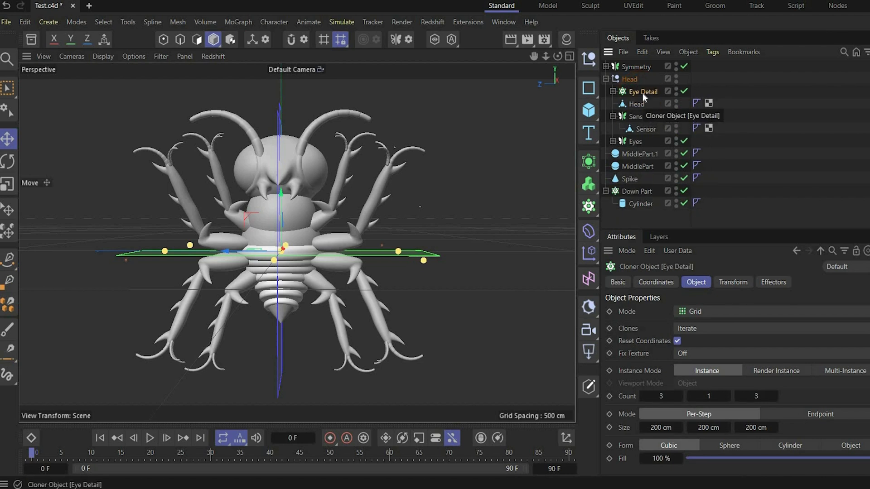
# Set the Eye Detail cloner to Object mode with Eyes as the target object and a count of 5000.
pyautogui.click(643, 93)
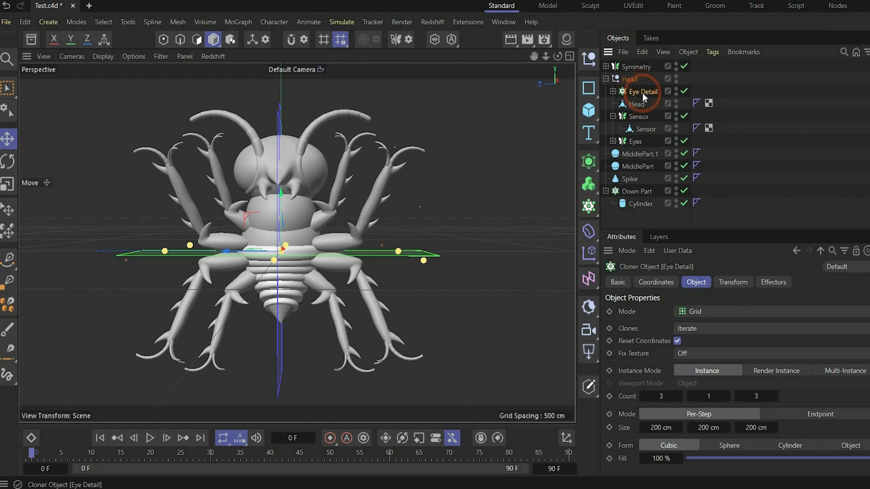
pyautogui.click(703, 313)
pyautogui.click(704, 334)
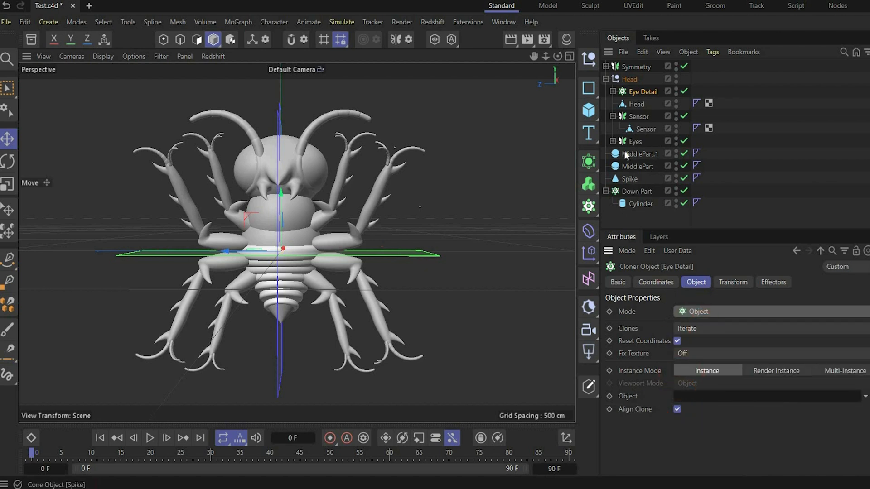
pyautogui.moveTo(635, 141); pyautogui.dragTo(694, 398)
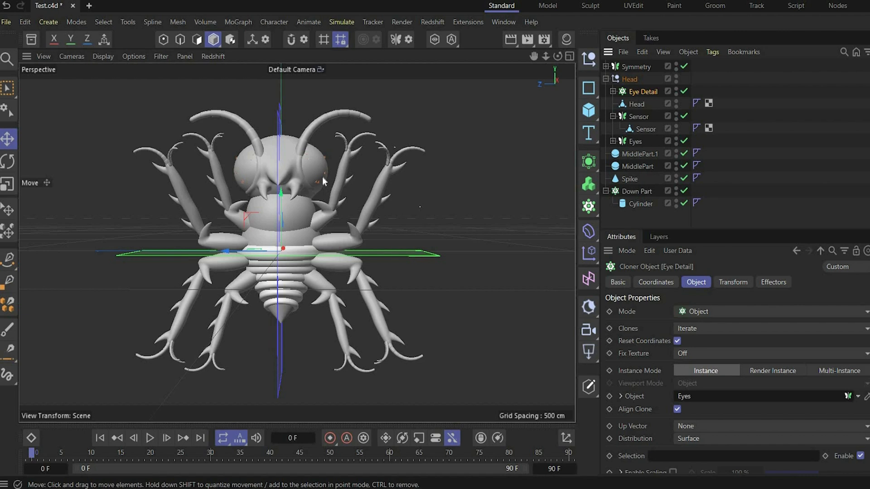
pyautogui.scroll(-2, 645, 452)
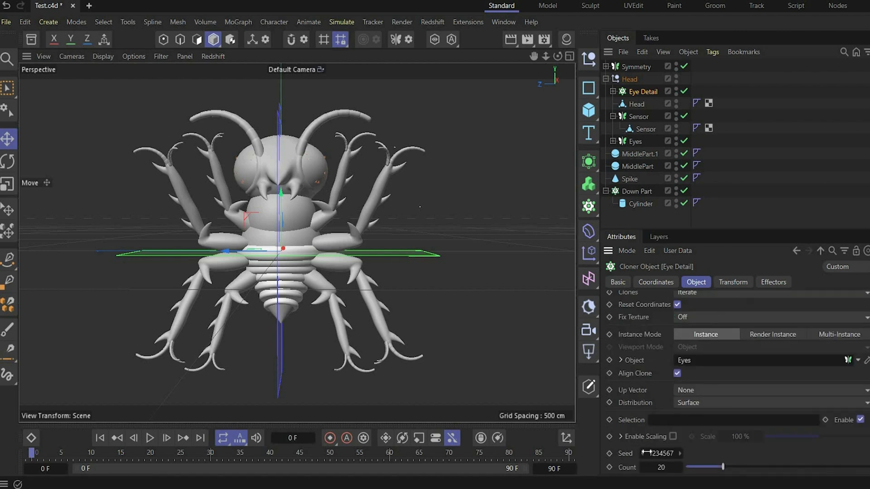
pyautogui.moveTo(654, 468); pyautogui.dragTo(699, 434)
pyautogui.write('5000')
pyautogui.press('Return')
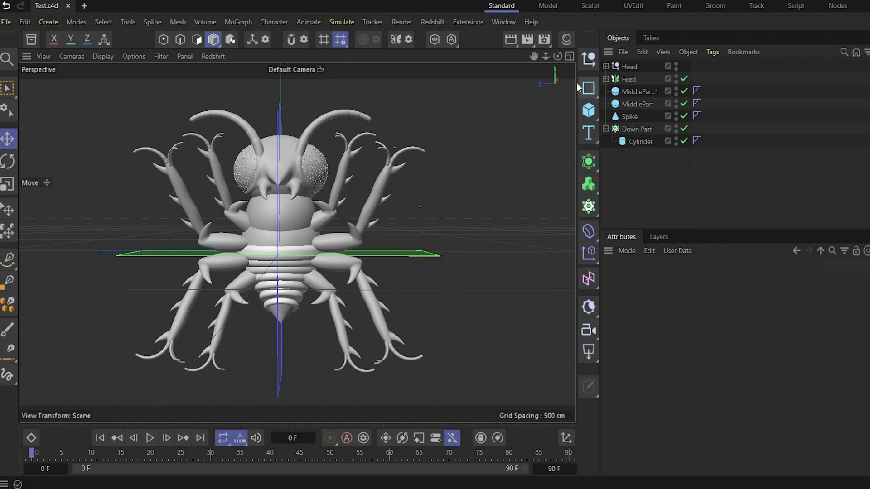
# Add a Redshift camera to the scene.
pyautogui.click(429, 22)
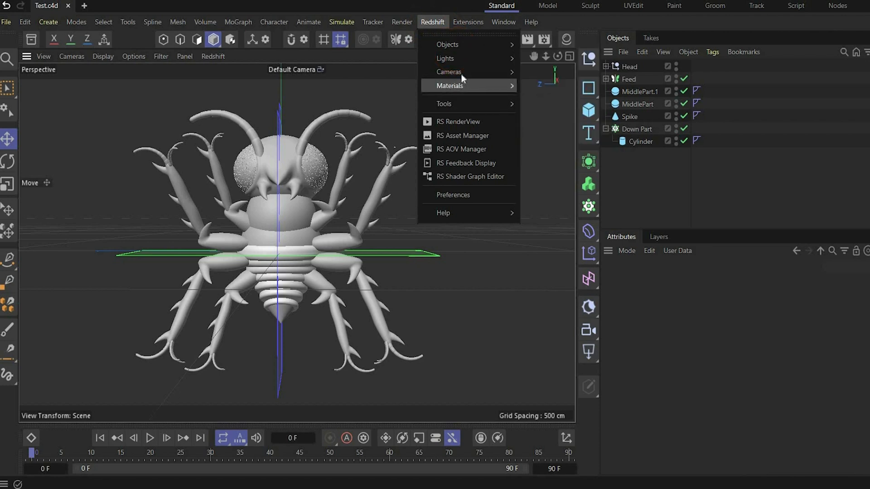
pyautogui.moveTo(461, 73)
pyautogui.click(559, 120)
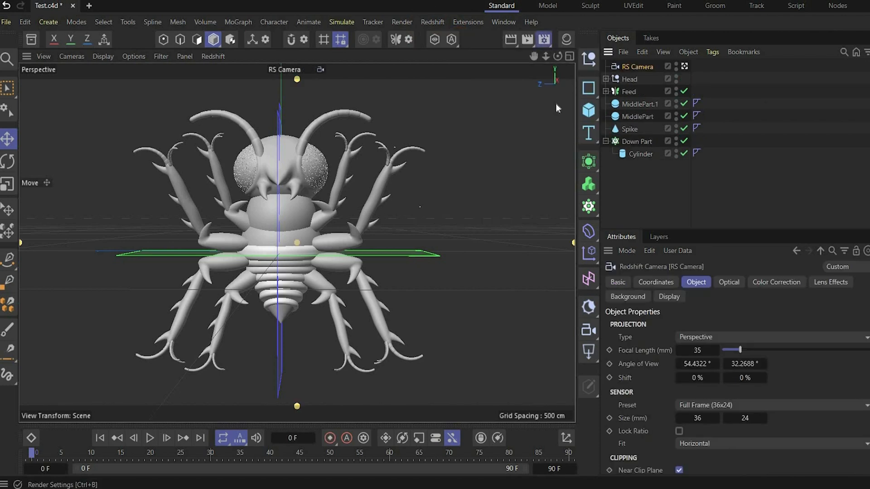
# Set the render output size to 1080 by 1080 pixels in the render settings.
pyautogui.click(544, 39)
pyautogui.doubleClick(456, 90)
pyautogui.write('1080')
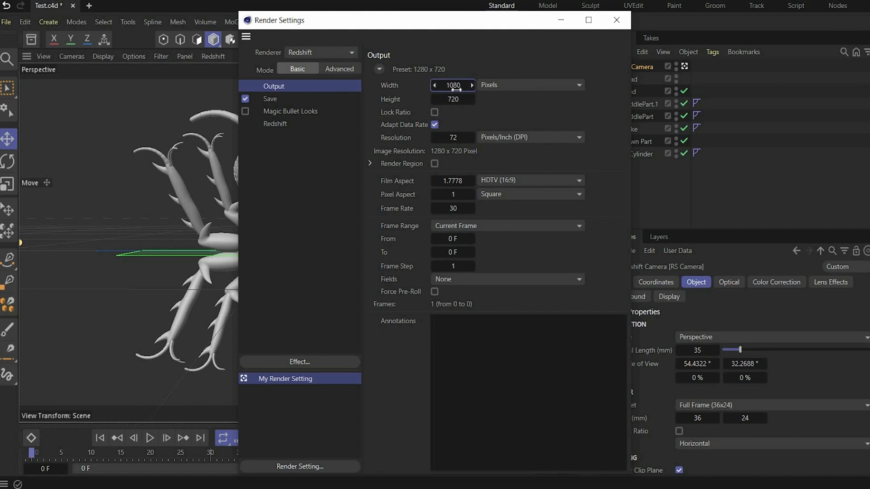
pyautogui.press('Return')
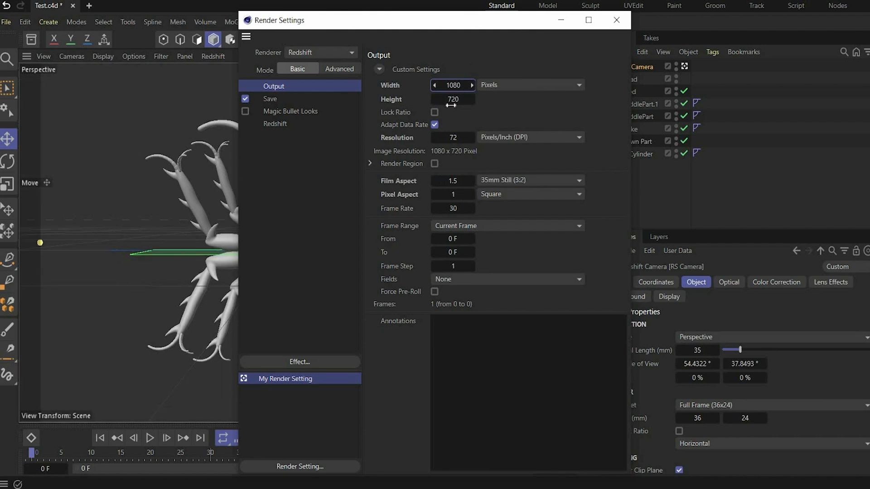
pyautogui.doubleClick(451, 104)
pyautogui.write('108')
pyautogui.press('Return')
pyautogui.click(617, 20)
# Set the RS Camera's focal length to 60 mm and frame the whole insect centred in the camera view.
pyautogui.moveTo(545, 56); pyautogui.dragTo(282, 223)
pyautogui.keyDown('alt'); pyautogui.moveTo(283, 223); pyautogui.dragTo(286, 220, button='right'); pyautogui.keyUp('alt')
pyautogui.keyDown('alt'); pyautogui.moveTo(271, 230); pyautogui.dragTo(286, 230, button='middle'); pyautogui.keyUp('alt')
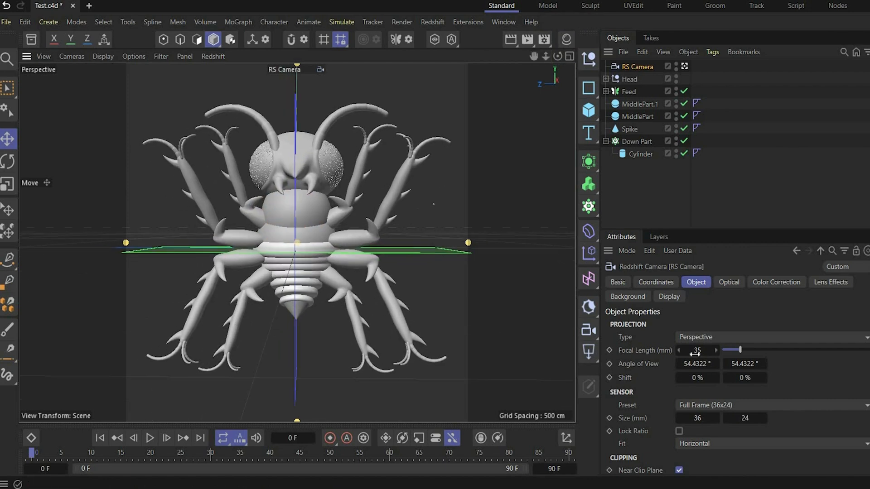
pyautogui.write('60')
pyautogui.press('Return')
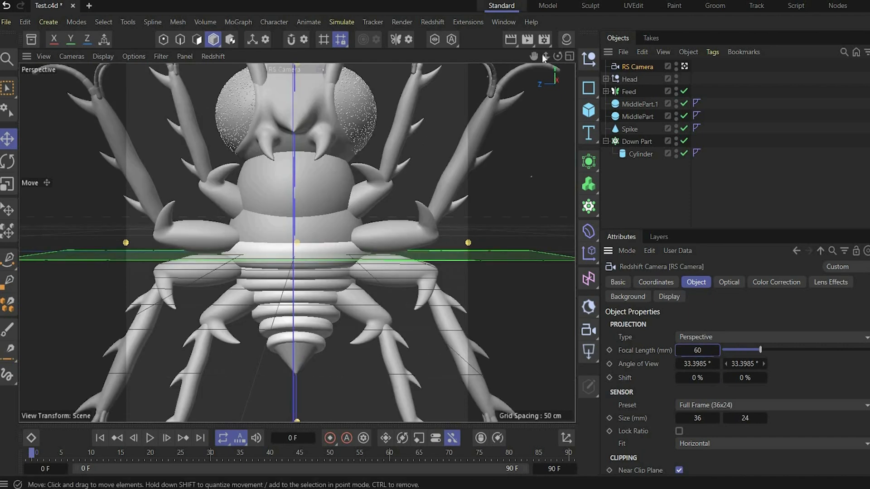
pyautogui.moveTo(546, 56)
pyautogui.mouseDown()
pyautogui.moveTo(526, 62)
pyautogui.moveTo(544, 58)
pyautogui.mouseUp()
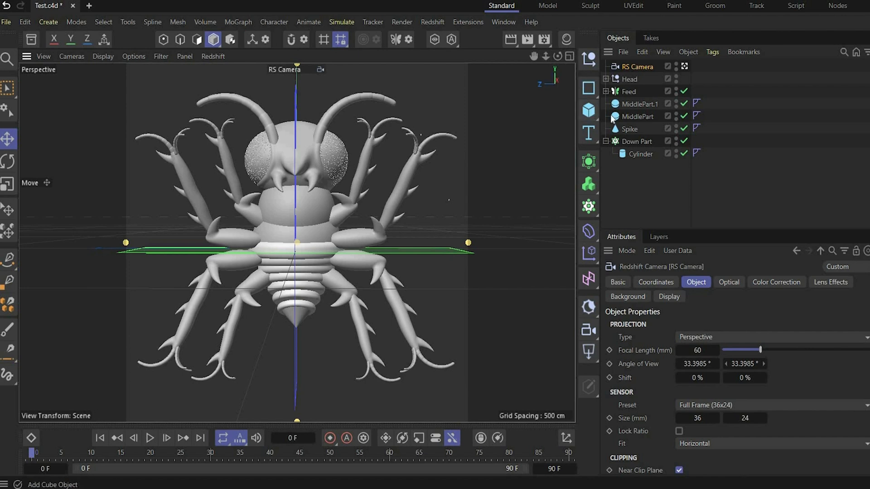
# Add a plane and set its bank rotation to 90° so it stands upright.
pyautogui.click(589, 111)
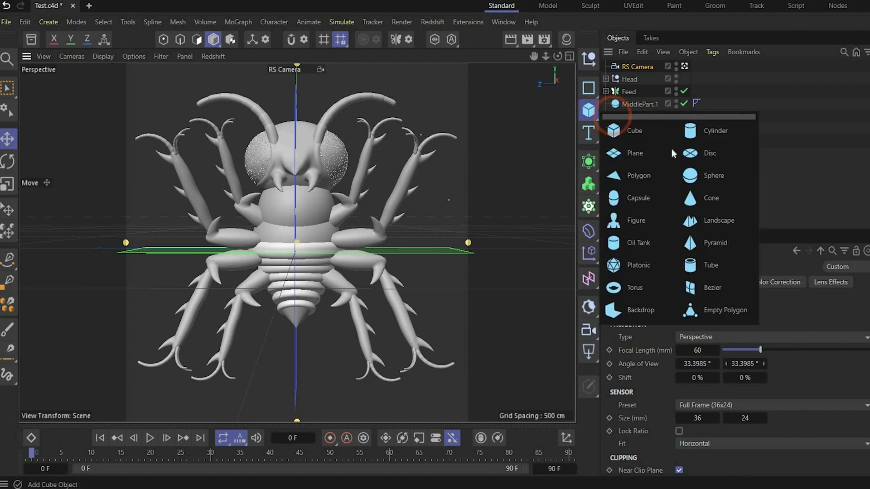
pyautogui.click(636, 150)
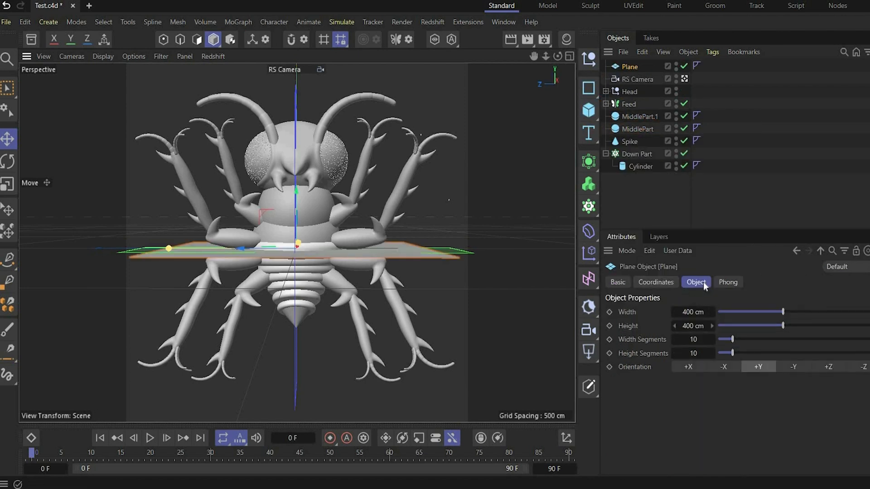
pyautogui.click(656, 282)
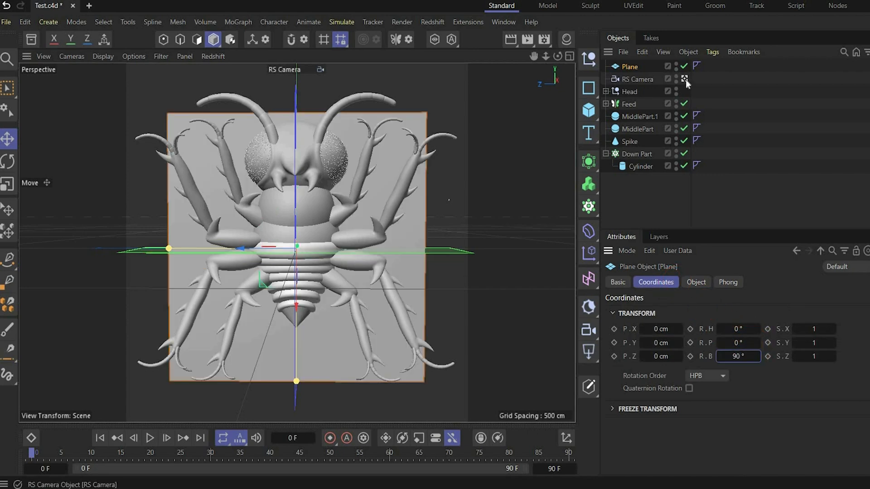
# Move the plane behind the insect to an X position of about 254 cm and return to the RS Camera view.
pyautogui.click(686, 79)
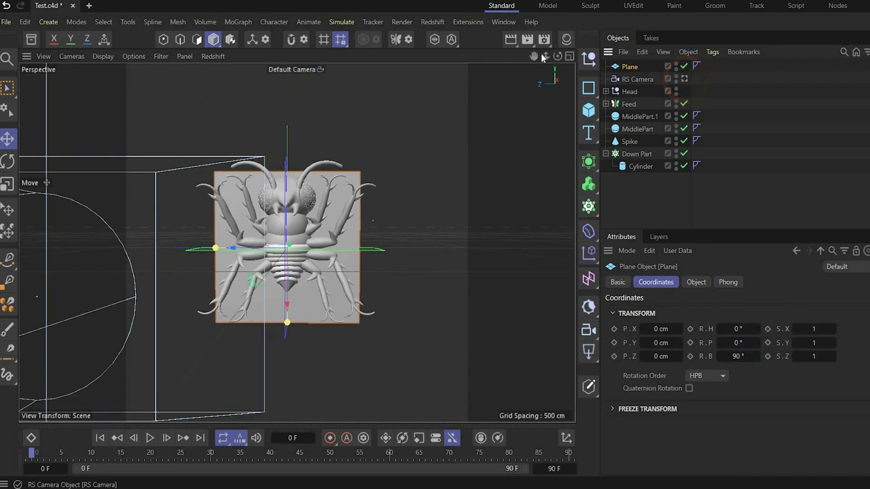
pyautogui.moveTo(557, 56); pyautogui.dragTo(127, 266)
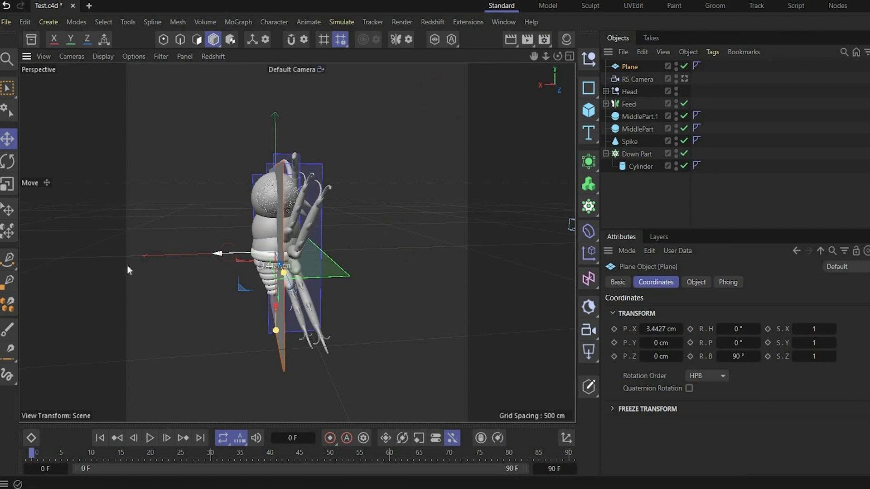
pyautogui.click(684, 79)
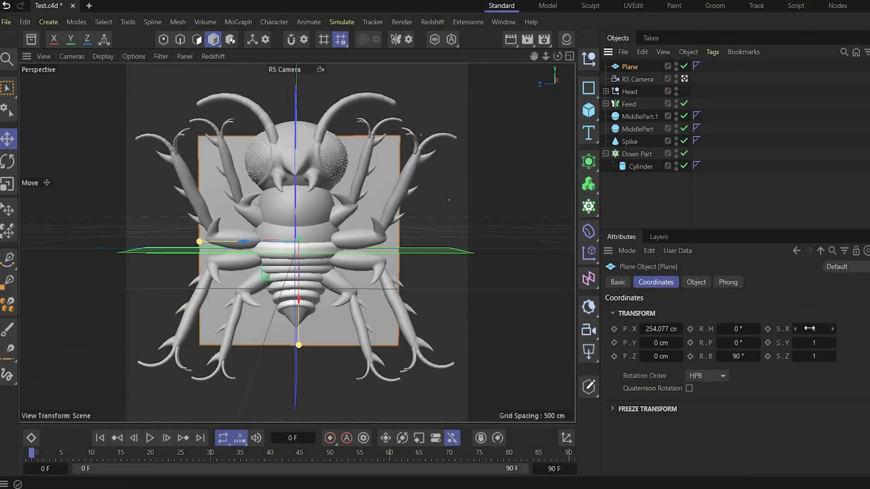
# Scale the background plane to 2.78 on X, 2.86 on Y and 2.29 on Z so it fills the camera frame.
pyautogui.moveTo(811, 329); pyautogui.dragTo(806, 353)
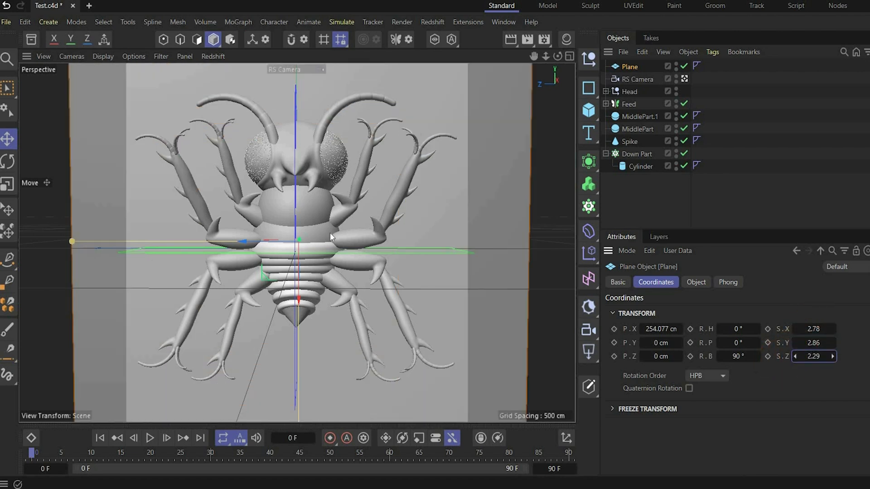
# Open the Redshift RenderView for a live preview of the insect and show the Material Manager.
pyautogui.click(433, 21)
pyautogui.click(463, 122)
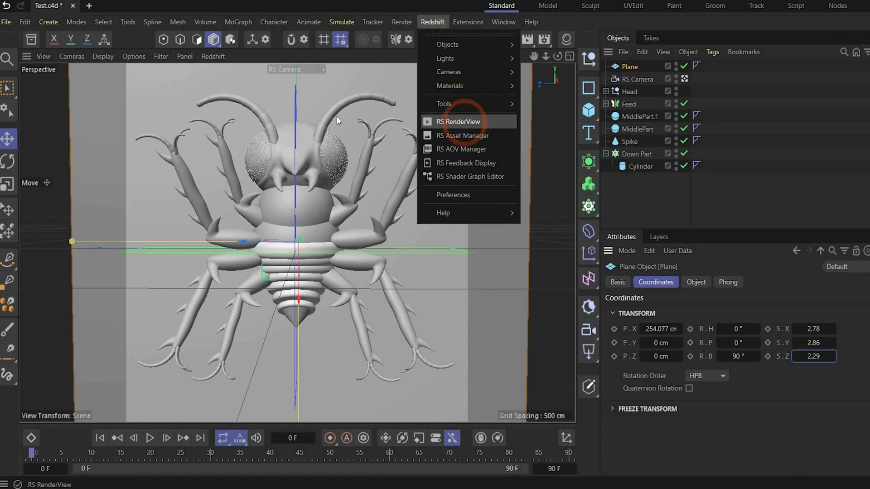
pyautogui.click(567, 39)
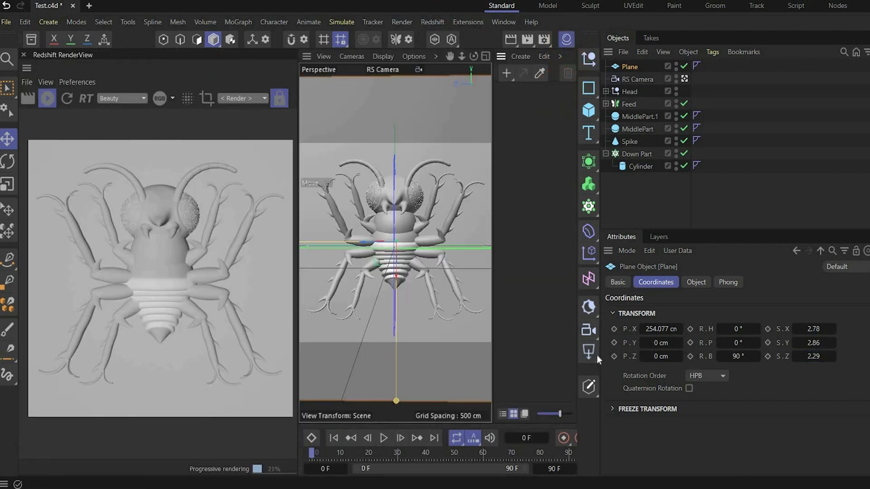
# Add a Redshift dome light to the scene and give it a shader graph.
pyautogui.click(592, 354)
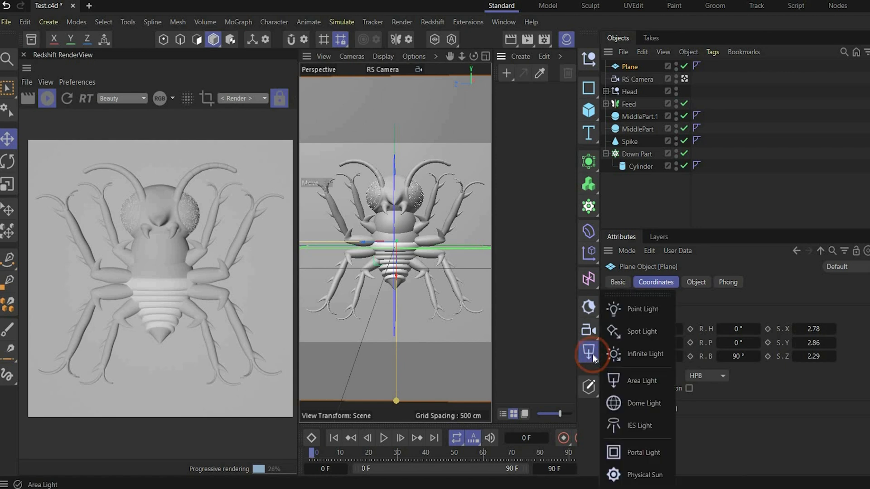
pyautogui.click(635, 402)
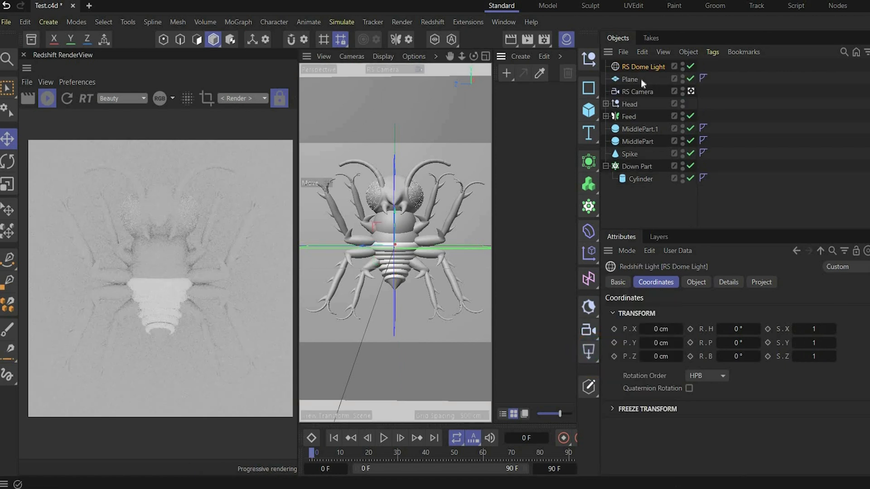
pyautogui.click(697, 282)
pyautogui.click(732, 333)
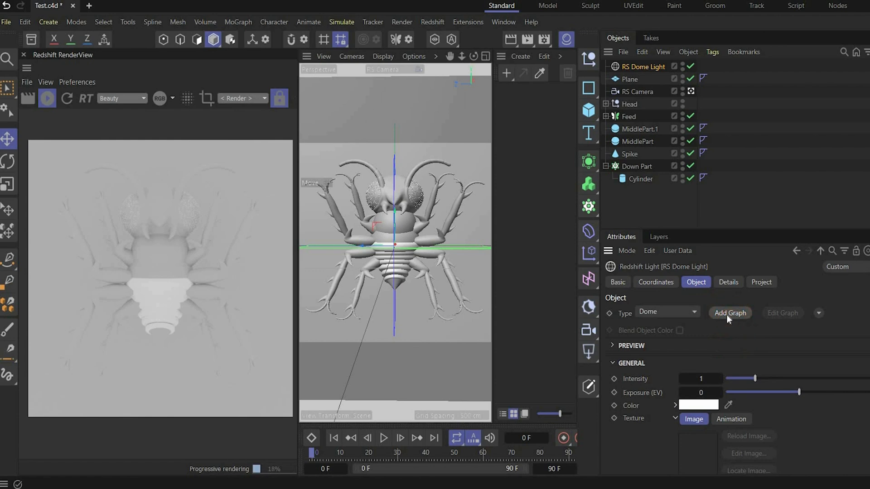
pyautogui.click(727, 313)
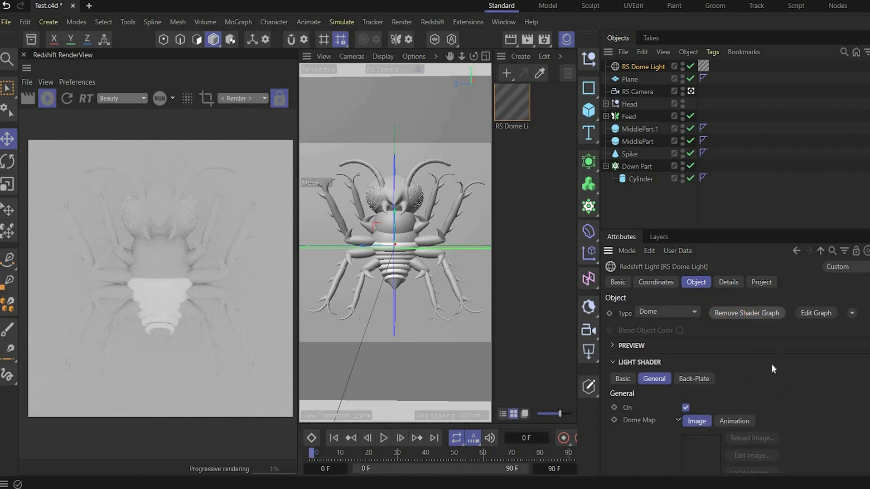
# Load an HDR image from the Assets Texture folder as the dome light's dome map.
pyautogui.scroll(-5, 771, 364)
pyautogui.scroll(2, 783, 361)
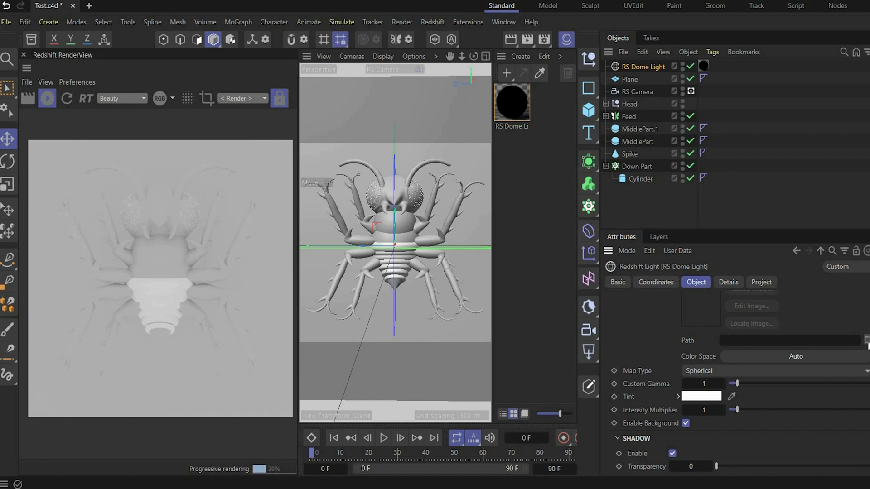
pyautogui.click(868, 342)
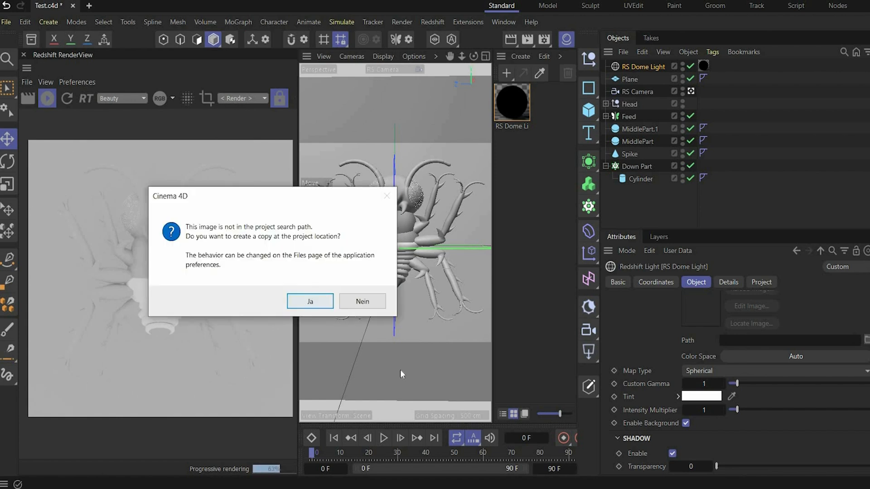
pyautogui.click(360, 309)
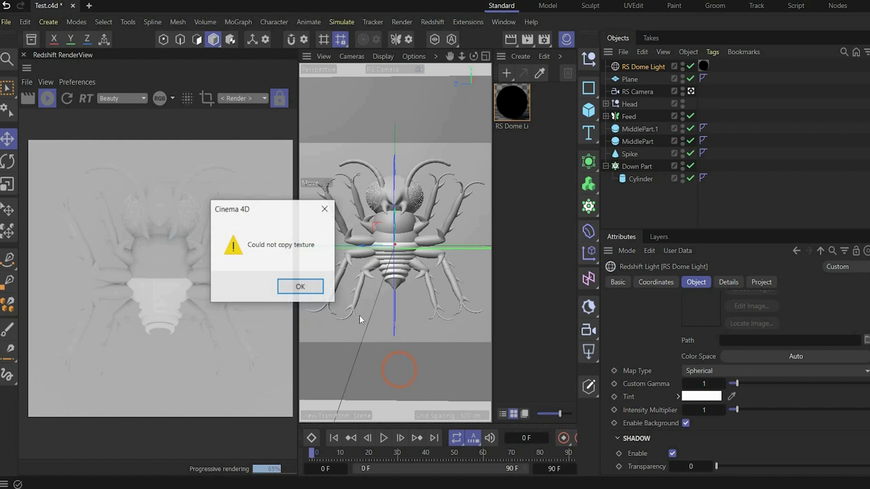
pyautogui.click(309, 284)
# Set the dome light's heading rotation to 90° to change the direction of the lighting.
pyautogui.click(656, 282)
pyautogui.click(739, 343)
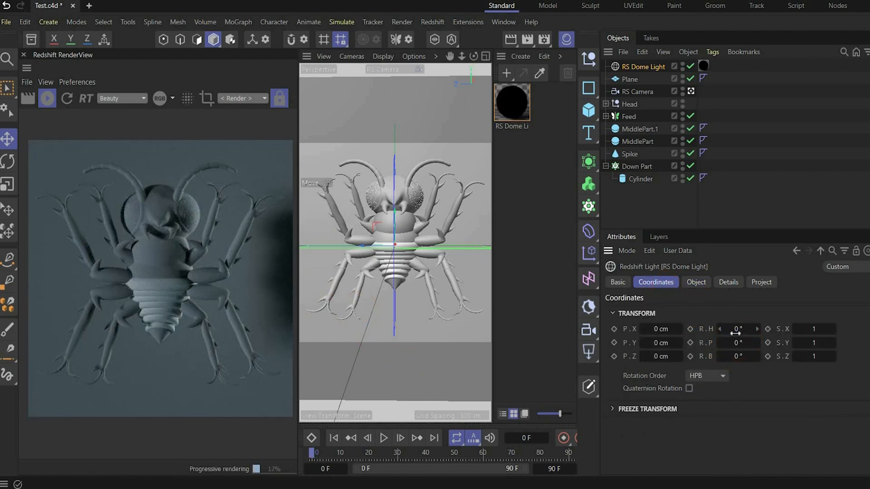
pyautogui.write('20')
pyautogui.press('Return')
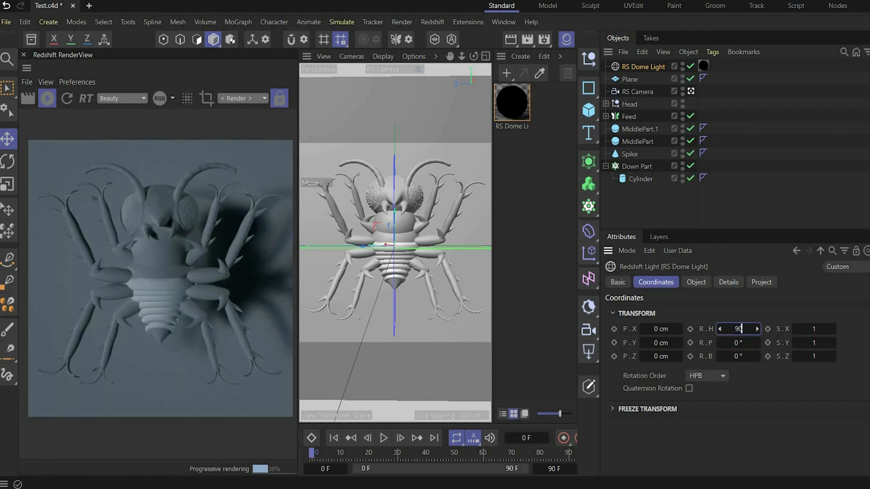
pyautogui.write('90')
pyautogui.press('Return')
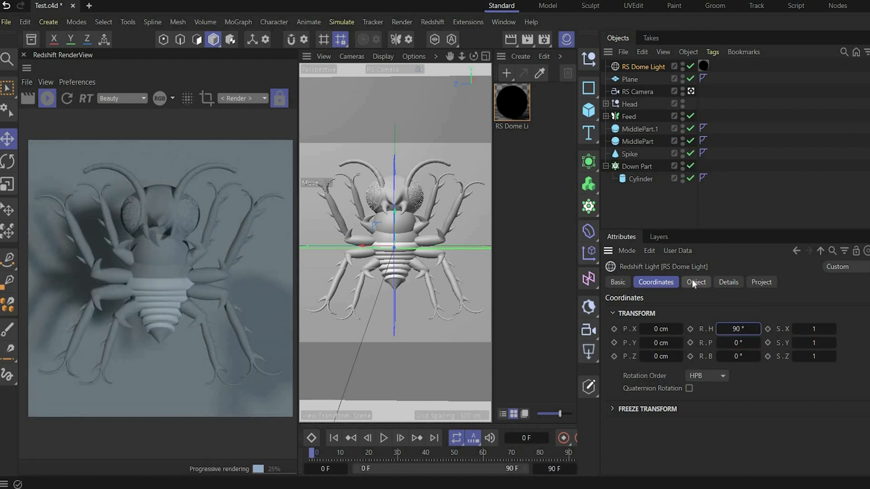
# Set the intensity multiplier of the dome light's map to 2.
pyautogui.click(692, 279)
pyautogui.scroll(-3, 679, 357)
pyautogui.click(707, 411)
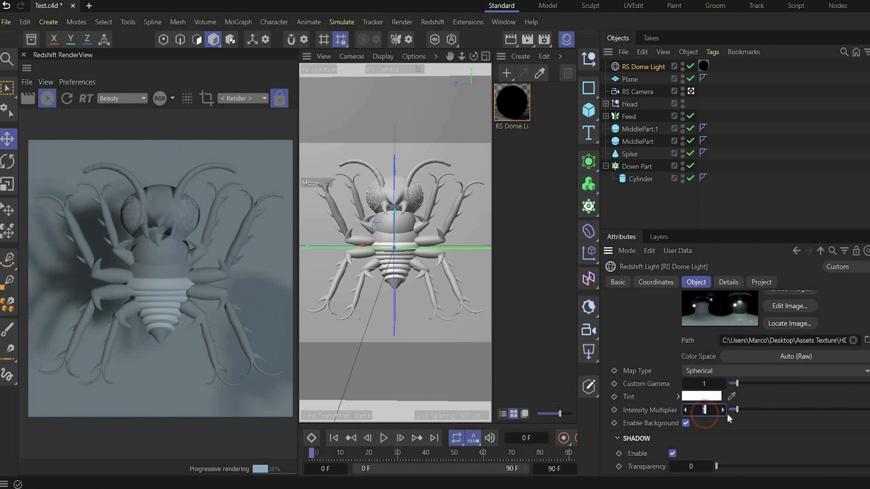
pyautogui.write('2')
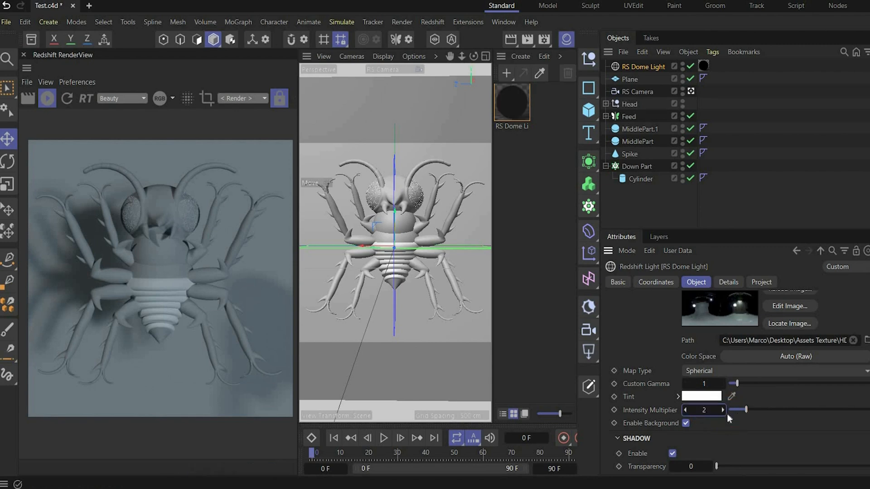
pyautogui.press('Return')
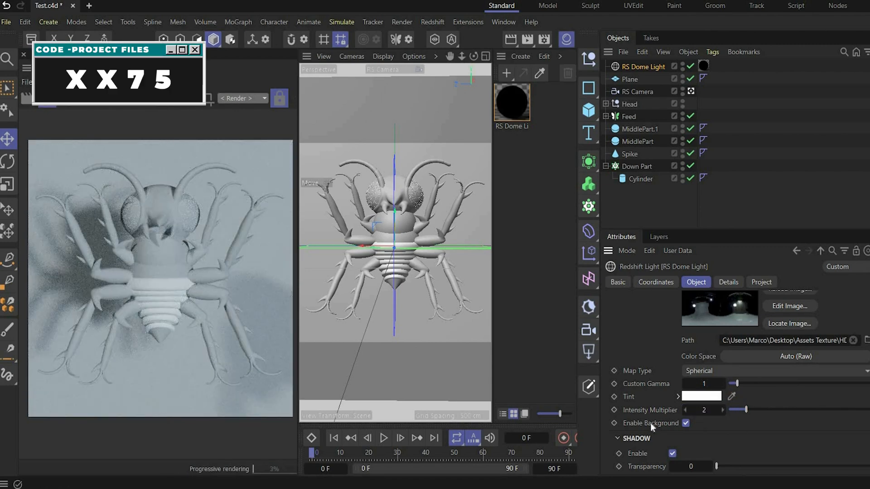
# Create a Redshift Material and assign it to the insect's head, sensors, legs, middle parts, spike and lower body.
pyautogui.click(437, 20)
pyautogui.moveTo(486, 85)
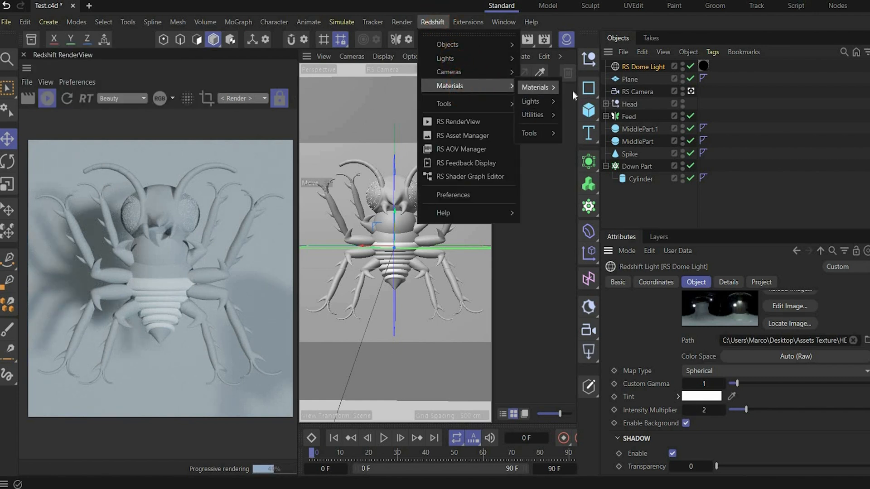
pyautogui.moveTo(545, 89)
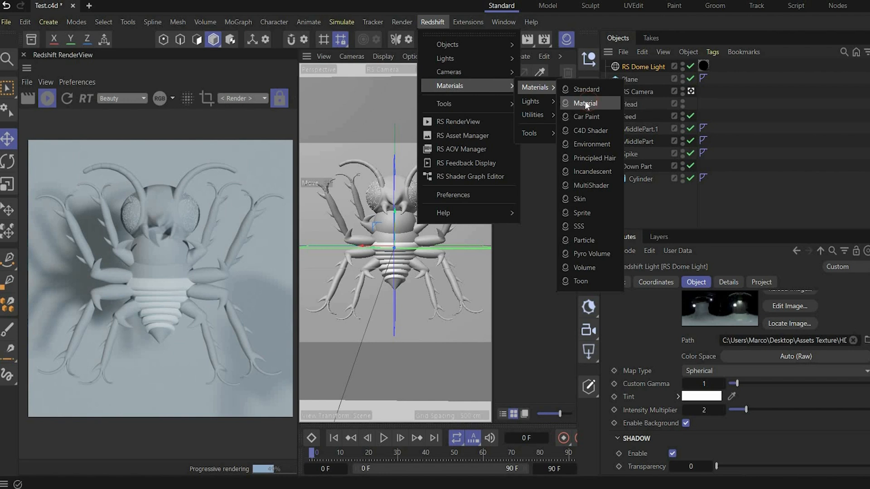
pyautogui.click(589, 101)
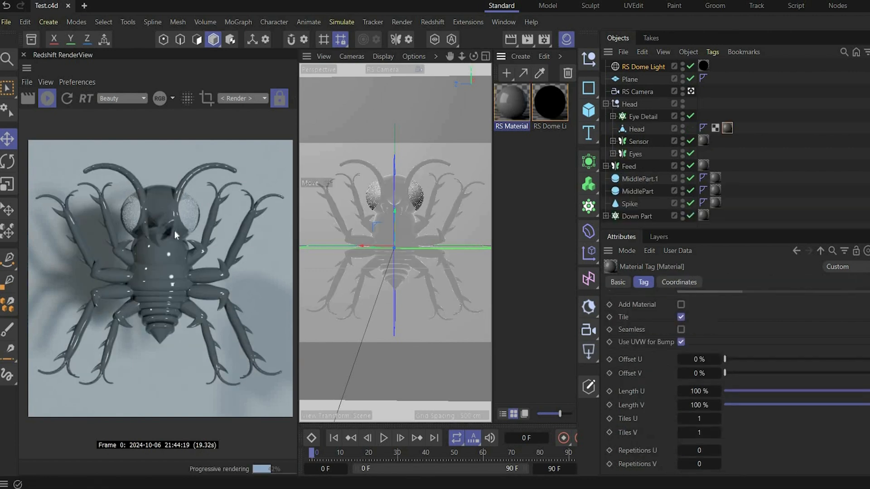
# Open RS Material in the Node Editor beside the render preview and apply the Silver preset.
pyautogui.doubleClick(516, 105)
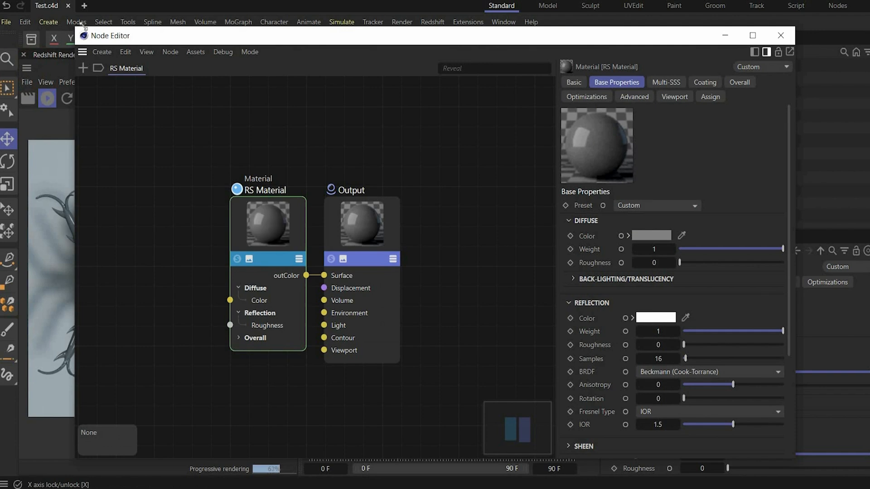
pyautogui.moveTo(75, 28); pyautogui.dragTo(295, 23)
pyautogui.click(721, 211)
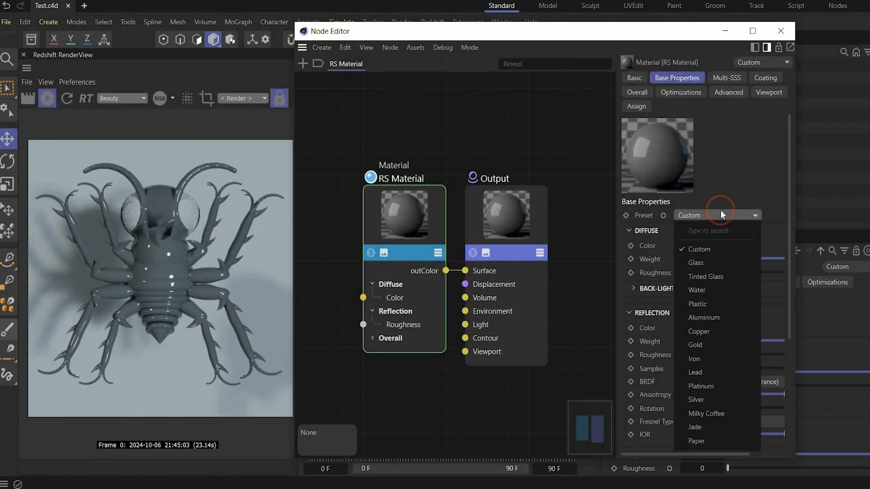
pyautogui.click(721, 398)
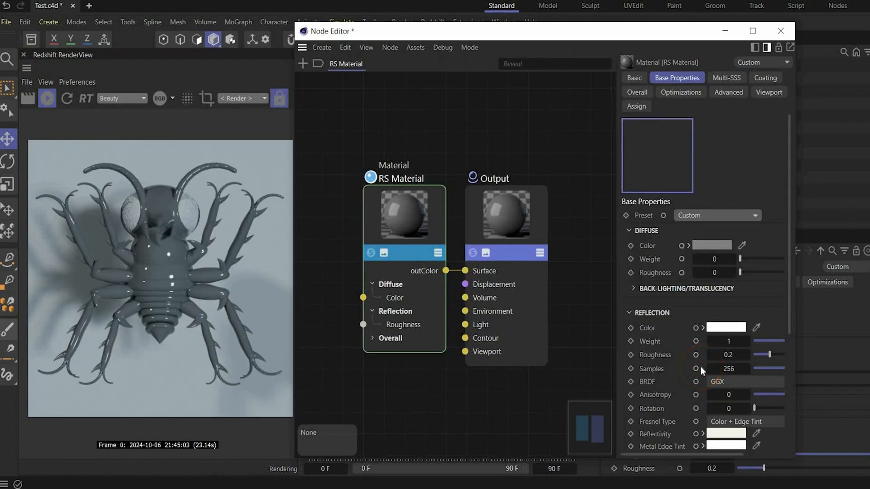
# Set the silver material's reflection roughness to 0.35 and its anisotropy to -0.5.
pyautogui.doubleClick(726, 355)
pyautogui.write('0')
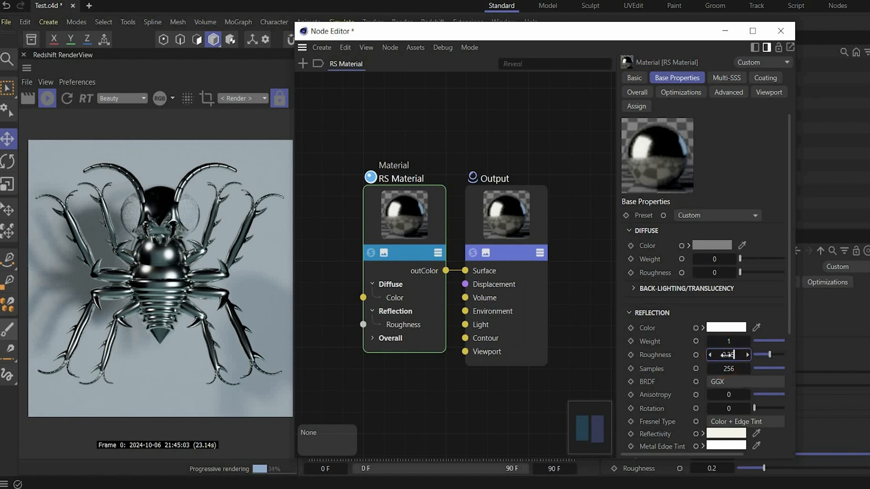
pyautogui.write('.35')
pyautogui.press('Return')
pyautogui.click(727, 395)
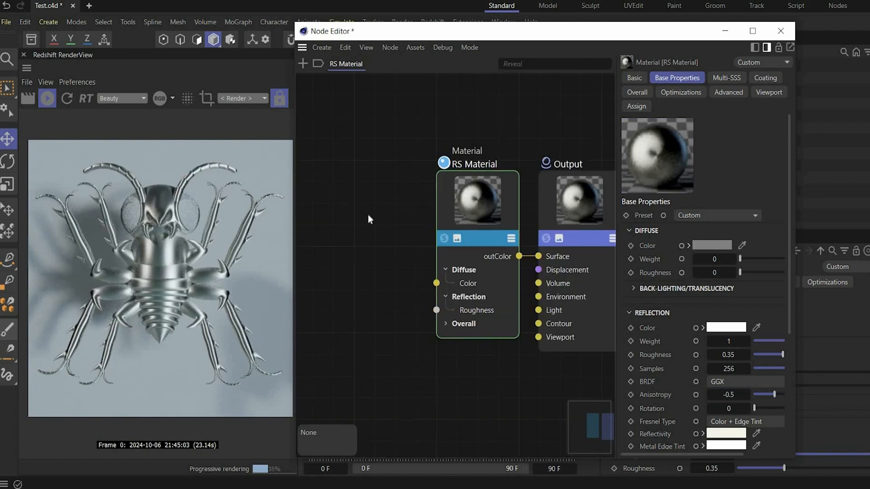
# Add a Ramp node to the RS Material graph.
pyautogui.doubleClick(368, 215)
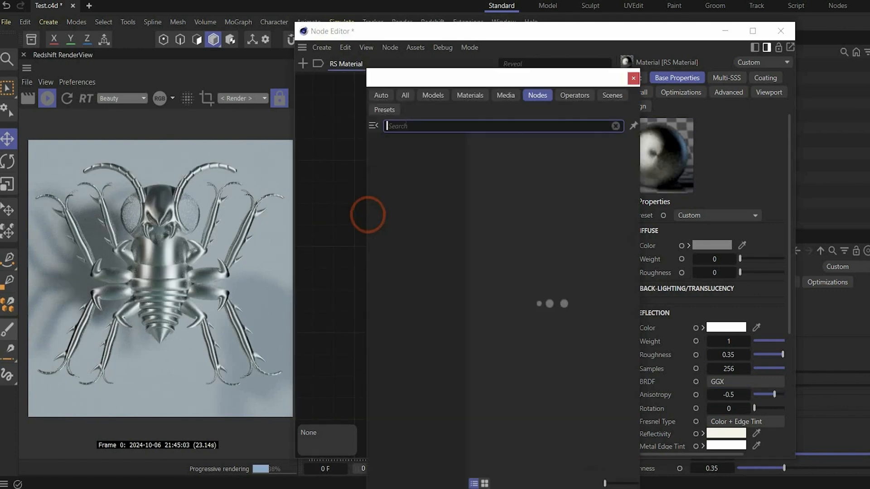
pyautogui.click(403, 125)
pyautogui.write('ramp')
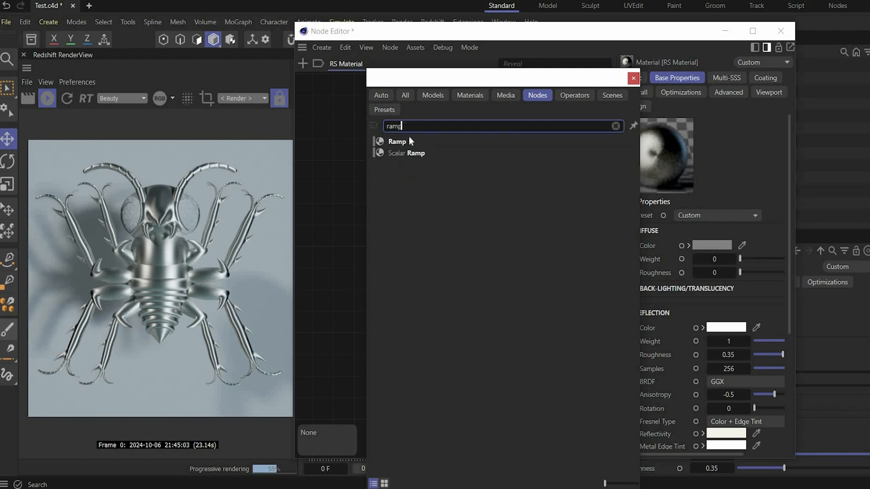
pyautogui.doubleClick(409, 137)
pyautogui.moveTo(409, 129); pyautogui.dragTo(452, 134, button='middle')
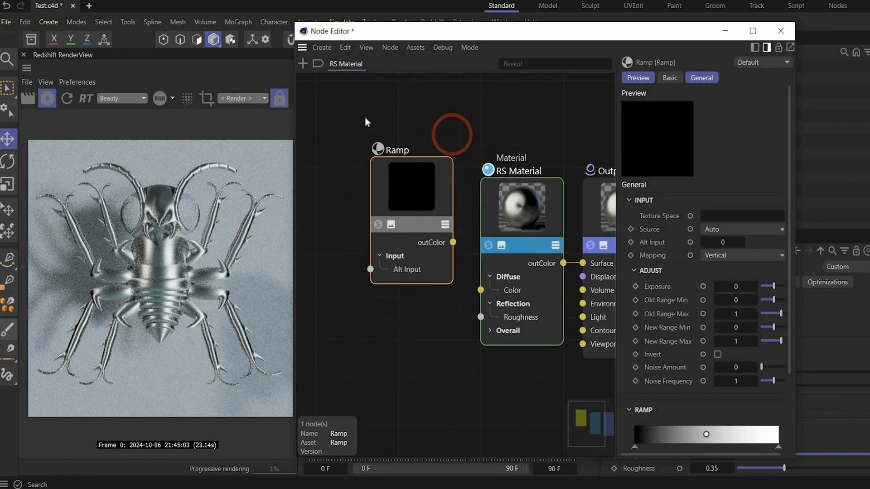
# Add a Fresnel node and connect its outColor to the Ramp node's Alt Input.
pyautogui.moveTo(378, 118); pyautogui.dragTo(388, 126, button='middle')
pyautogui.doubleClick(347, 186)
pyautogui.click(380, 125)
pyautogui.write('fre')
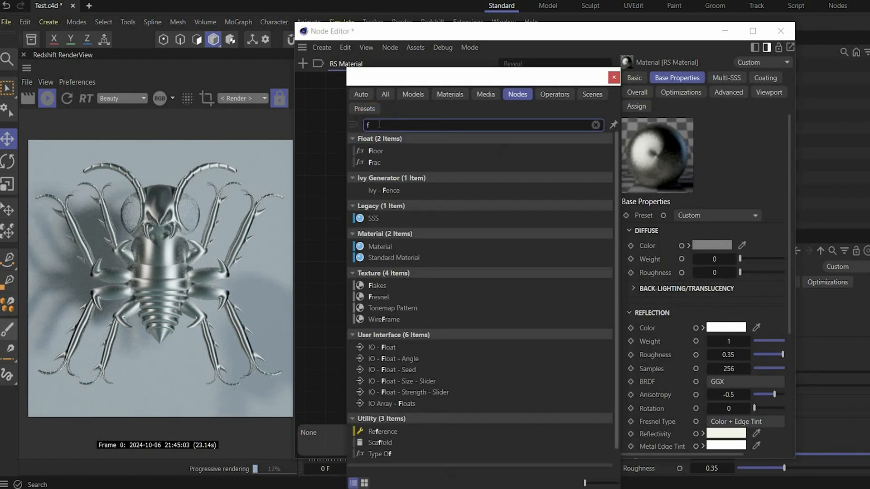
pyautogui.doubleClick(410, 141)
pyautogui.moveTo(364, 253); pyautogui.dragTo(381, 277)
pyautogui.moveTo(463, 250); pyautogui.dragTo(490, 298)
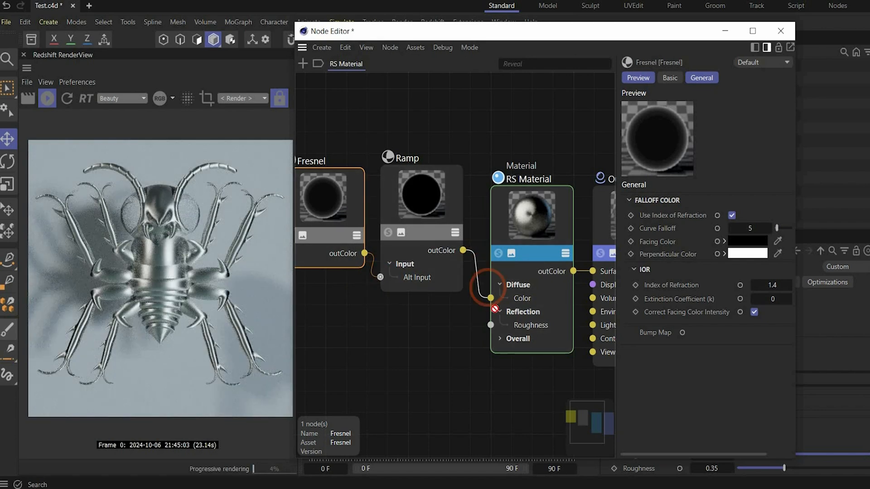
pyautogui.click(475, 295)
pyautogui.moveTo(468, 327); pyautogui.dragTo(444, 298, button='middle')
pyautogui.scroll(-2, 469, 292)
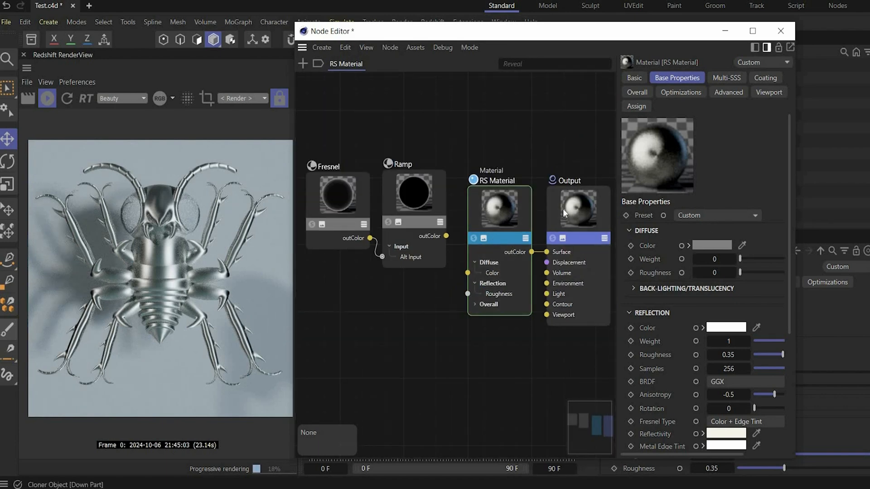
# Expose all input ports on the RS Material node and connect the Ramp's outColor to its Reflectivity.
pyautogui.click(524, 215)
pyautogui.rightClick(524, 215)
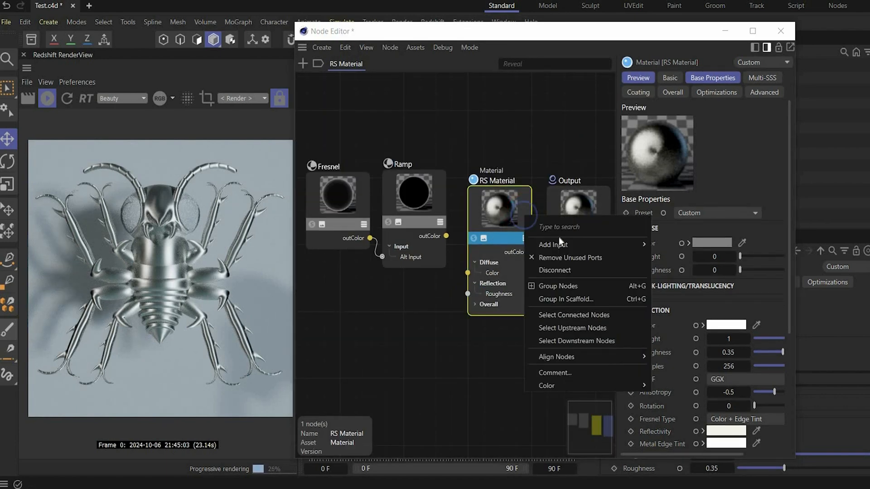
pyautogui.moveTo(562, 244)
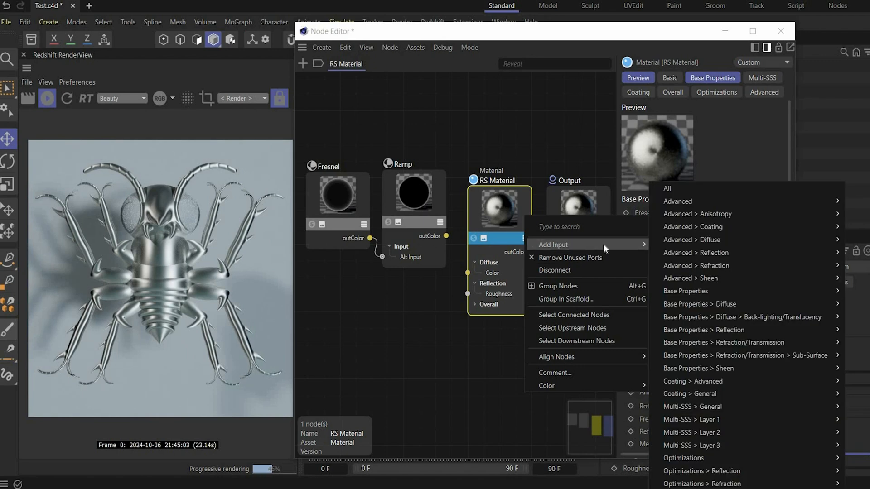
pyautogui.click(679, 189)
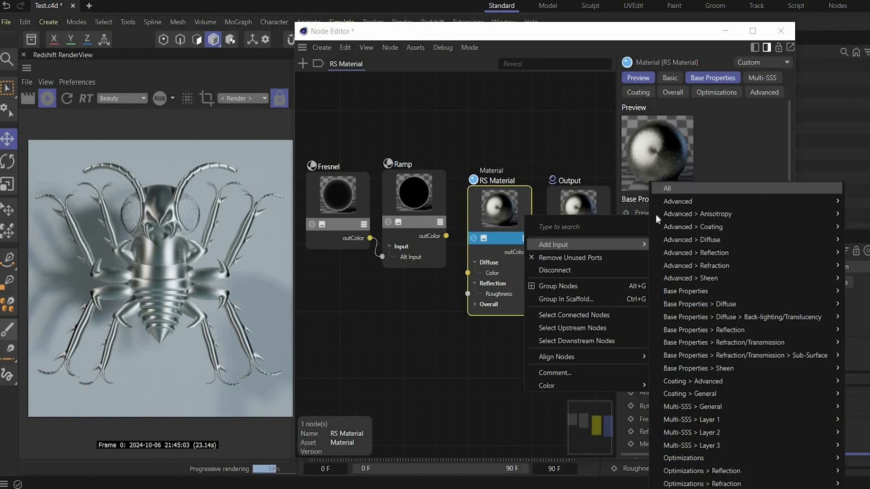
pyautogui.moveTo(446, 236); pyautogui.dragTo(431, 142, button='middle')
pyautogui.moveTo(431, 143); pyautogui.dragTo(454, 337)
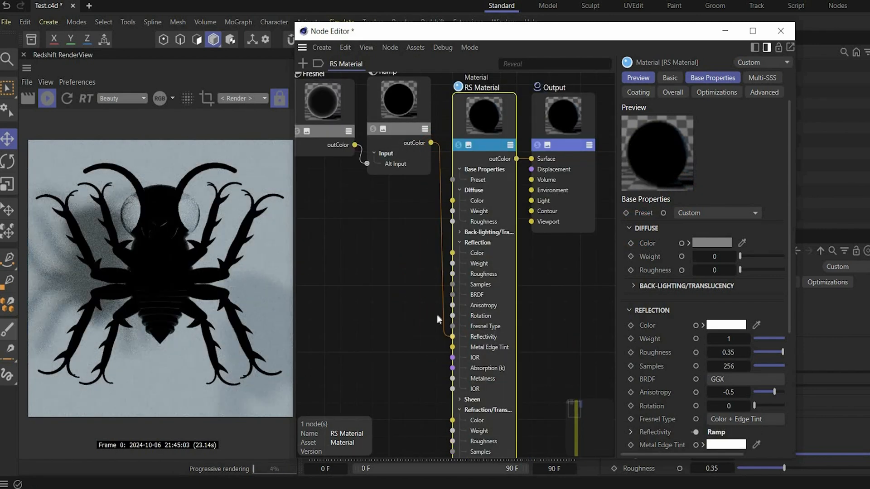
# Set the Ramp node's mapping to Circular.
pyautogui.moveTo(402, 111); pyautogui.dragTo(405, 181, button='middle')
pyautogui.click(405, 181)
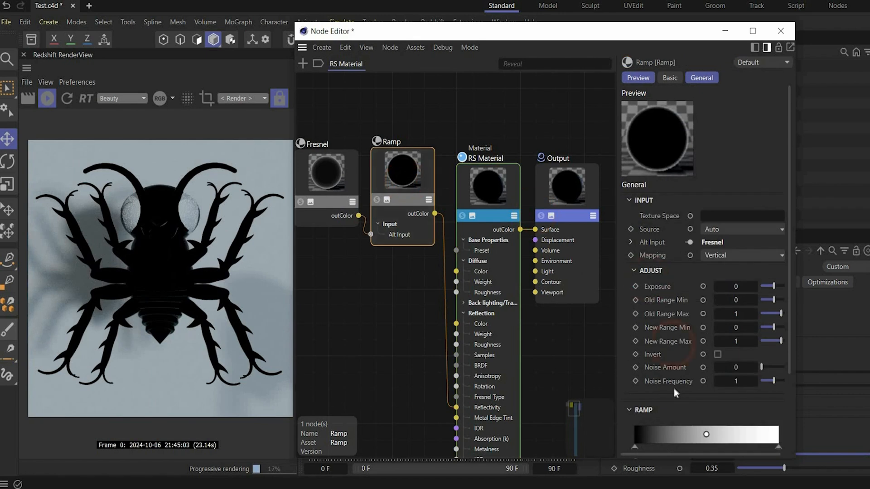
pyautogui.click(719, 163)
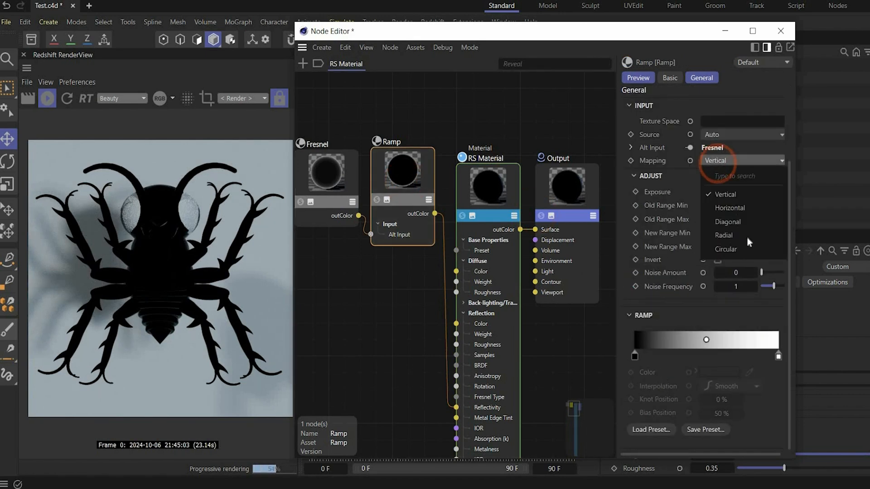
pyautogui.click(744, 248)
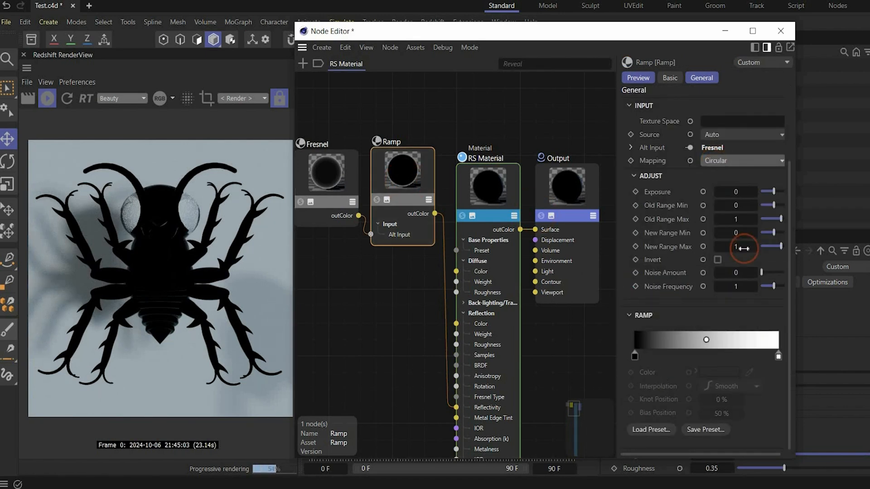
# Set the colour of the ramp's black start knot to hex CAFF80.
pyautogui.click(703, 367)
pyautogui.moveTo(699, 355); pyautogui.dragTo(596, 234)
pyautogui.click(510, 262)
pyautogui.click(649, 261)
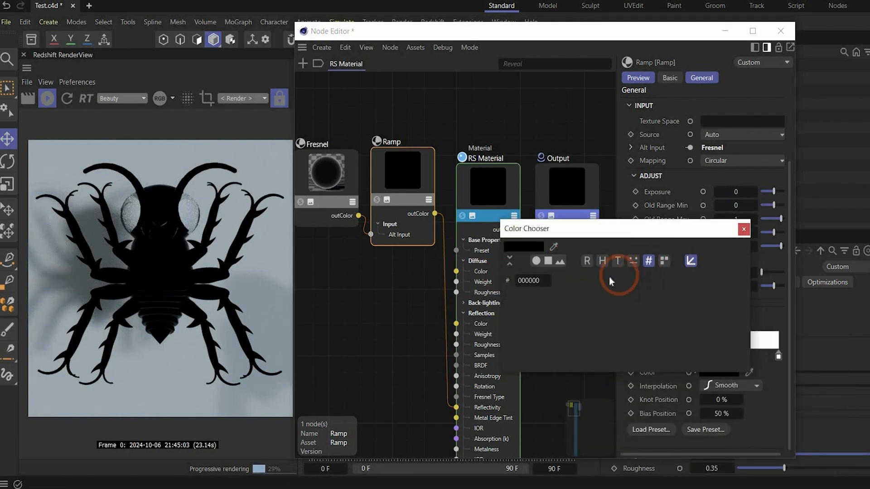
pyautogui.moveTo(608, 296); pyautogui.dragTo(561, 298)
pyautogui.write('CAFF80')
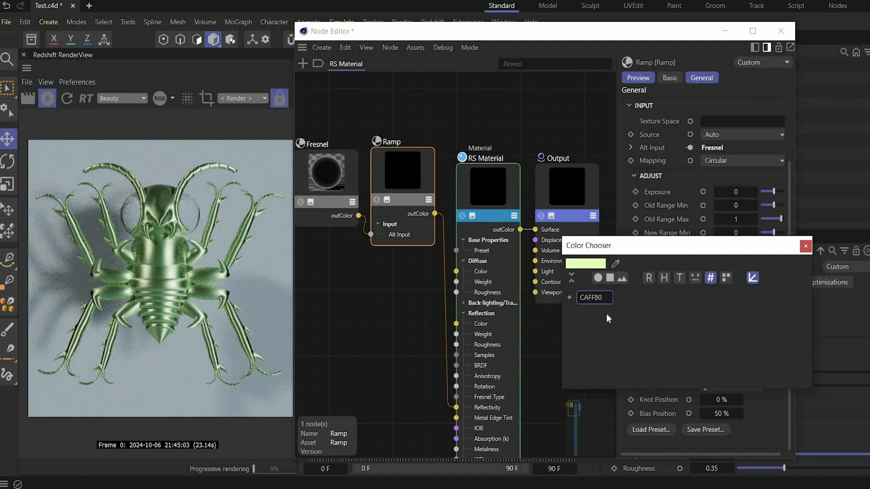
pyautogui.click(805, 246)
# Add a ramp knot coloured 67853E and regroup the knots near the start as white, light green at about 5.6%, and dark green.
pyautogui.click(677, 356)
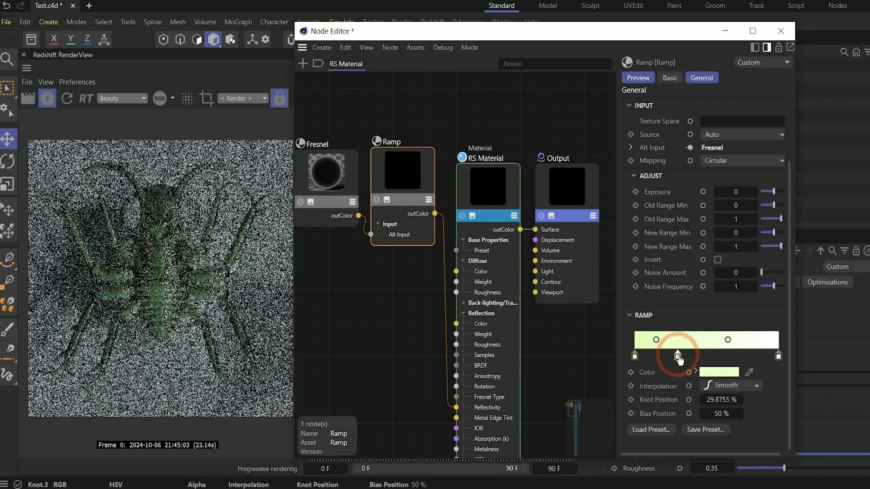
pyautogui.click(720, 372)
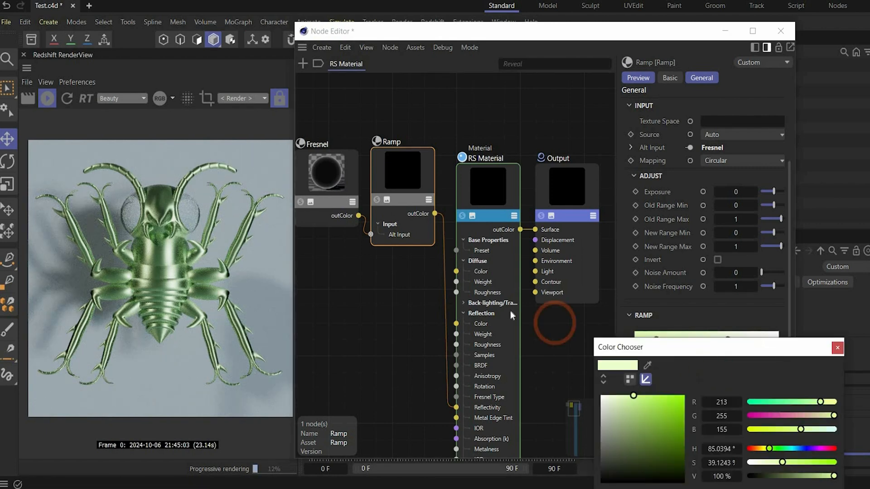
pyautogui.doubleClick(551, 307)
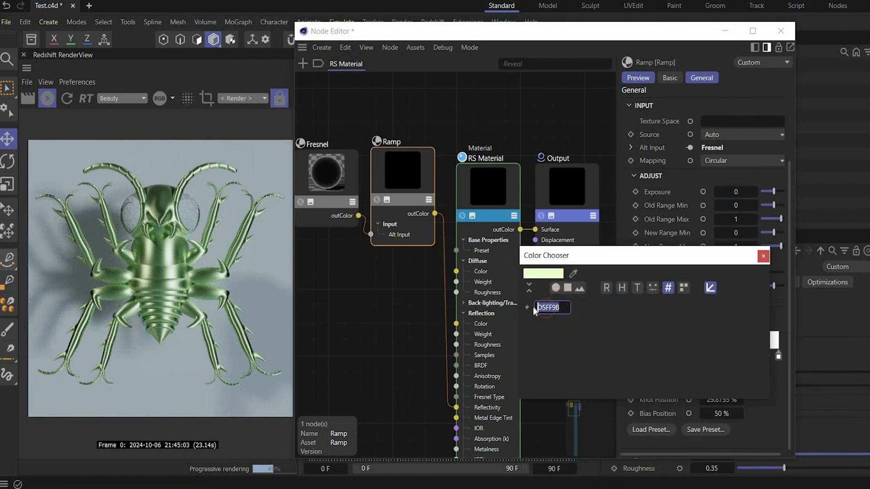
pyautogui.write('67853E')
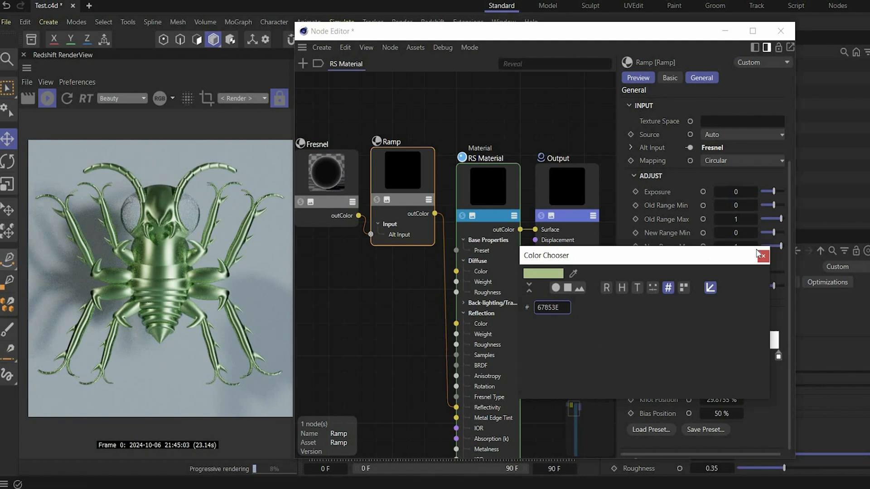
pyautogui.click(763, 256)
pyautogui.moveTo(778, 356); pyautogui.dragTo(735, 356)
pyautogui.moveTo(647, 362); pyautogui.dragTo(648, 358)
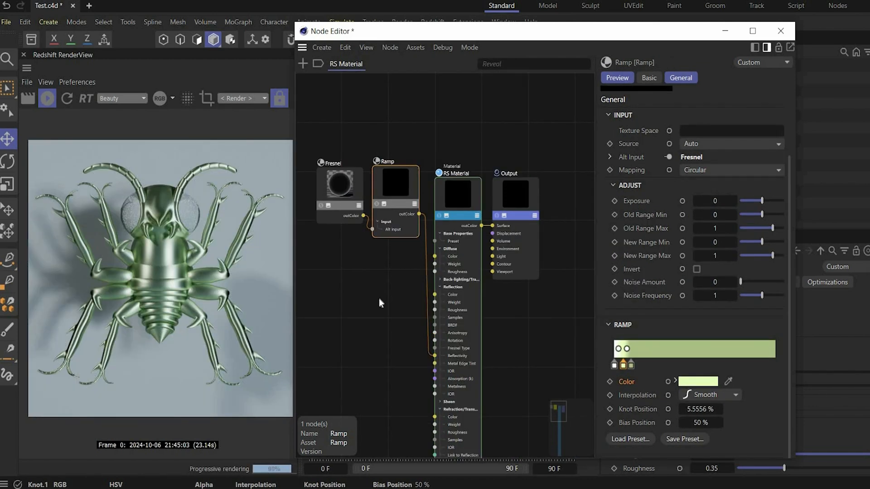
# Add a Bump Map node to the RS Material graph.
pyautogui.doubleClick(380, 299)
pyautogui.write('tump')
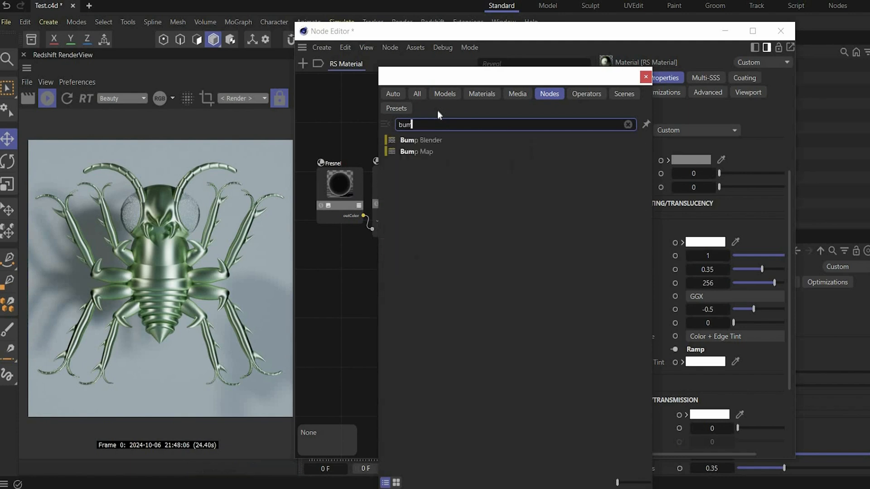
pyautogui.doubleClick(417, 154)
pyautogui.click(402, 289)
pyautogui.moveTo(402, 289); pyautogui.dragTo(433, 256, button='middle')
# Add a Texture node and connect its outColor to the Bump Map node's Input.
pyautogui.doubleClick(350, 258)
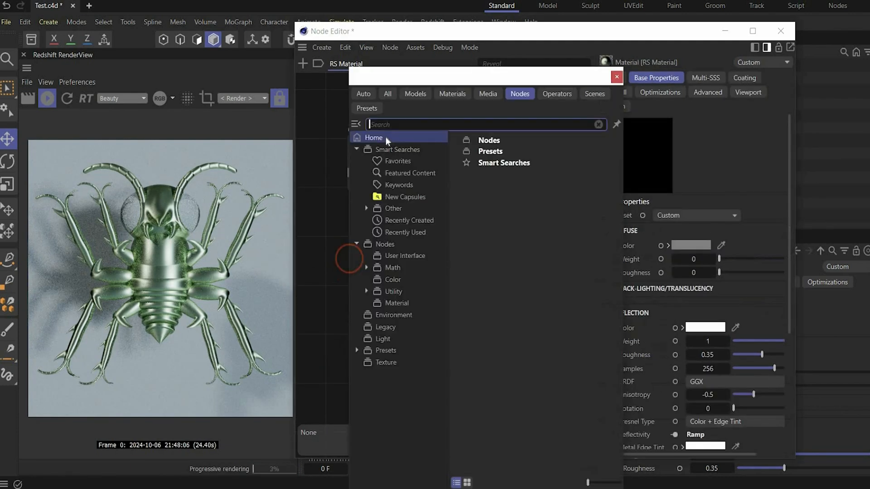
pyautogui.click(385, 138)
pyautogui.write('textu')
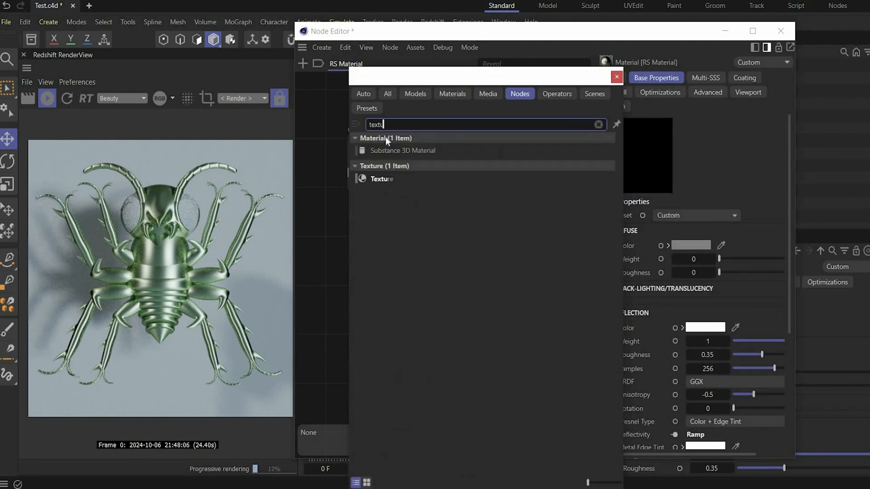
pyautogui.doubleClick(407, 194)
pyautogui.click(398, 286)
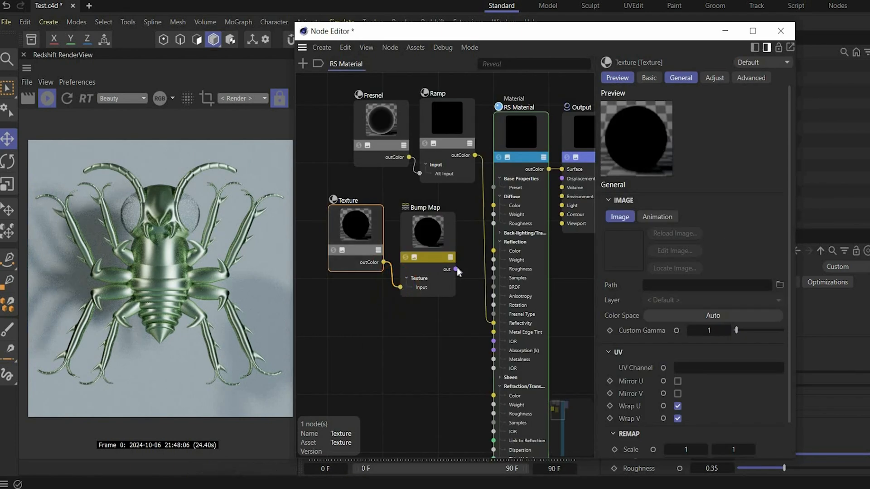
# Connect the Bump Map node's output to the RS Material's overall Bump Map port.
pyautogui.moveTo(456, 269); pyautogui.dragTo(466, 336)
pyautogui.scroll(-5, 466, 335)
pyautogui.moveTo(379, 74); pyautogui.dragTo(414, 363)
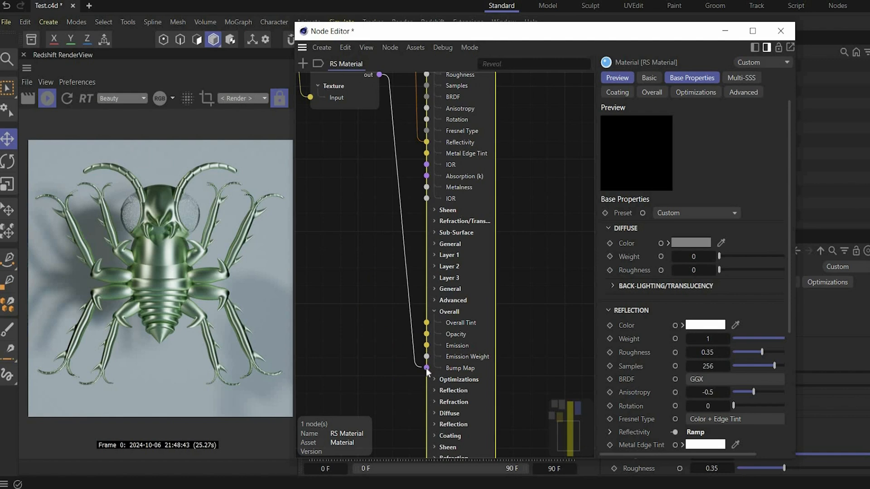
pyautogui.moveTo(426, 368); pyautogui.dragTo(426, 368)
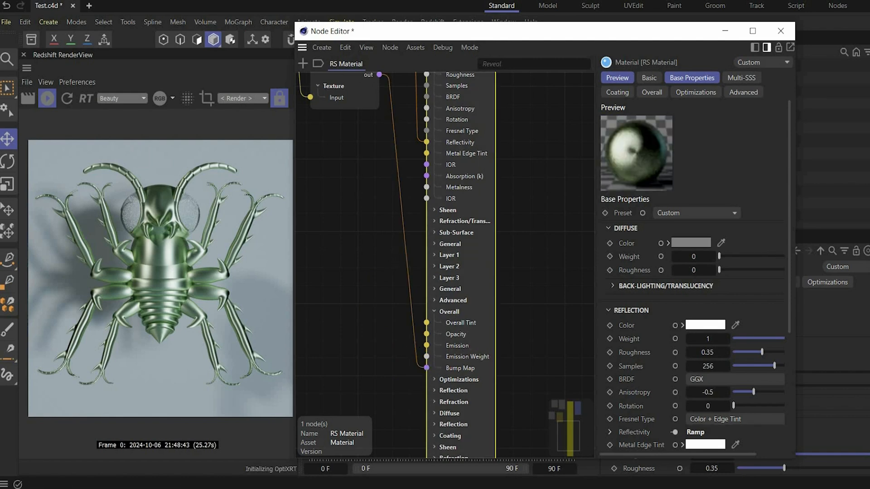
# Load an image file from the Assets Texture folder into the Texture node.
pyautogui.moveTo(385, 136); pyautogui.dragTo(472, 316, button='middle')
pyautogui.click(351, 186)
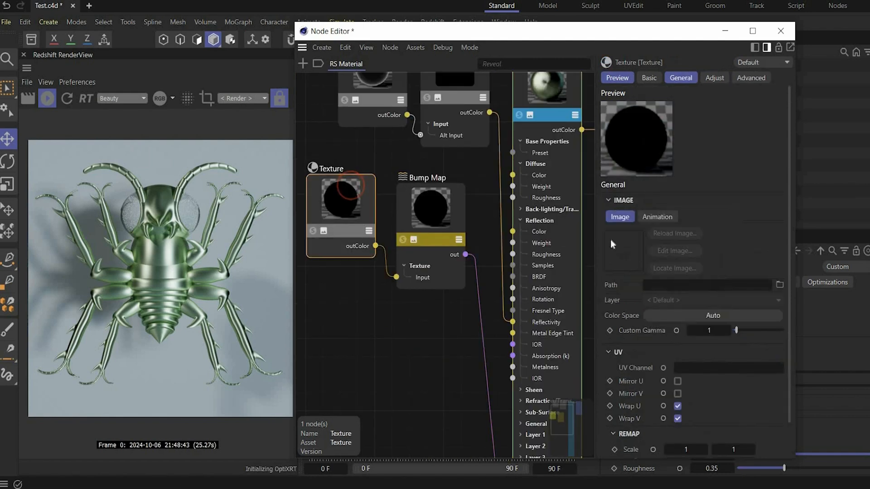
pyautogui.click(778, 286)
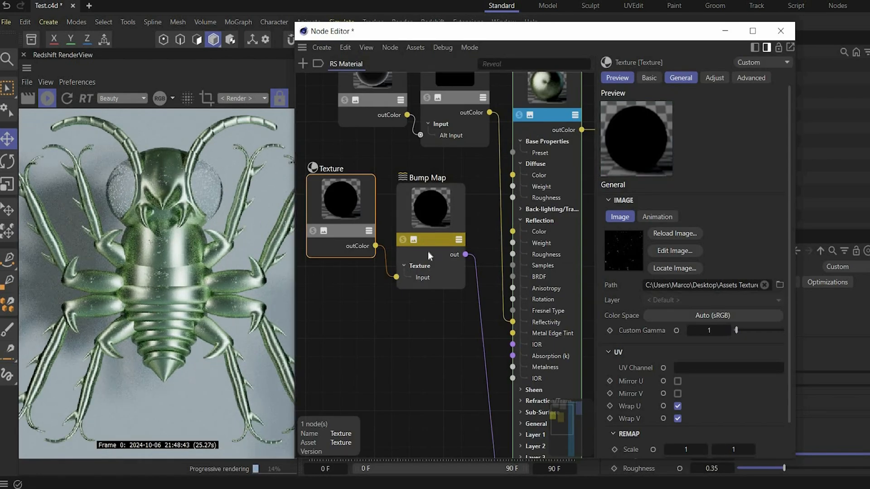
# Set the Bump Map node's height scale to 2.
pyautogui.click(428, 251)
pyautogui.click(724, 258)
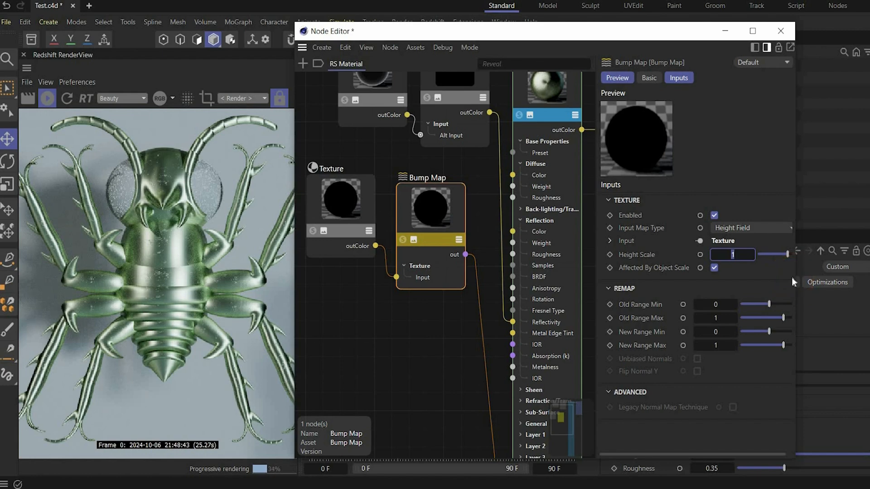
pyautogui.write('2')
pyautogui.press('Return')
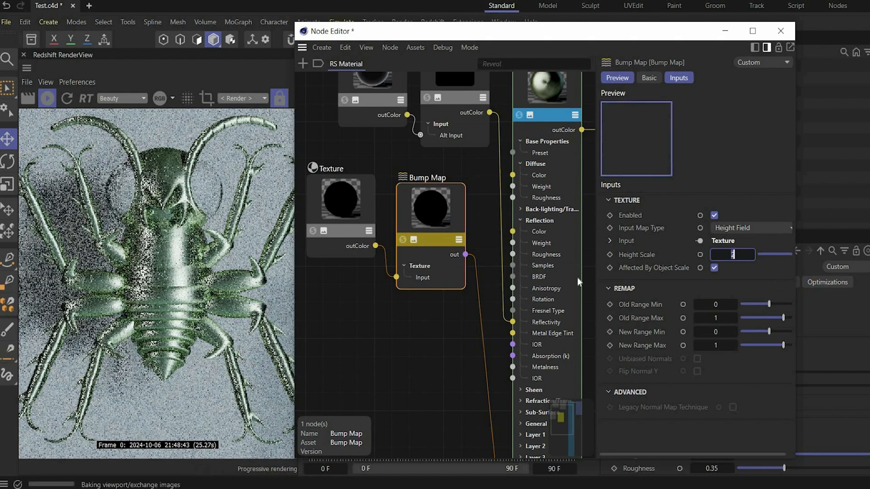
pyautogui.scroll(-3, 143, 245)
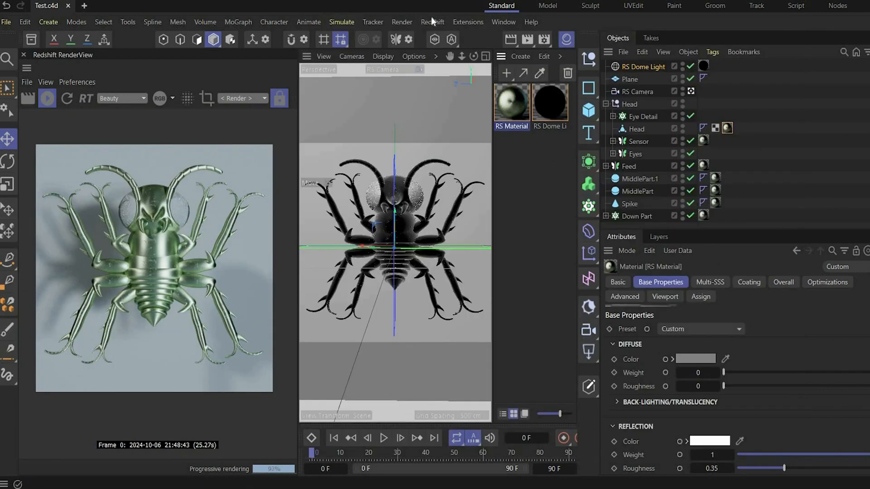
# Create a new RS Material and assign it to the Eyes and Eye Detail objects.
pyautogui.click(431, 19)
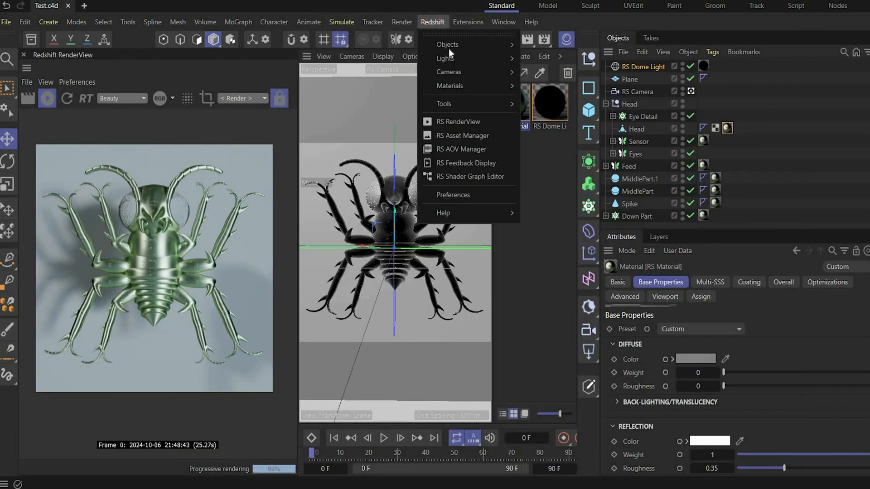
pyautogui.click(449, 47)
pyautogui.moveTo(459, 86)
pyautogui.moveTo(537, 87)
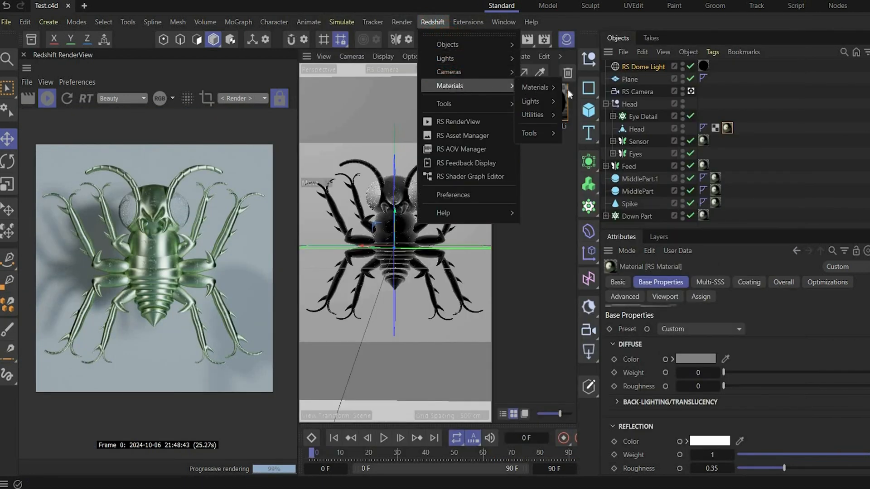
pyautogui.click(585, 104)
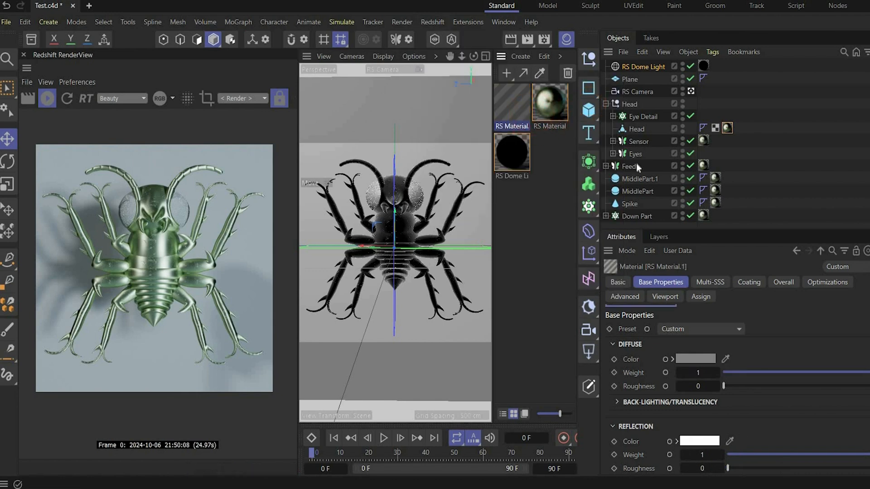
pyautogui.moveTo(512, 103); pyautogui.dragTo(636, 154)
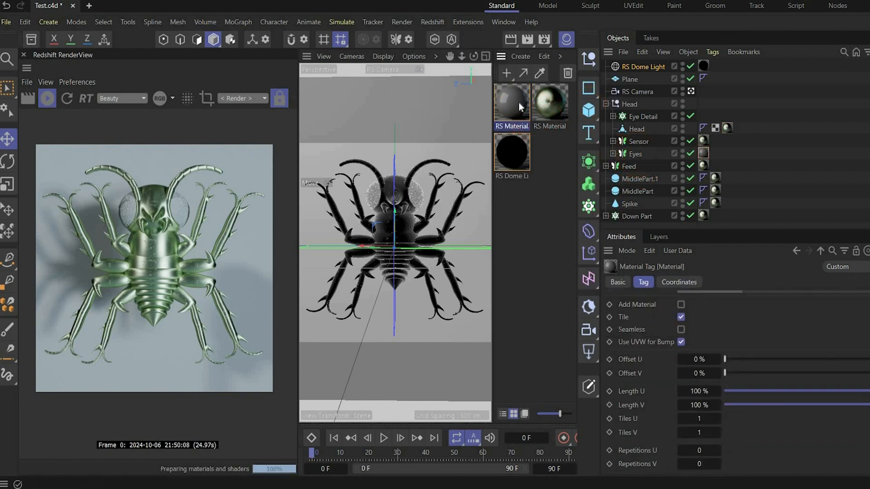
pyautogui.moveTo(640, 116); pyautogui.dragTo(641, 117)
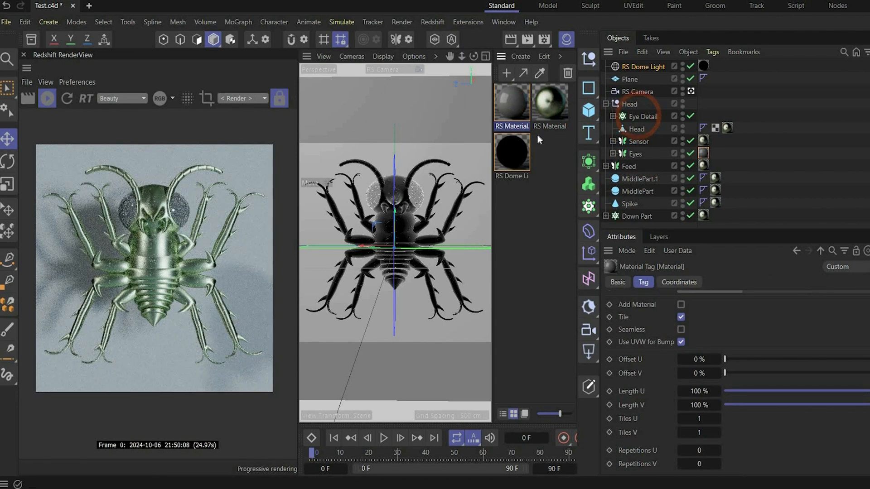
# Open the new eye material in the Node Editor and apply the Plastic preset.
pyautogui.doubleClick(512, 109)
pyautogui.click(721, 210)
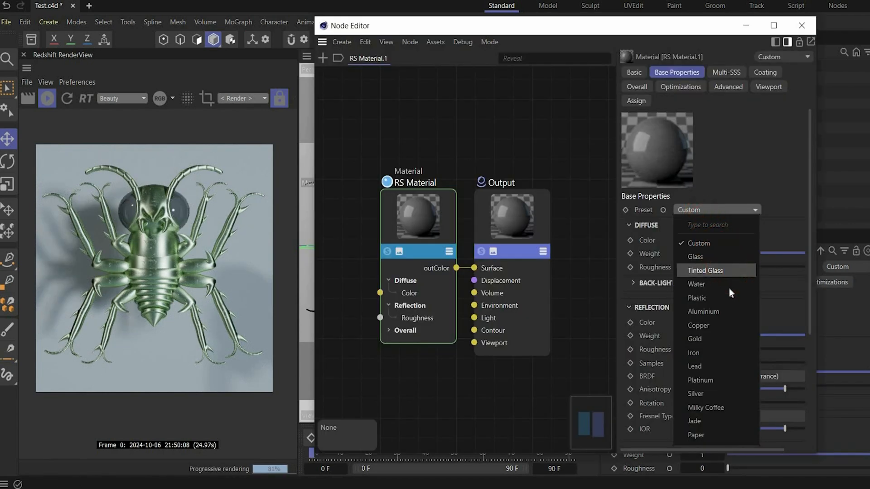
pyautogui.click(720, 298)
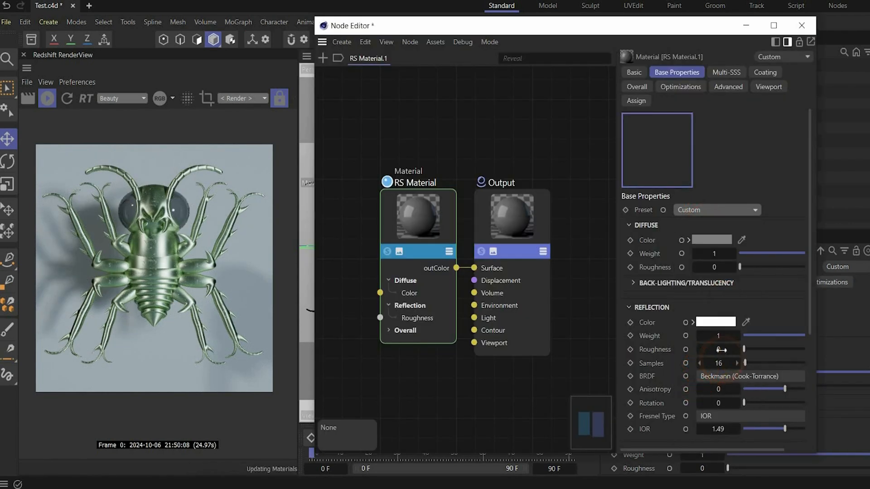
# Add a Ramp node to the eye material's graph.
pyautogui.doubleClick(390, 269)
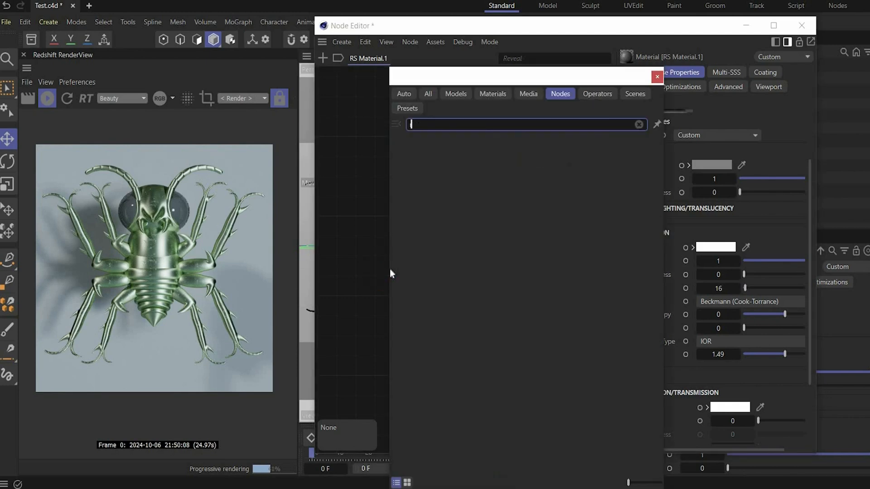
pyautogui.write('ramp')
pyautogui.click(418, 142)
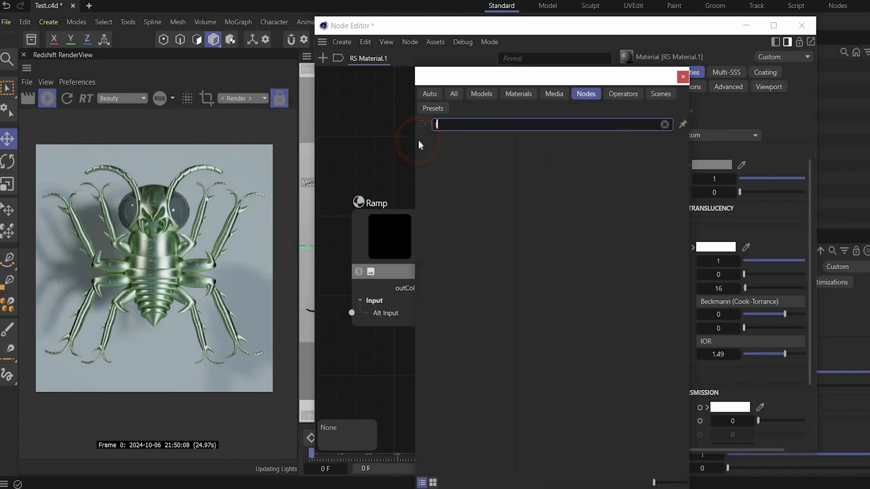
# Add a Fresnel node feeding the Ramp's Alt Input and connect the Ramp's outColor to the eye material's diffuse Color.
pyautogui.write('fres')
pyautogui.click(418, 141)
pyautogui.moveTo(453, 160); pyautogui.dragTo(351, 313)
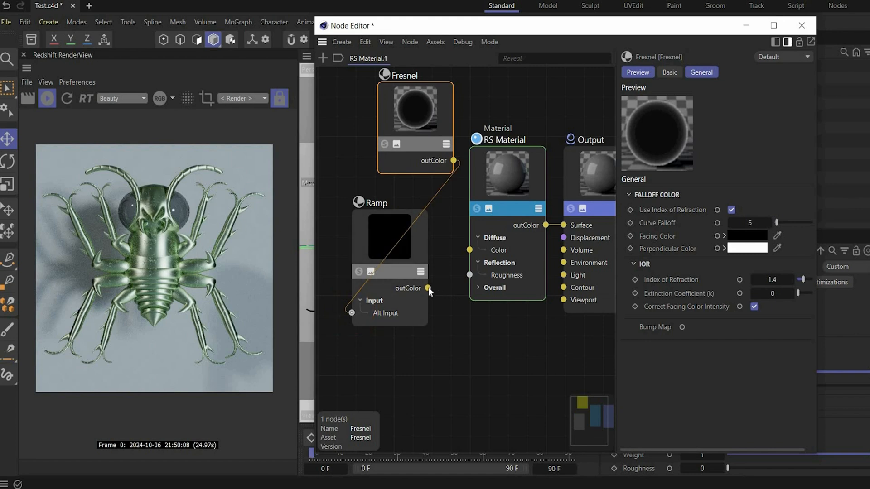
pyautogui.moveTo(428, 289); pyautogui.dragTo(470, 250)
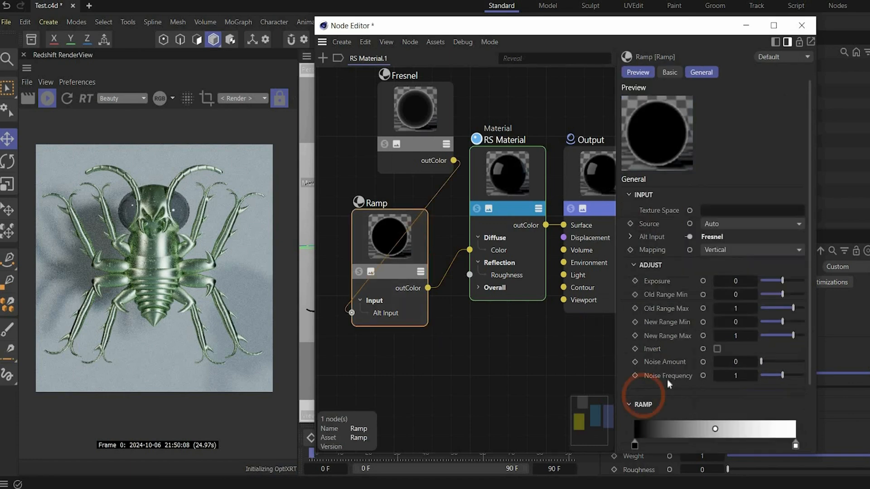
# Give the eye ramp's start knot a pasted orange hex colour at about 4.4% and bring the white knot close to it.
pyautogui.scroll(-2, 667, 379)
pyautogui.doubleClick(673, 365)
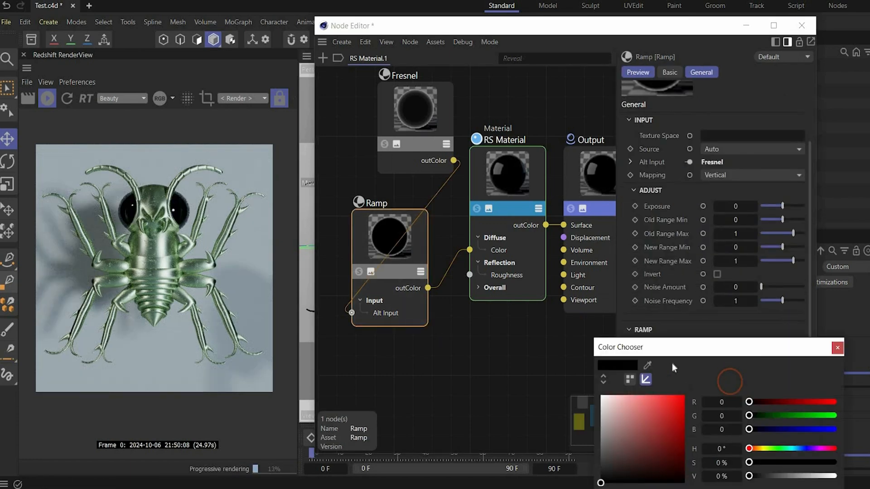
pyautogui.moveTo(677, 347); pyautogui.dragTo(628, 246)
pyautogui.click(554, 278)
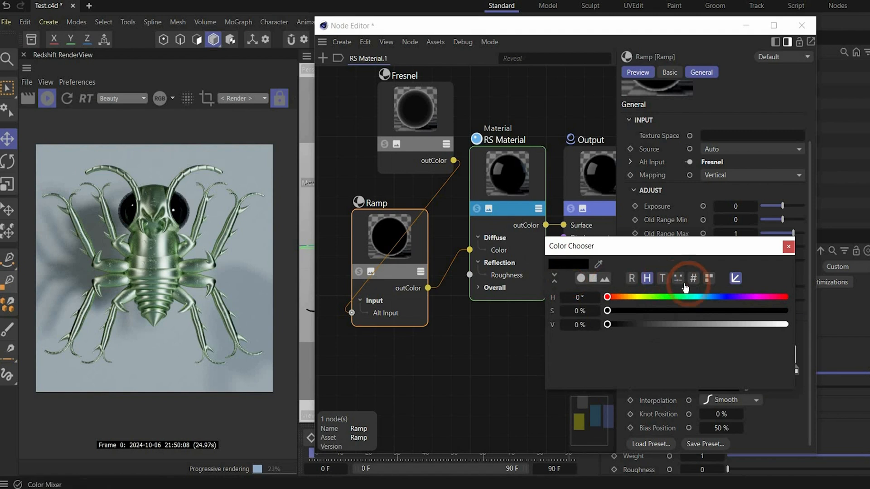
pyautogui.click(691, 281)
pyautogui.moveTo(591, 297); pyautogui.dragTo(516, 297)
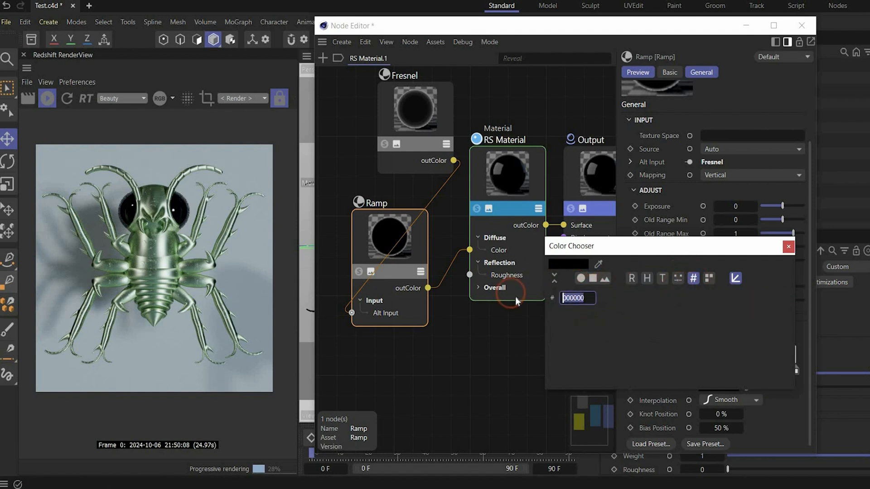
pyautogui.hotkey('ctrl', 'v')
pyautogui.click(650, 309)
pyautogui.moveTo(638, 375); pyautogui.dragTo(646, 375)
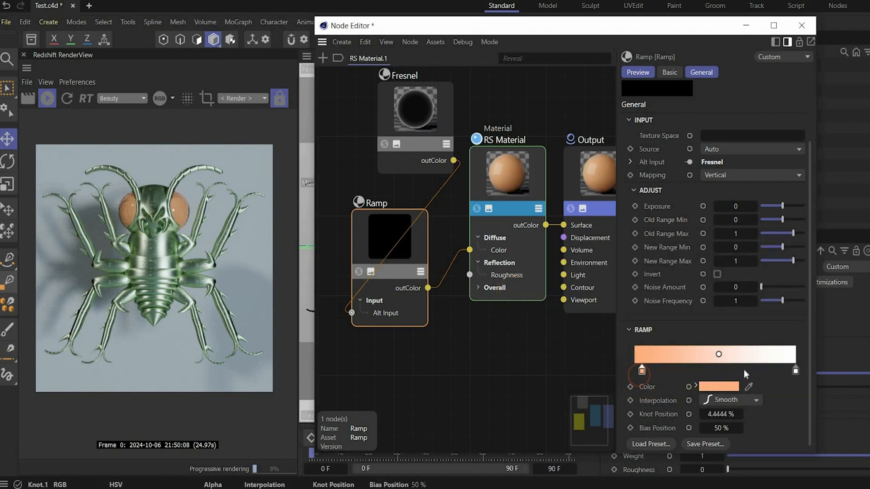
pyautogui.moveTo(796, 371); pyautogui.dragTo(644, 369)
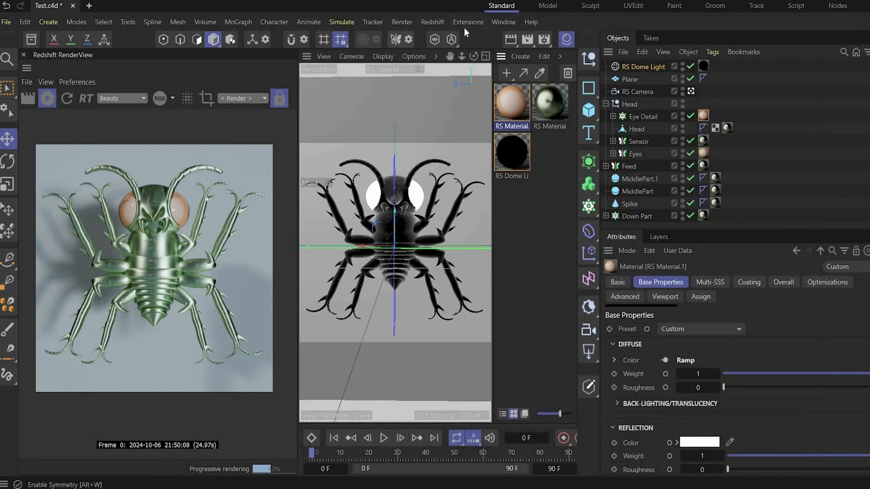
# Create an RS Standard material and assign it to the Plane.
pyautogui.click(433, 20)
pyautogui.moveTo(512, 102); pyautogui.dragTo(628, 79)
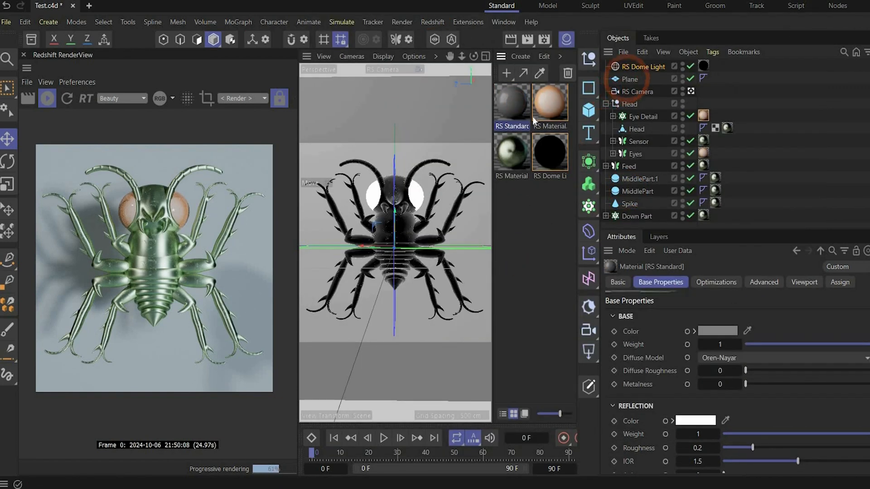
# Open the Plane's RS Standard material and change its base colour to a very dark grey.
pyautogui.doubleClick(511, 104)
pyautogui.moveTo(738, 196); pyautogui.dragTo(622, 254)
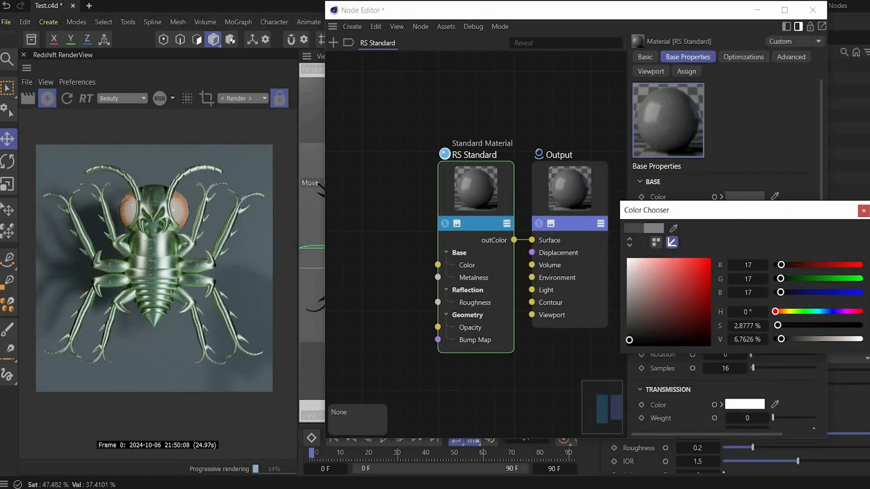